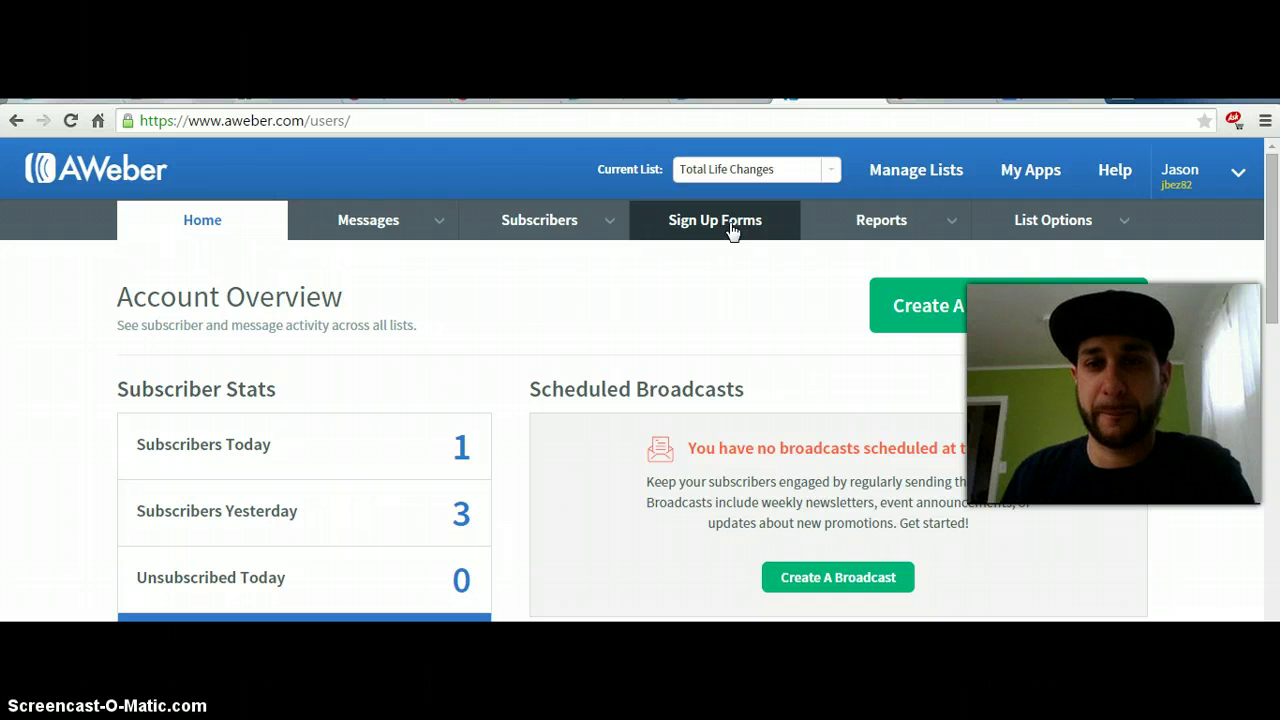
- Start a new list from Manage Lists and review the Tell Us About Yourself form
click(930, 173)
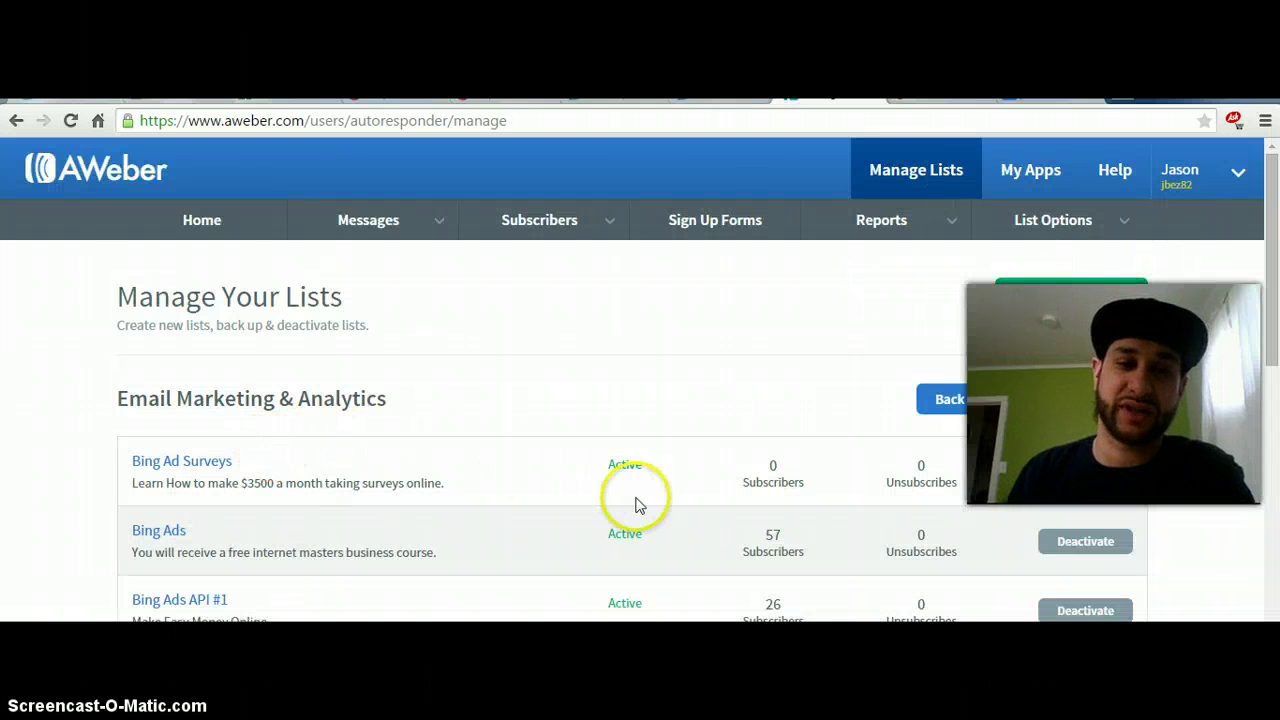
click(1085, 300)
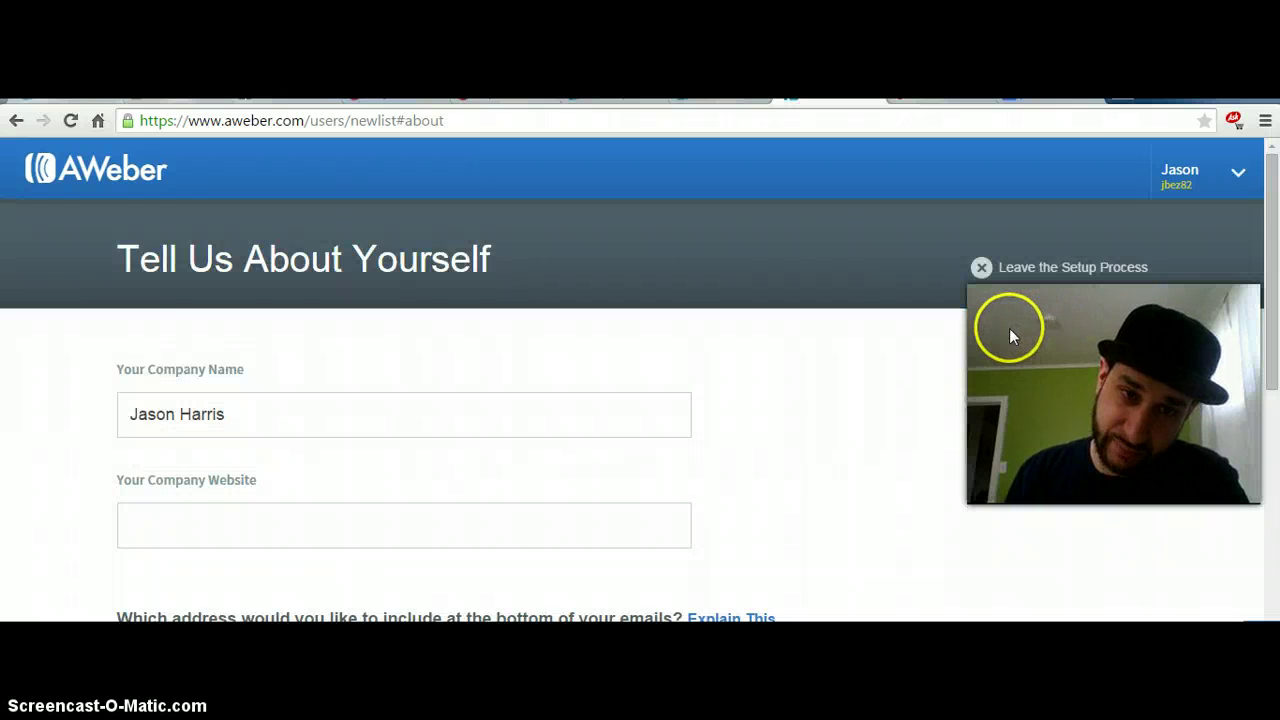
scroll(557, 500, down, 3)
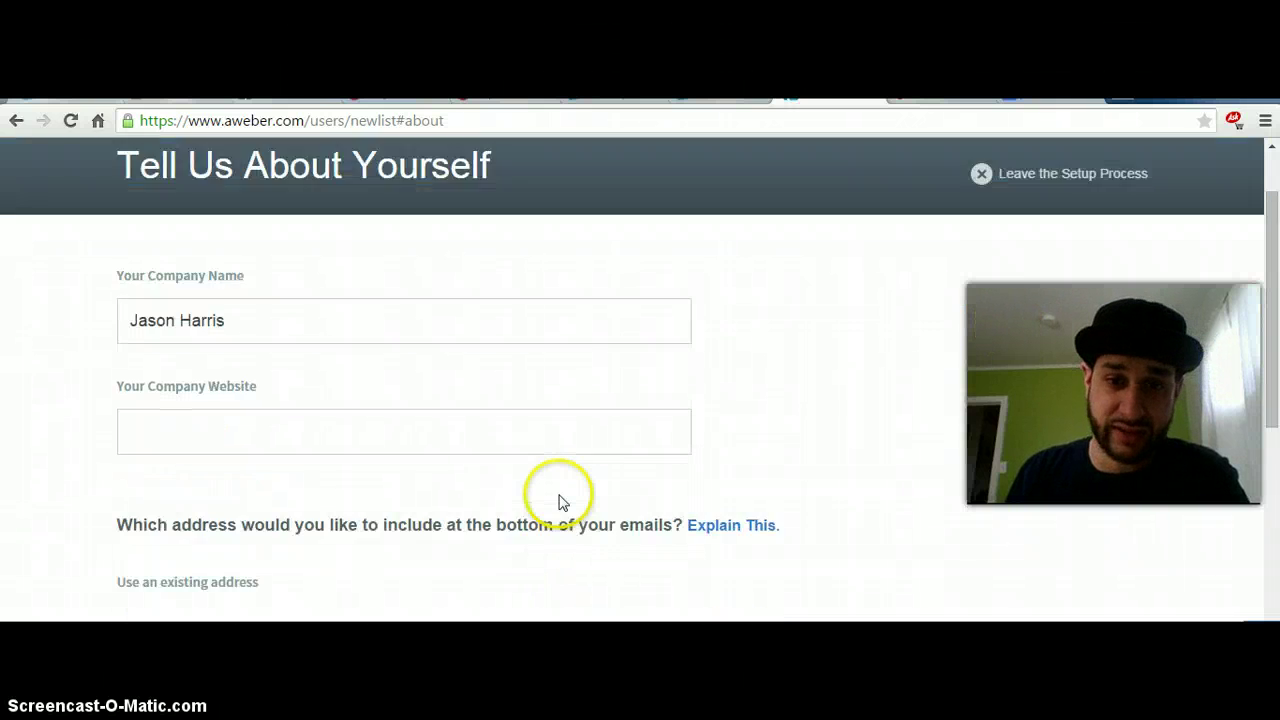
scroll(500, 450, up, 1)
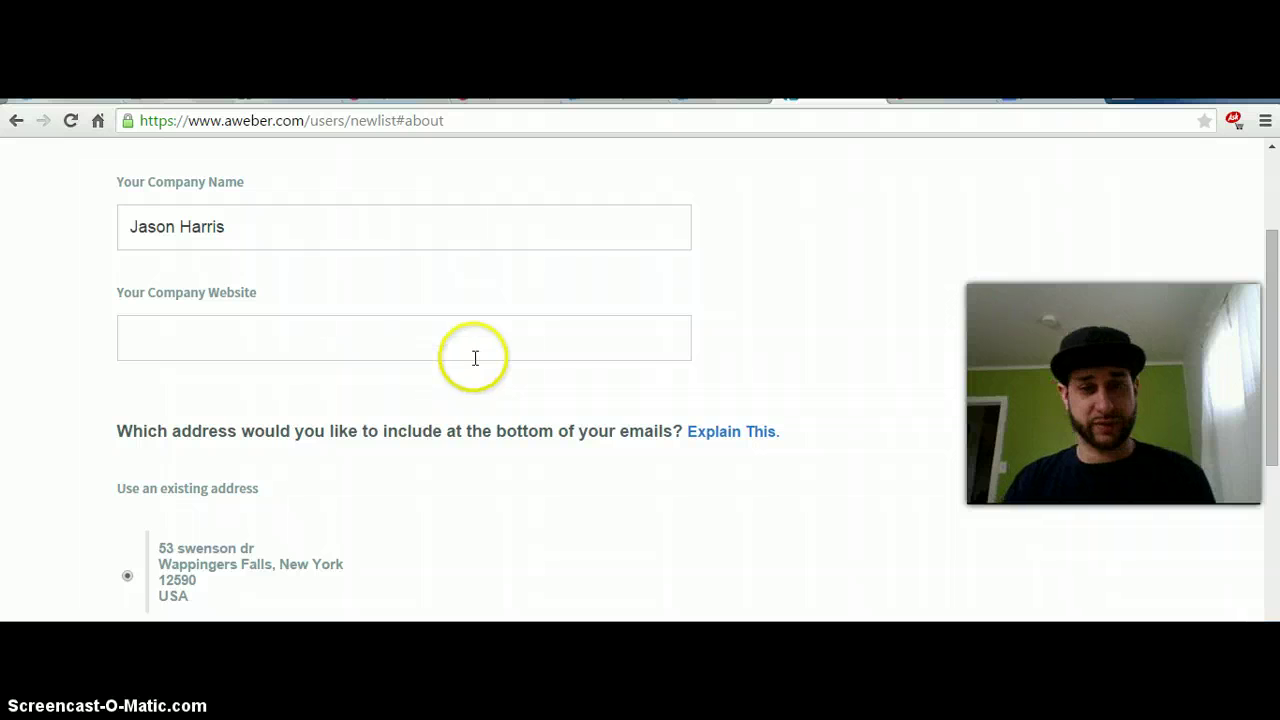
scroll(491, 477, down, 1)
scroll(491, 480, down, 6)
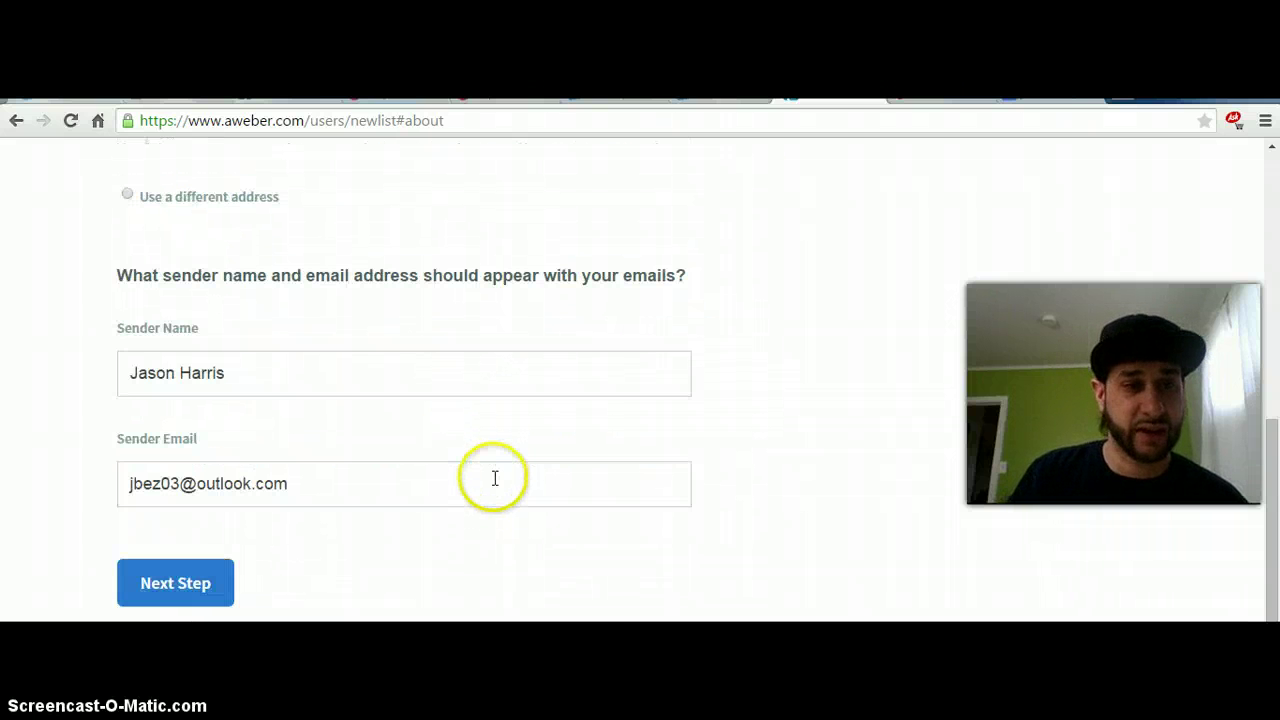
scroll(420, 460, up, 2)
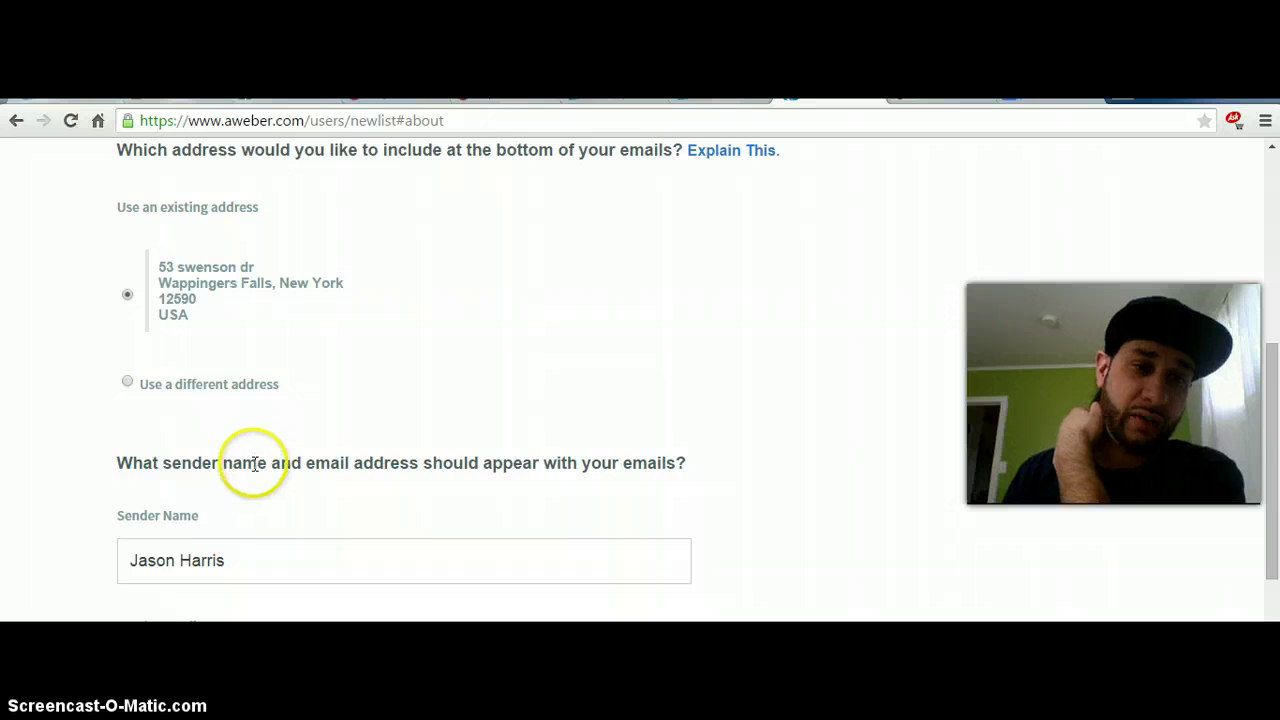
scroll(251, 460, down, 1)
- Fill in the sender name and submit the company and sender details step
click(120, 471)
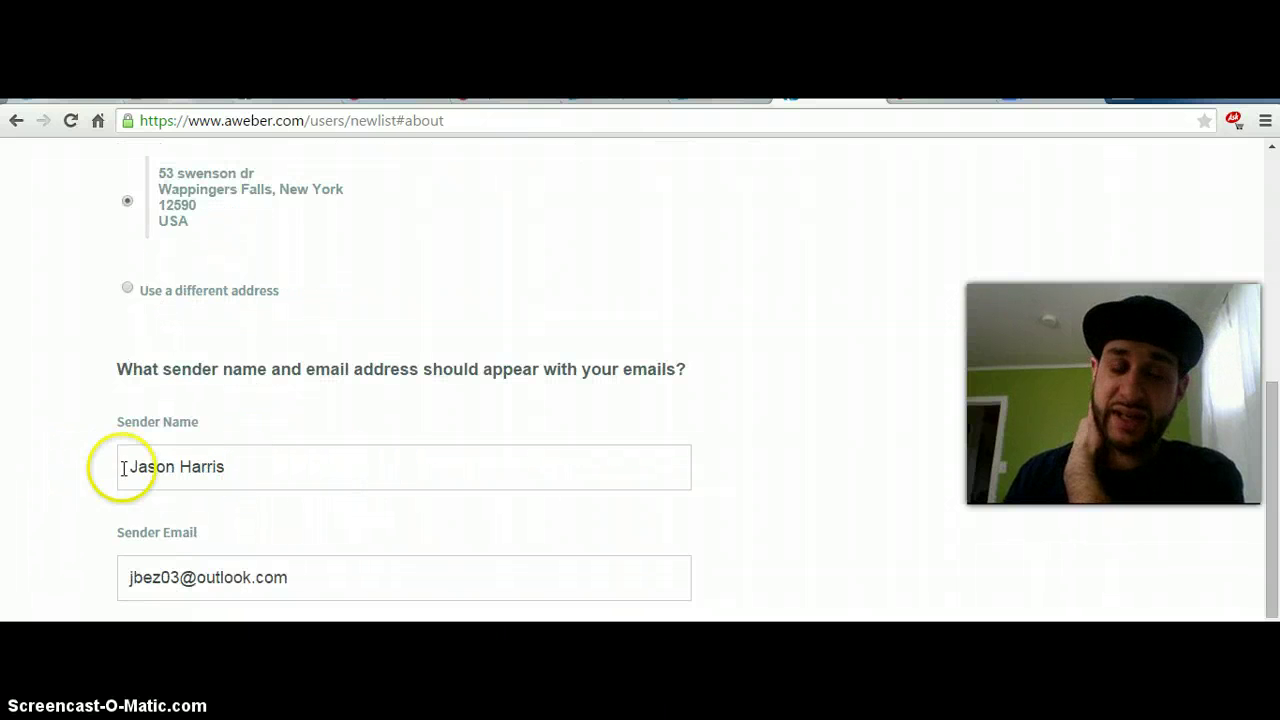
click(197, 474)
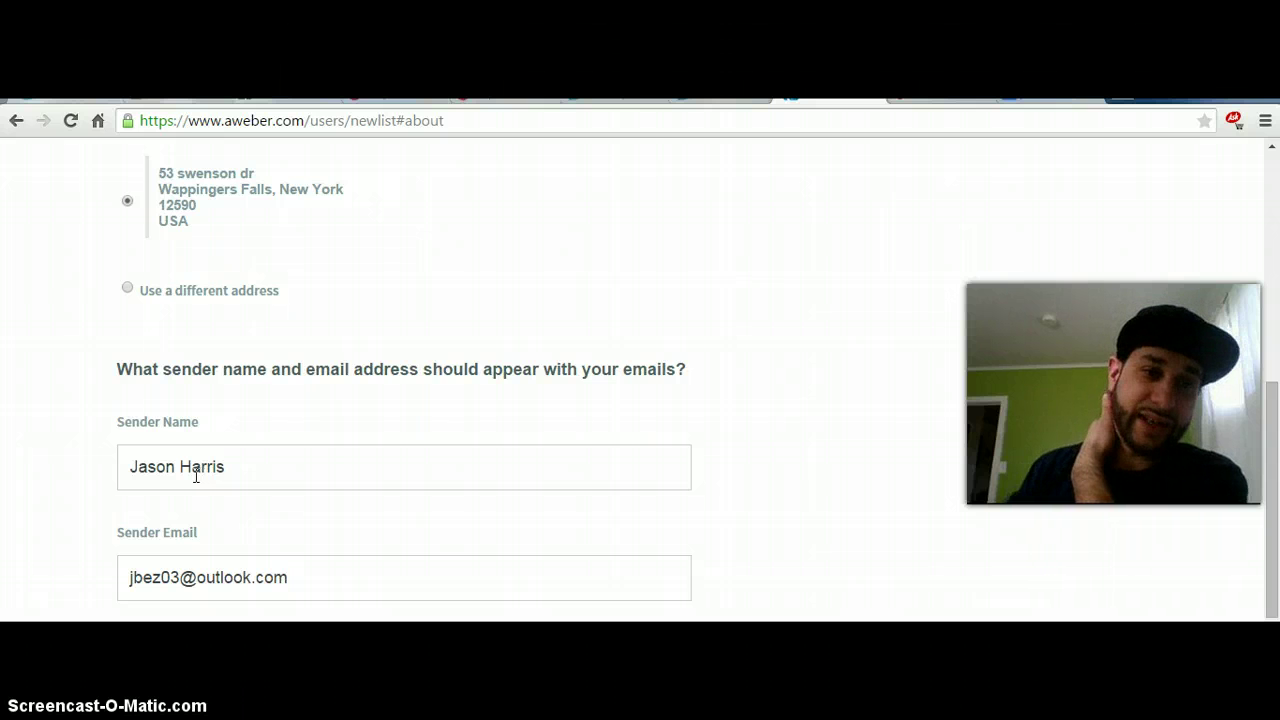
scroll(200, 480, down, 2)
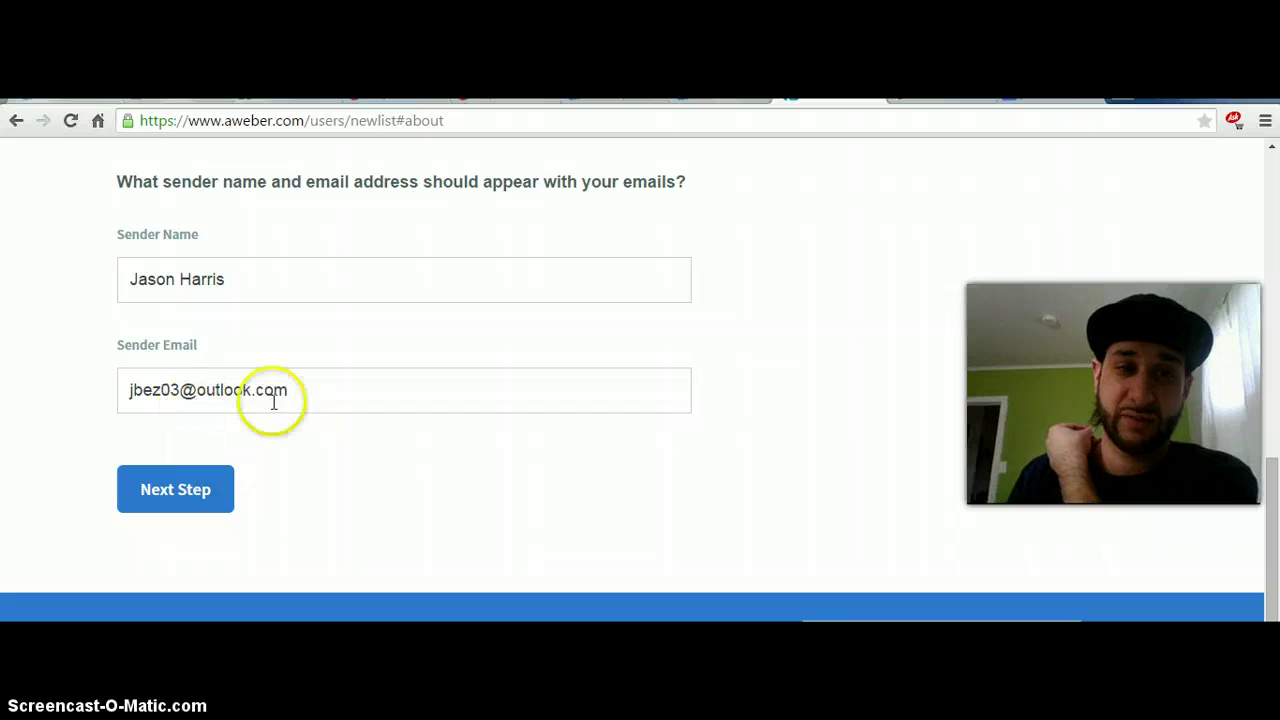
click(180, 494)
click(196, 468)
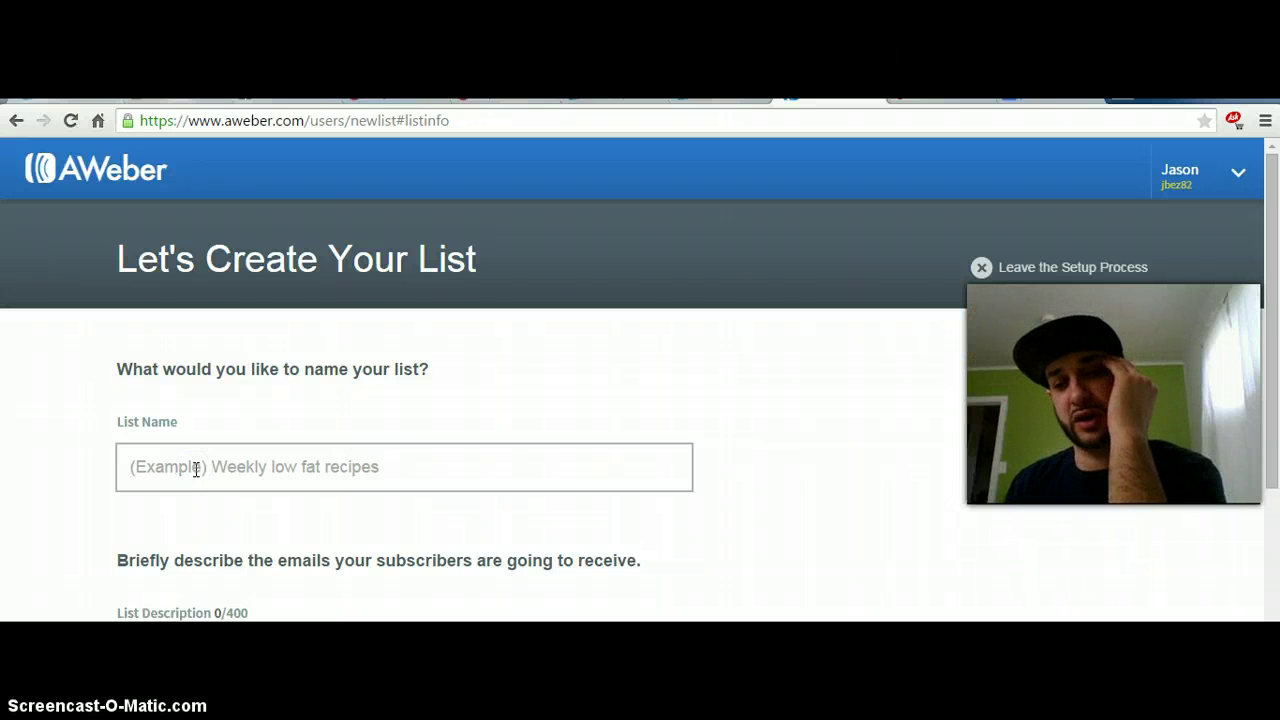
text(B)
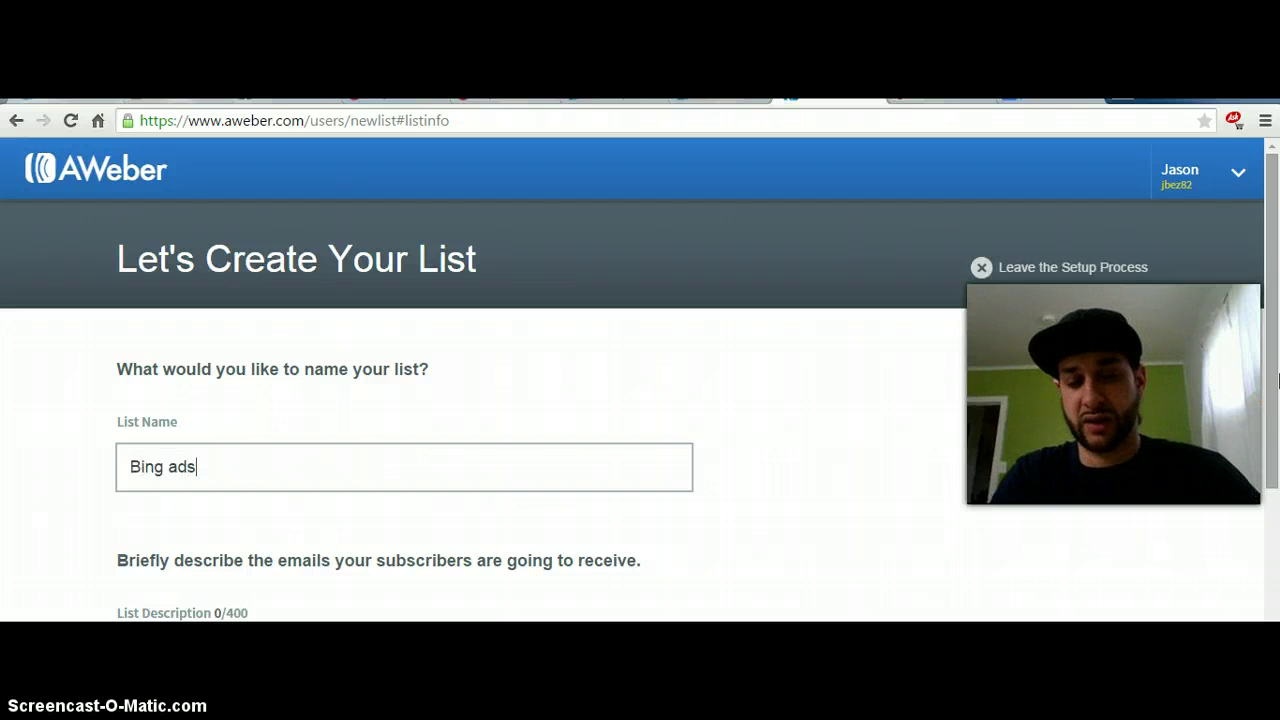
text(ing ad)
key(ctrl+a)
key(BackSpace)
text(Fa)
key(BackSpace)
key(BackSpace)
key(BackSpace)
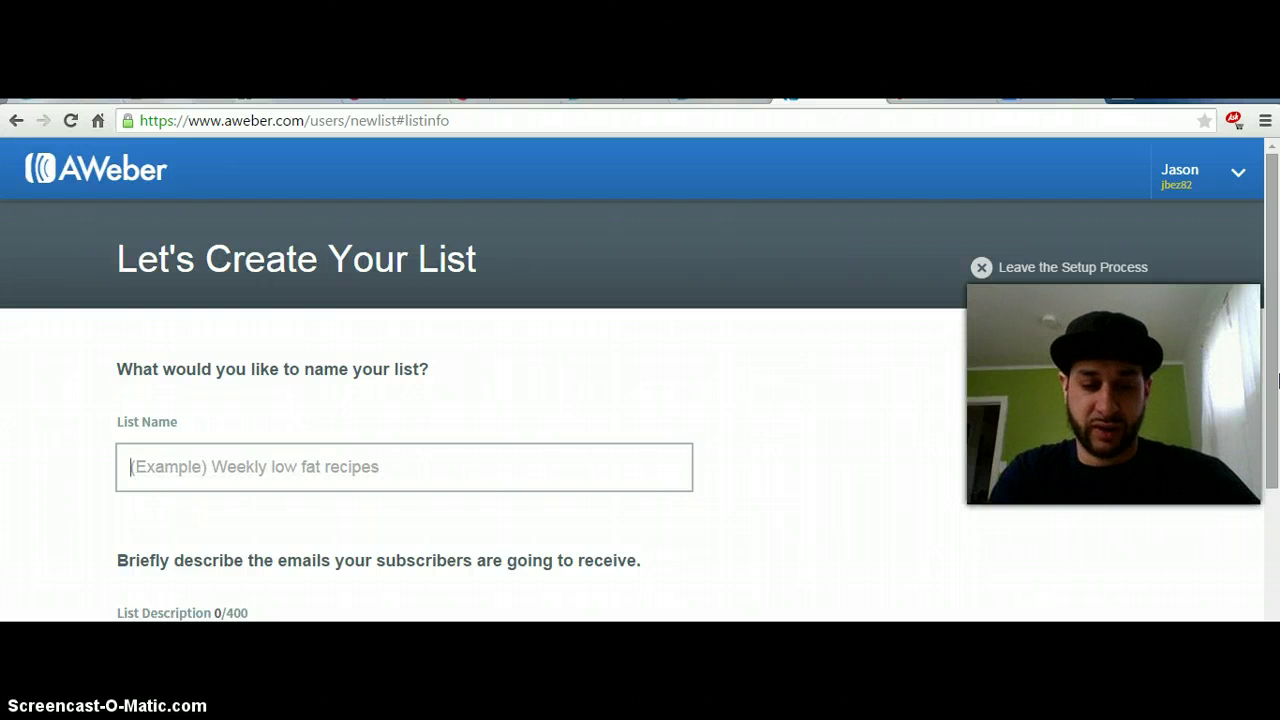
text(Ho)
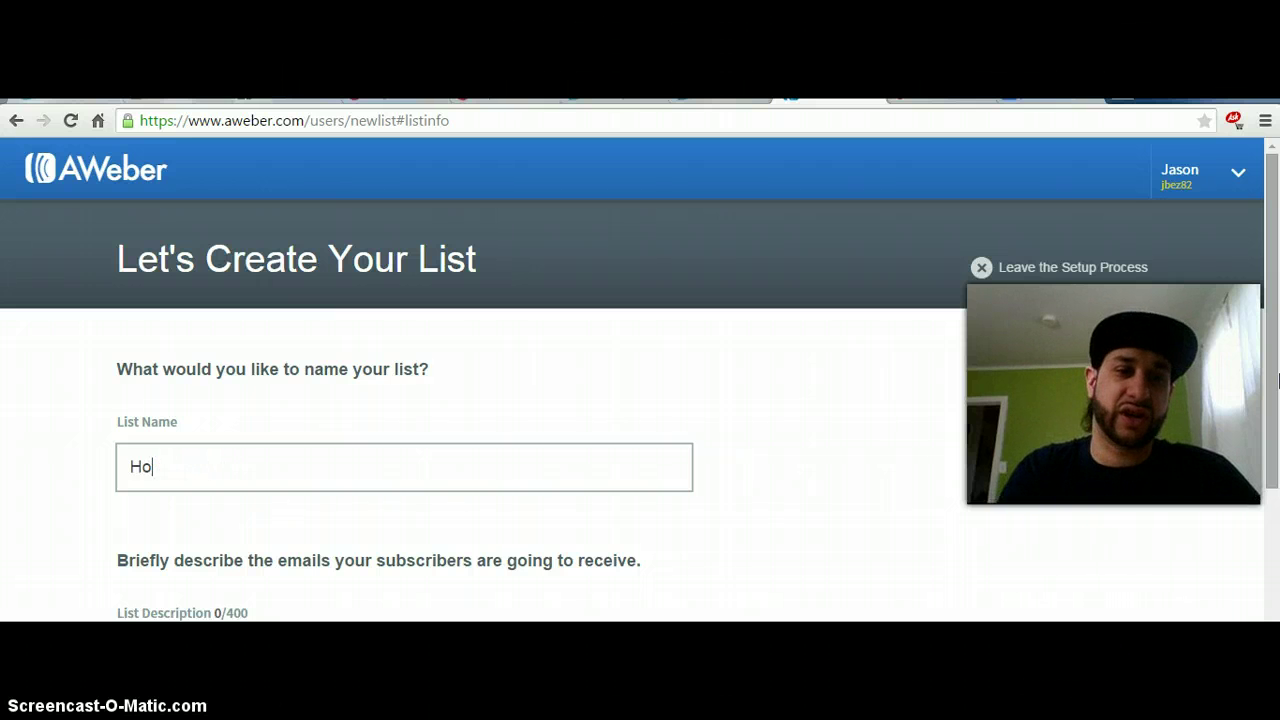
key(BackSpace)
key(BackSpace)
key(BackSpace)
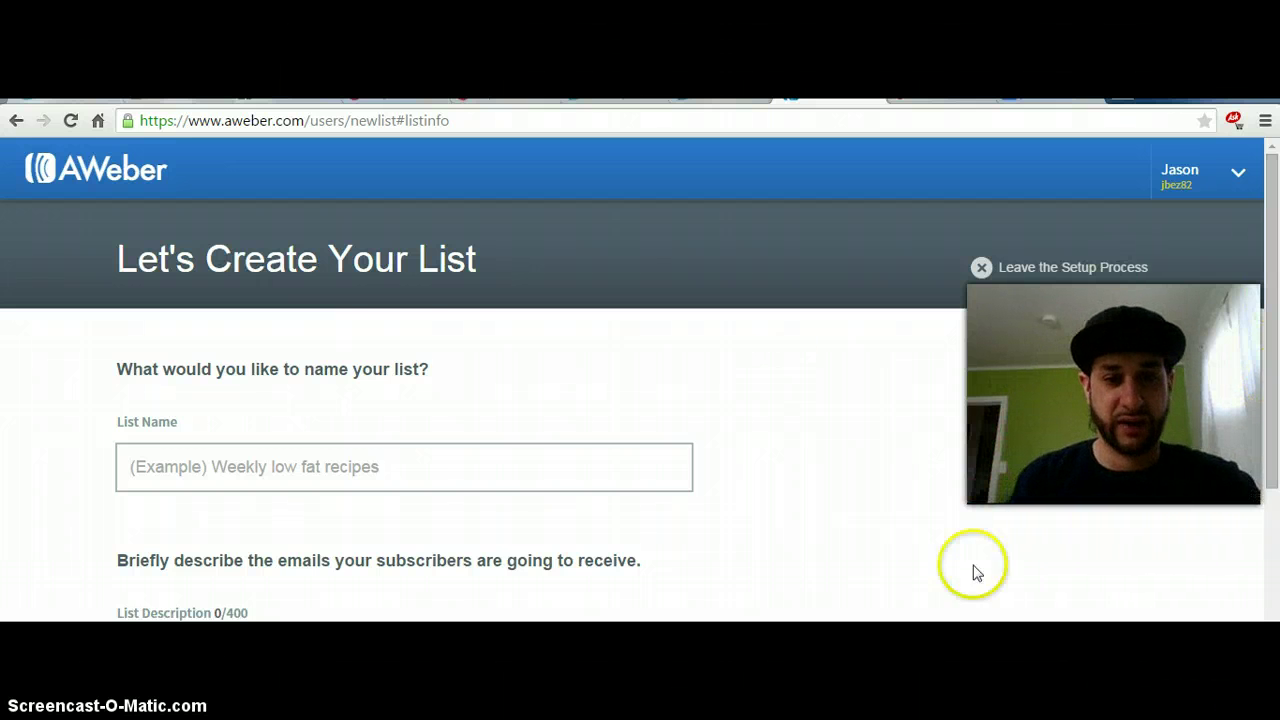
scroll(890, 582, down, 3)
click(397, 435)
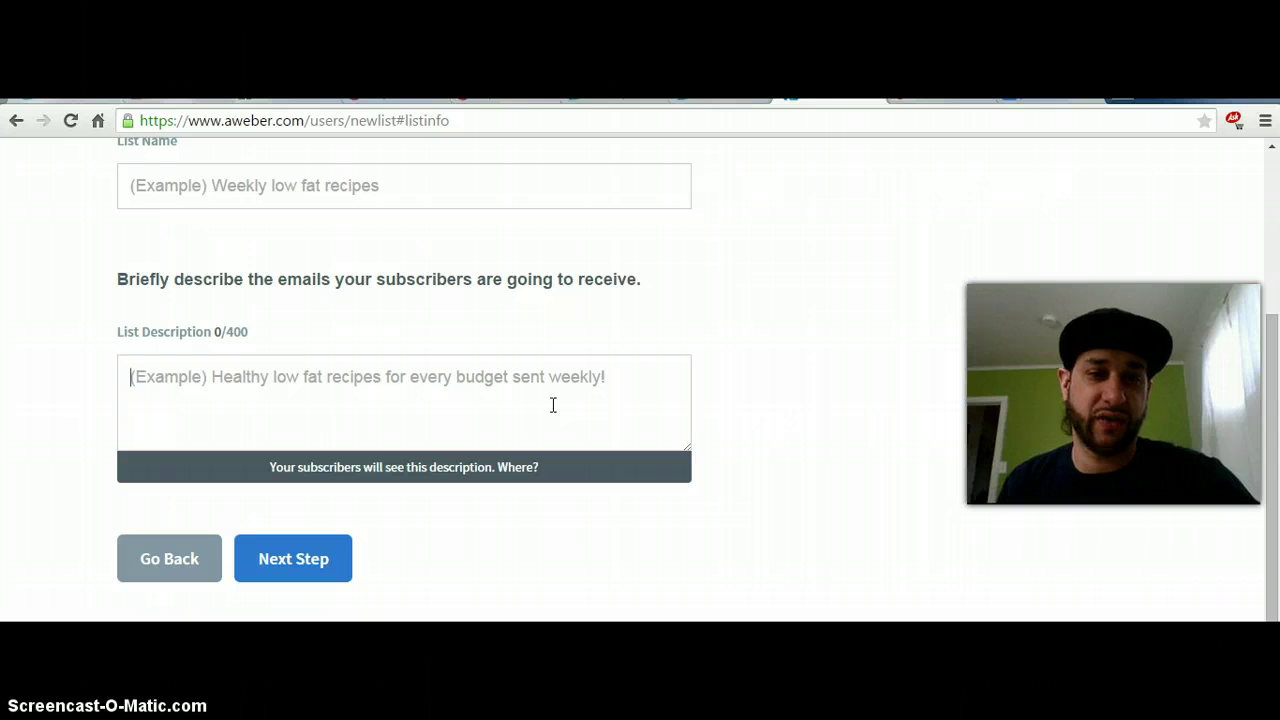
click(558, 405)
click(543, 391)
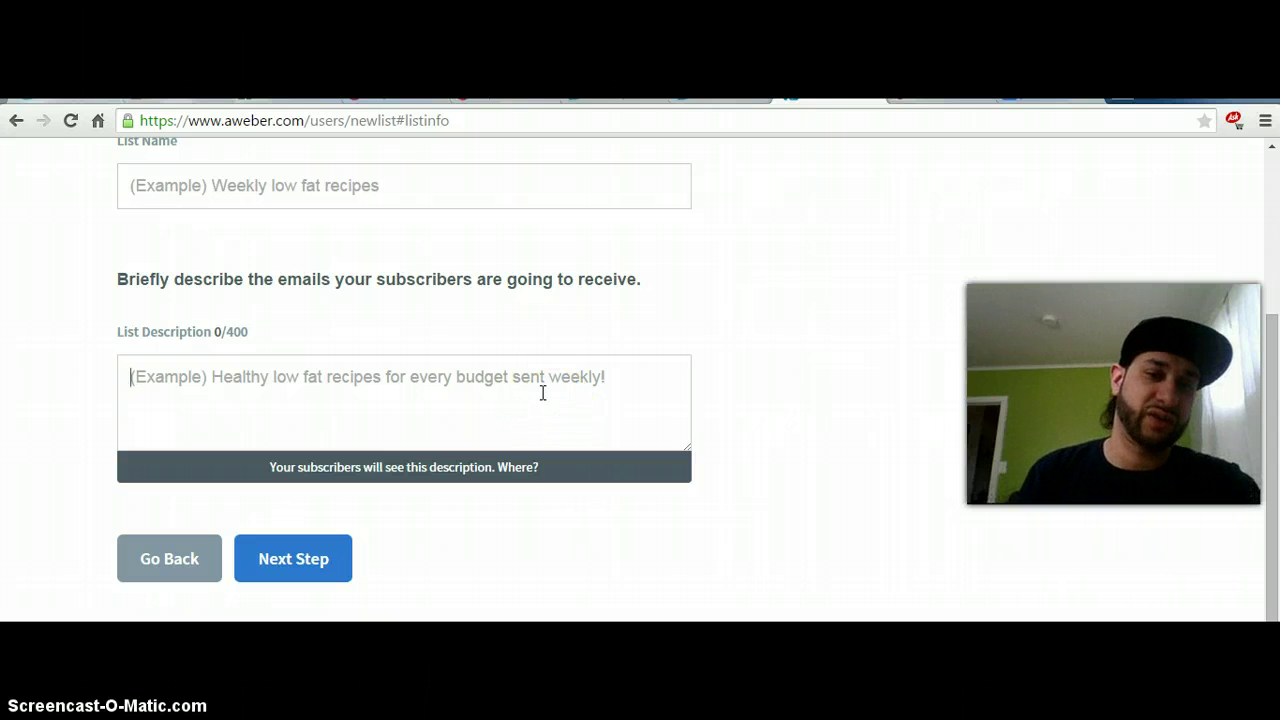
click(517, 406)
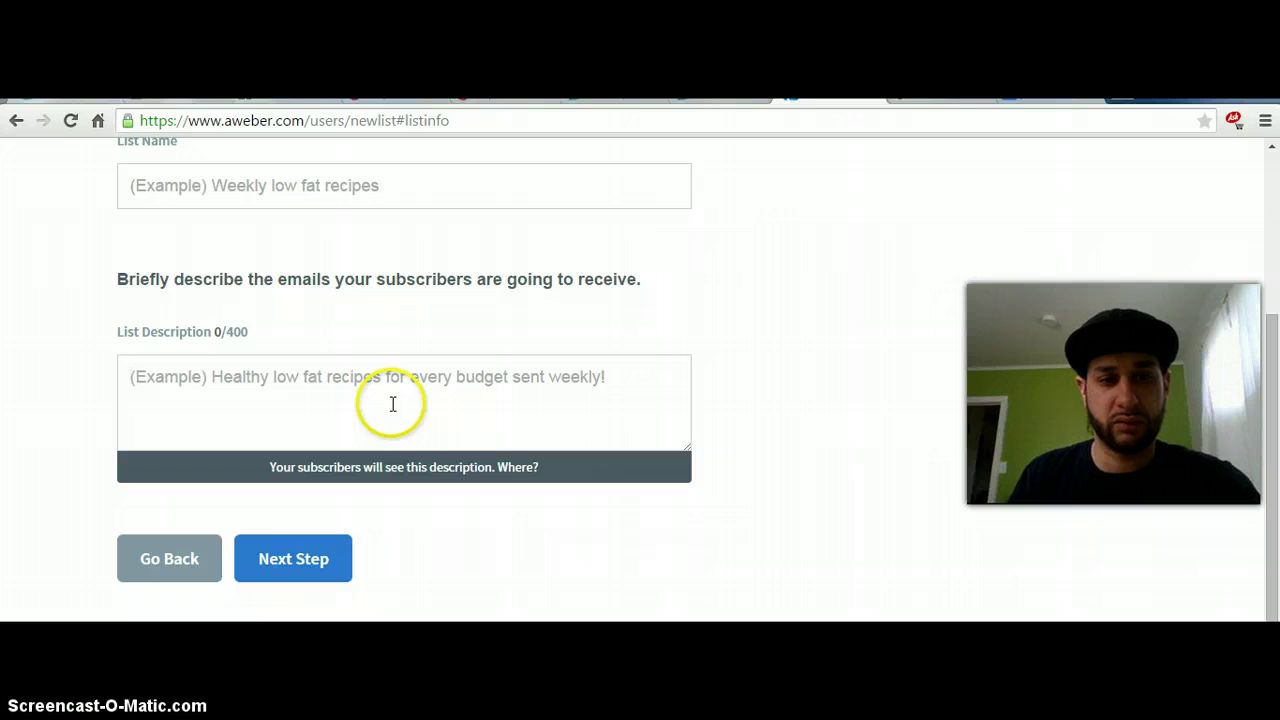
- Read the list description explanation, close it, and attempt to continue
click(519, 468)
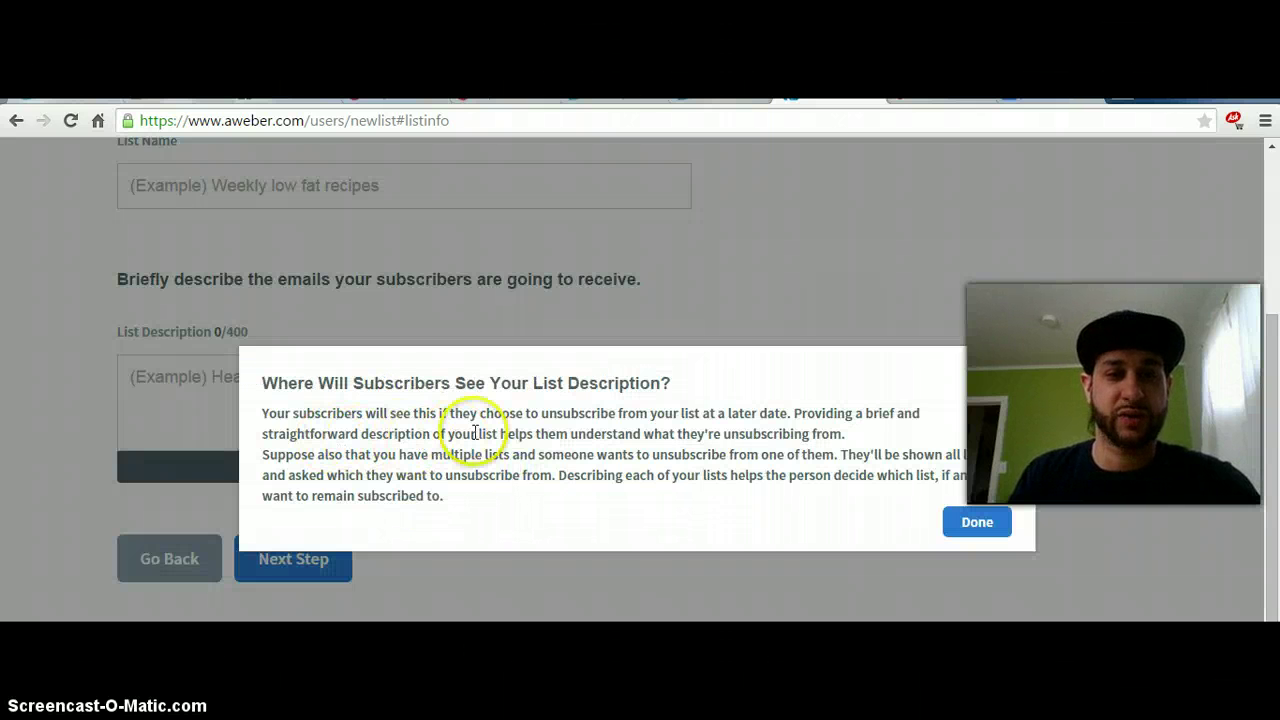
click(980, 521)
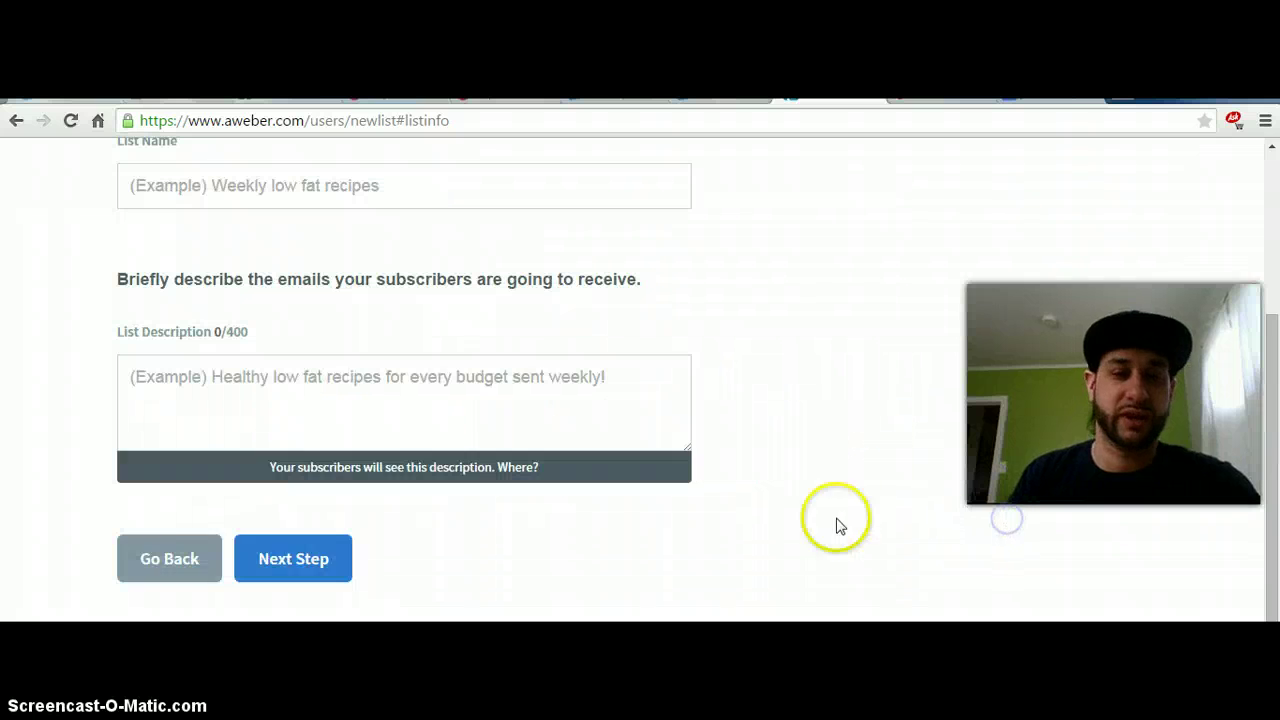
click(267, 563)
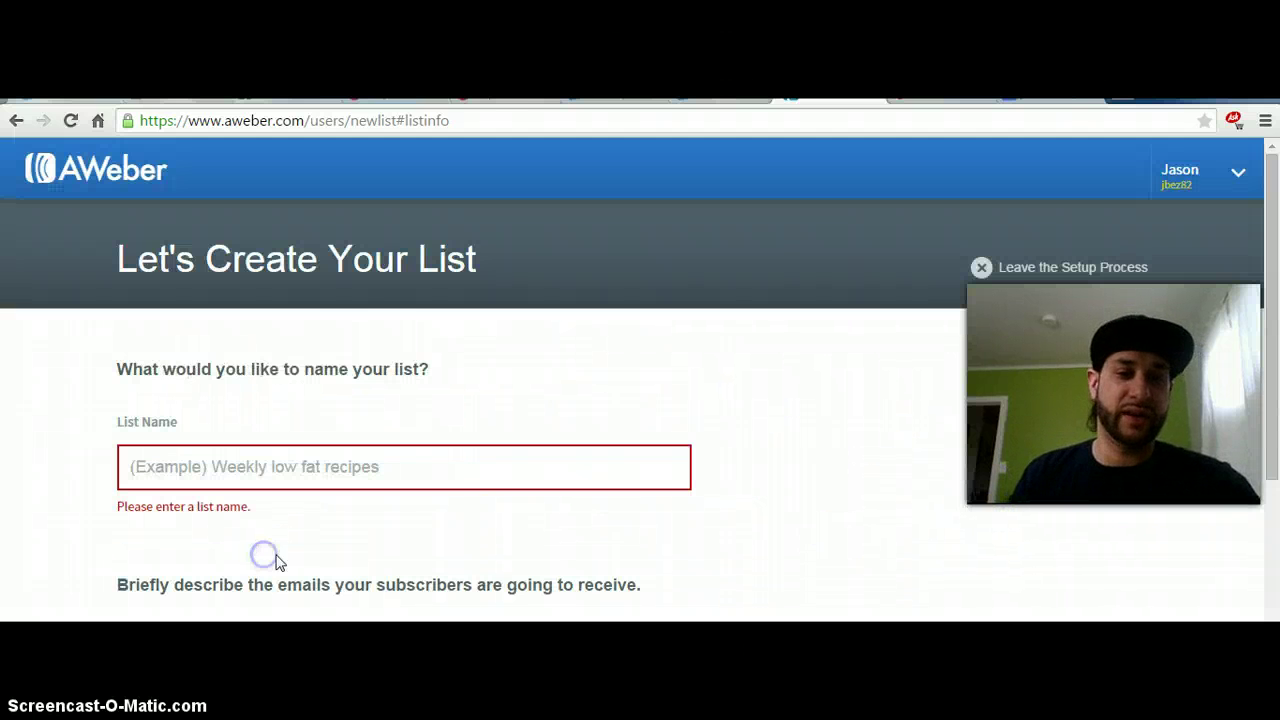
scroll(180, 484, down, 1)
scroll(186, 485, down, 3)
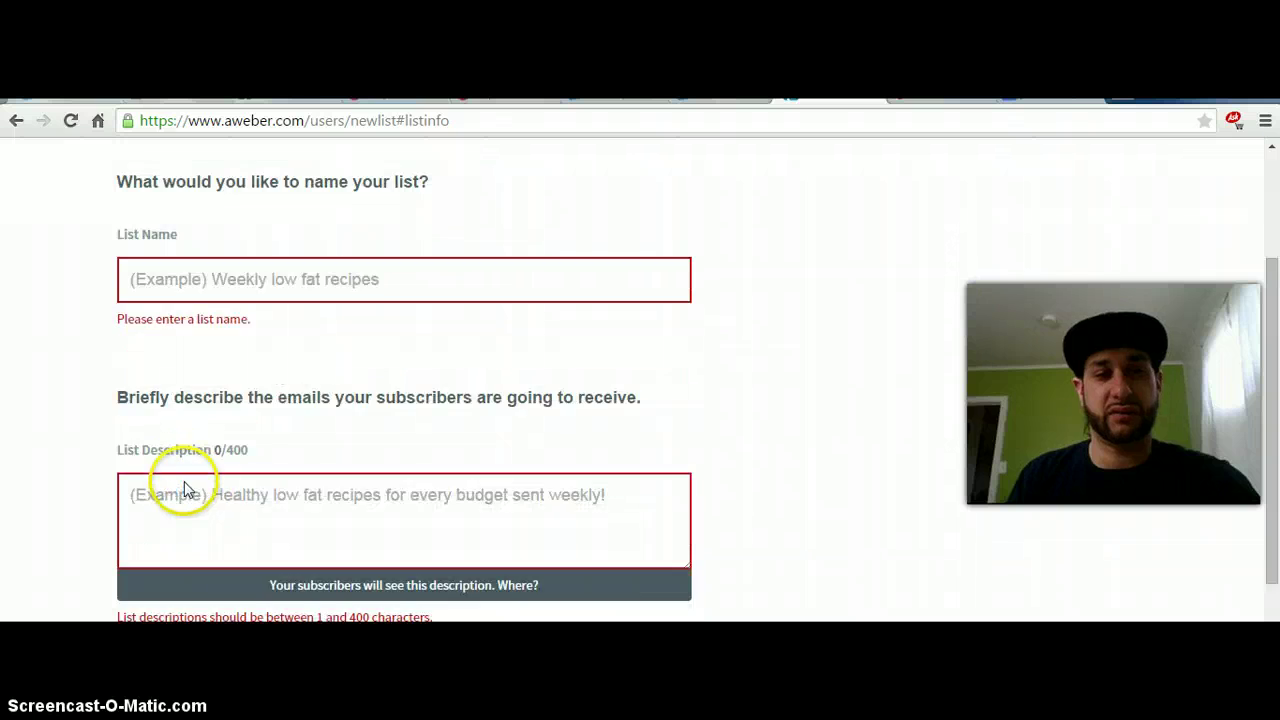
scroll(200, 491, up, 2)
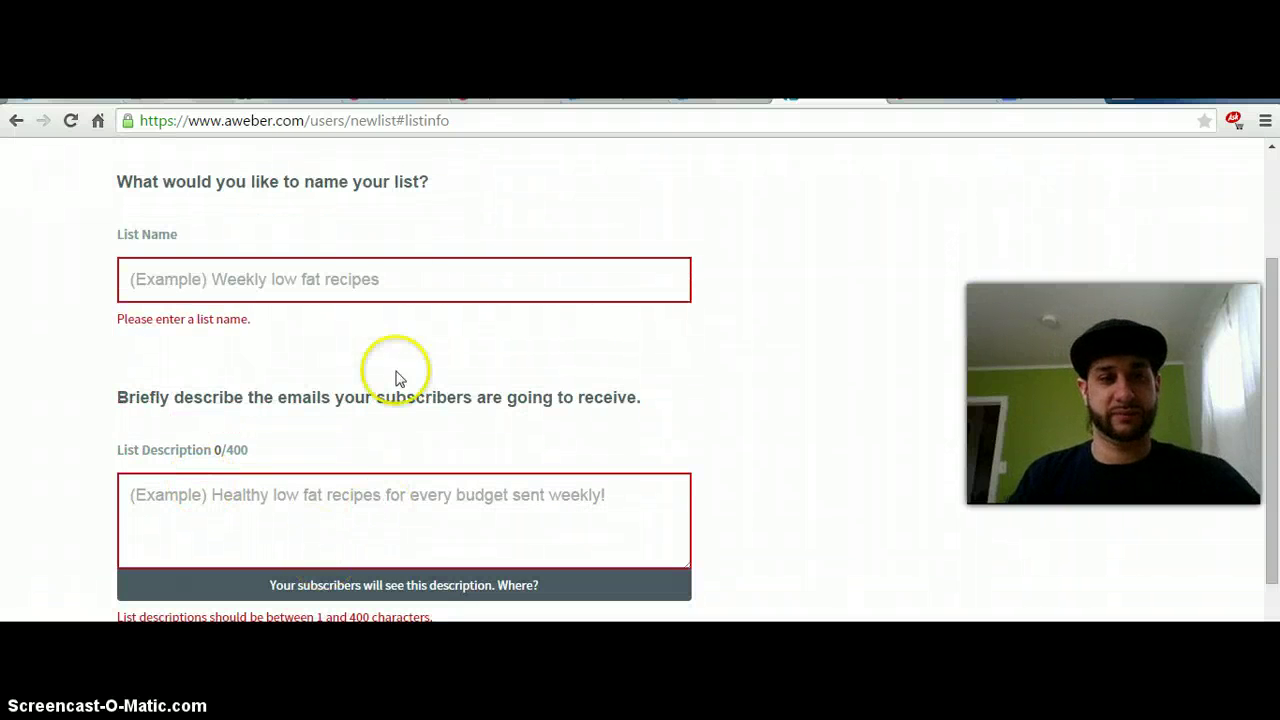
- Name the list 'make money' with the description 'They gonna make money'
click(350, 280)
text(make money)
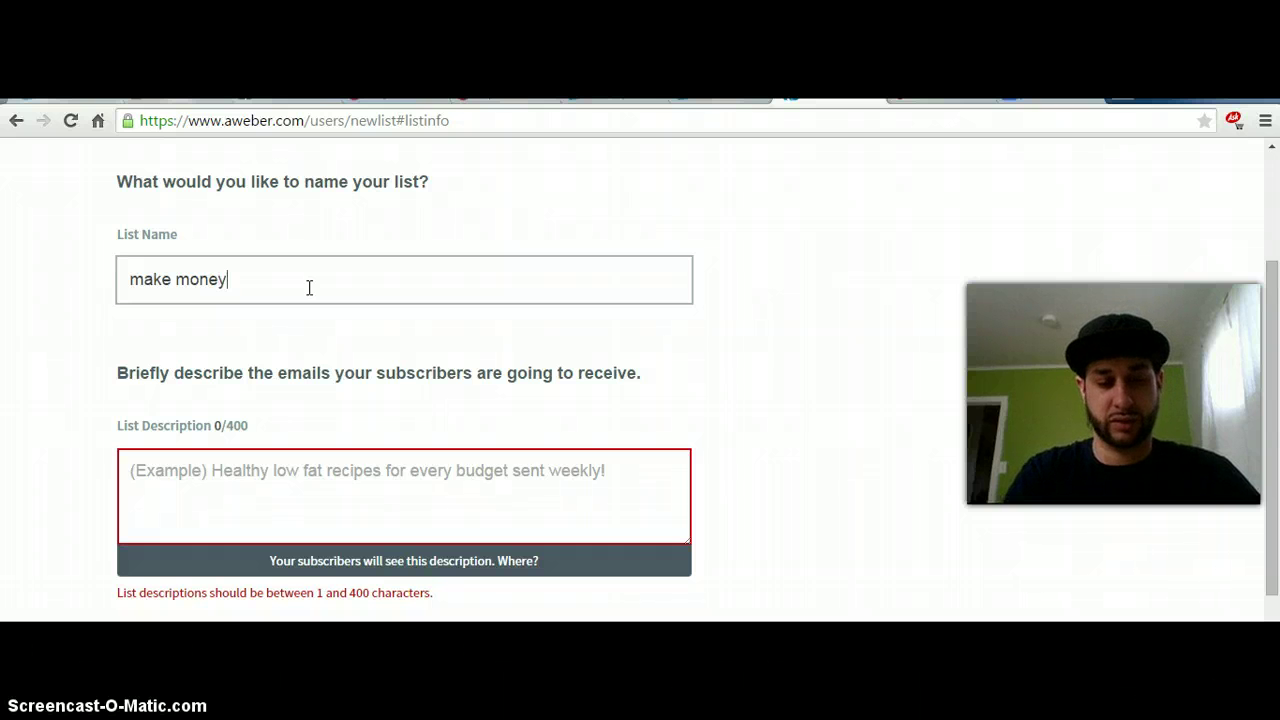
key(Tab)
text(T)
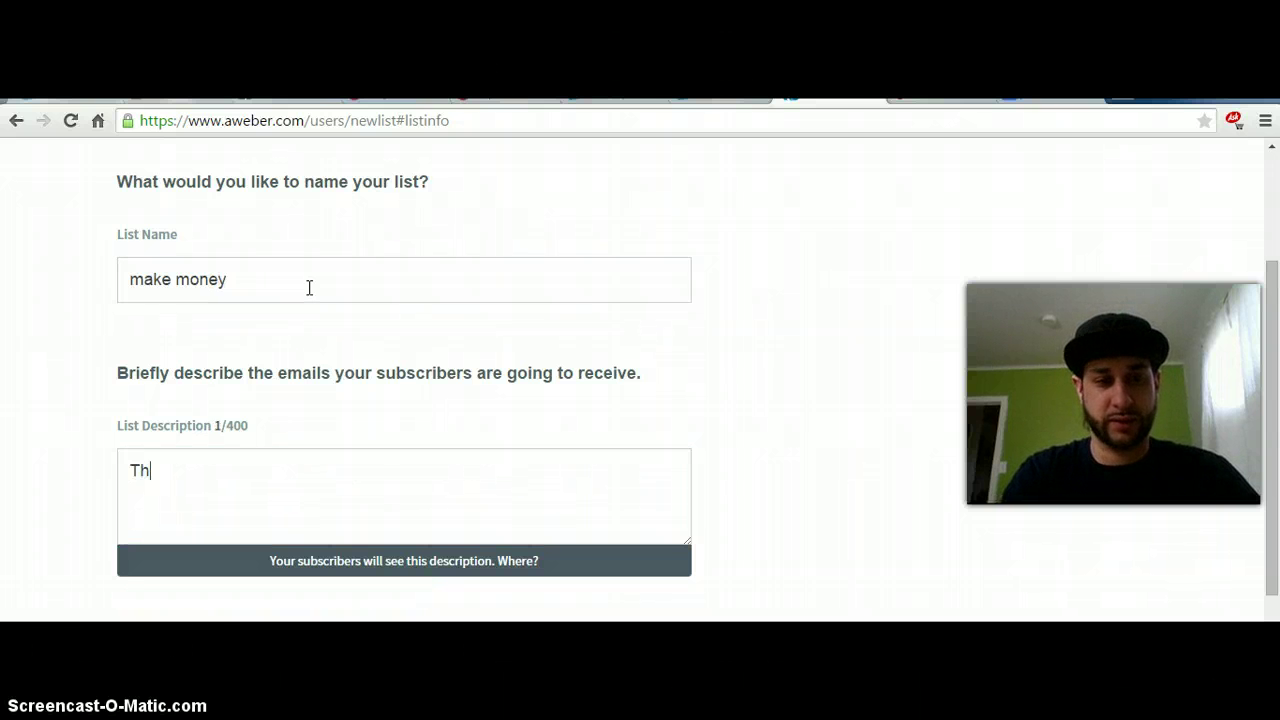
text(hey gonna make money)
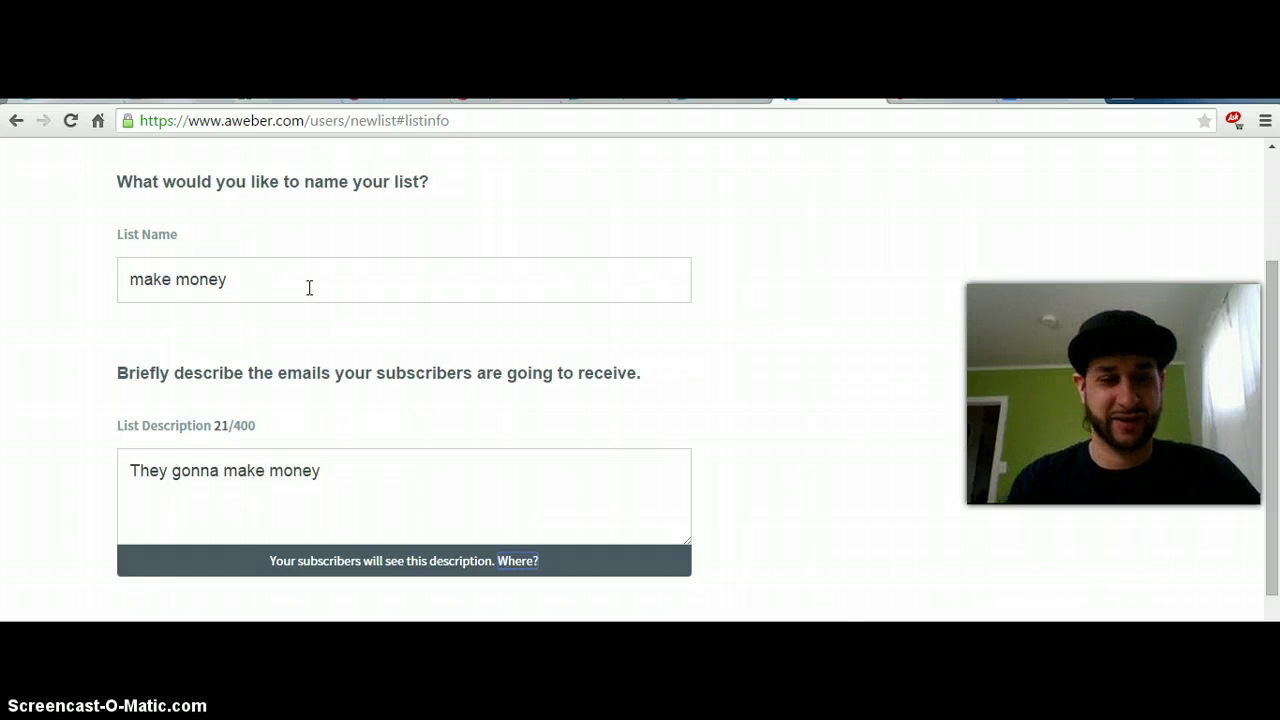
scroll(345, 310, down, 2)
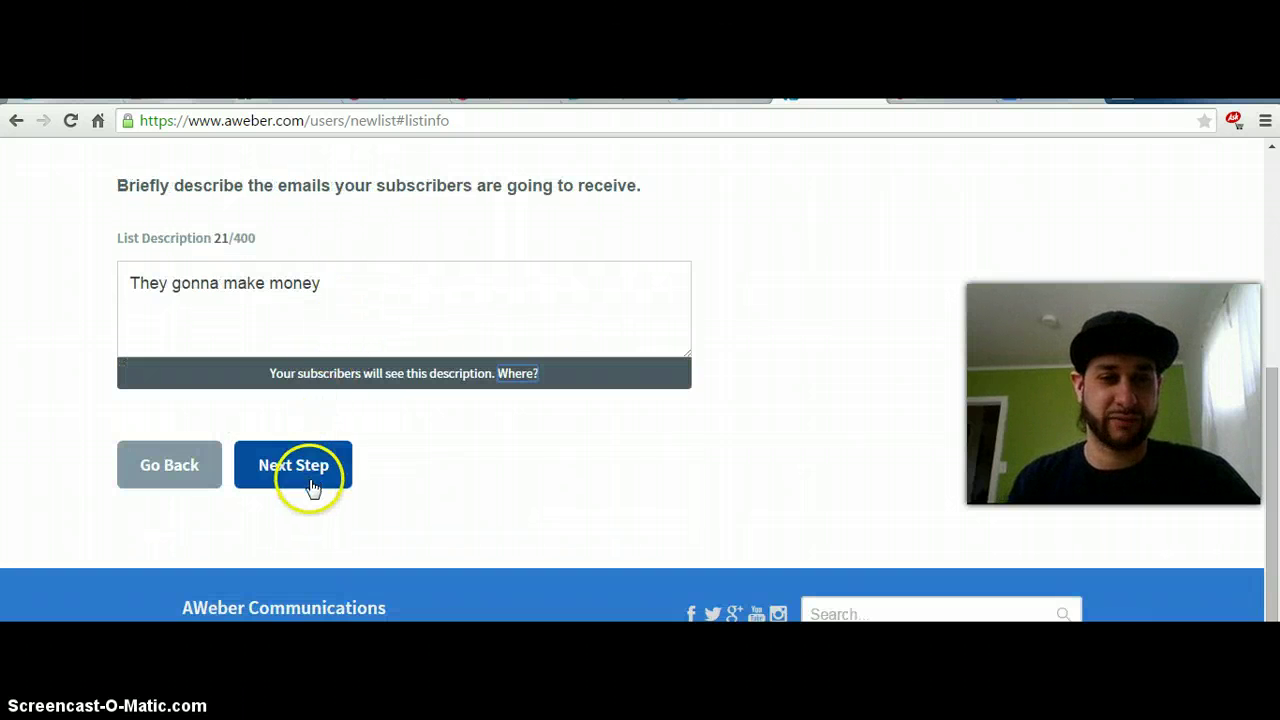
- Pick the pre-approved subject 'Confirm your request for information.' and approve it to create the list
click(312, 487)
scroll(380, 457, down, 1)
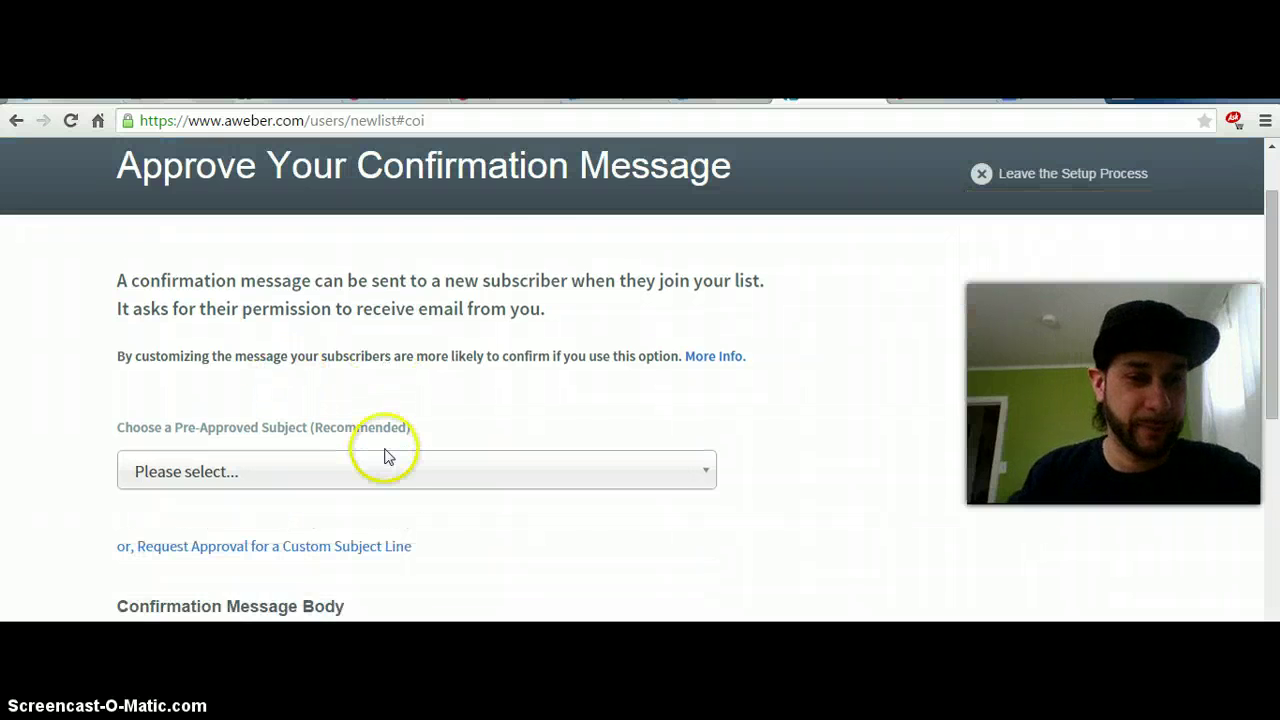
click(420, 475)
scroll(421, 479, down, 1)
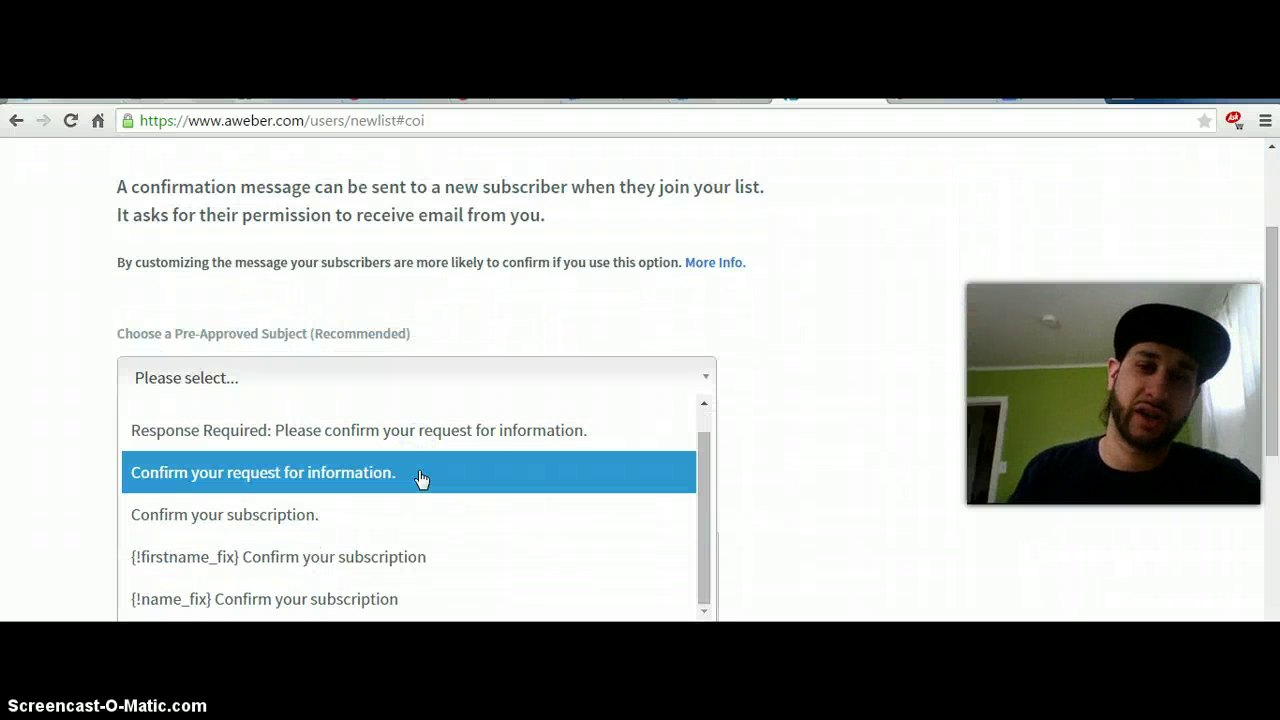
click(421, 488)
click(421, 488)
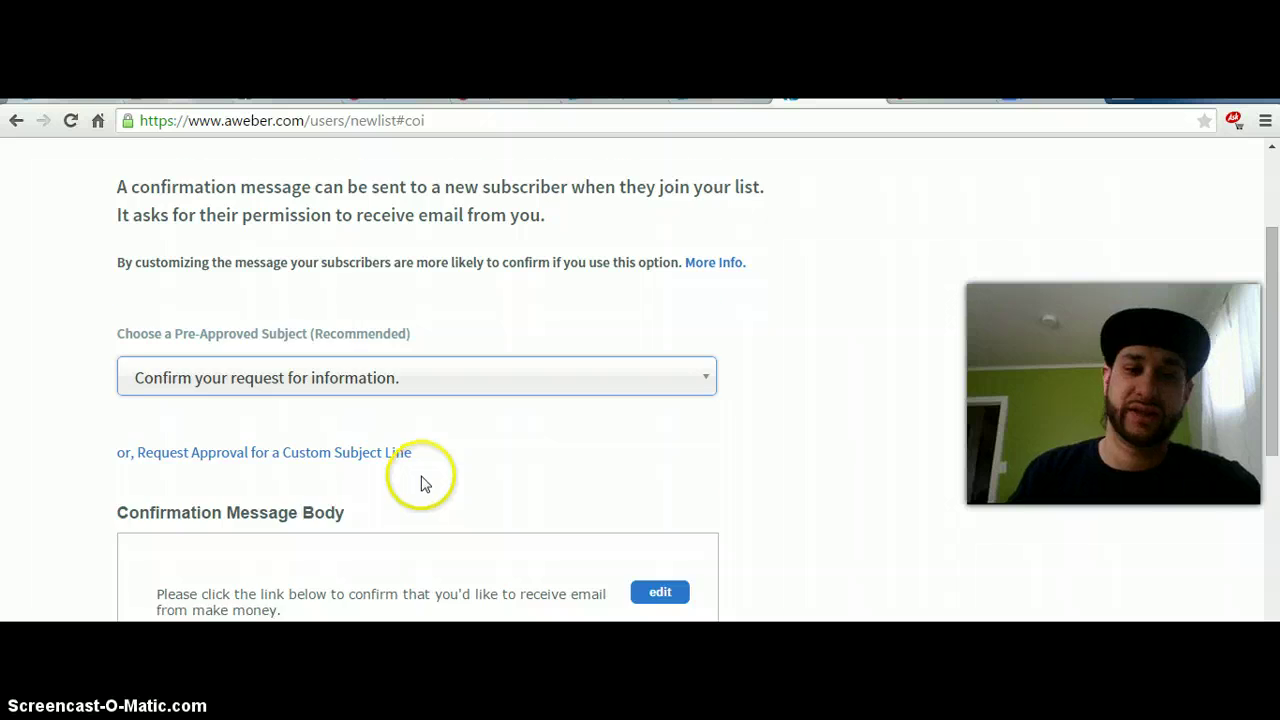
scroll(420, 475, down, 6)
click(421, 450)
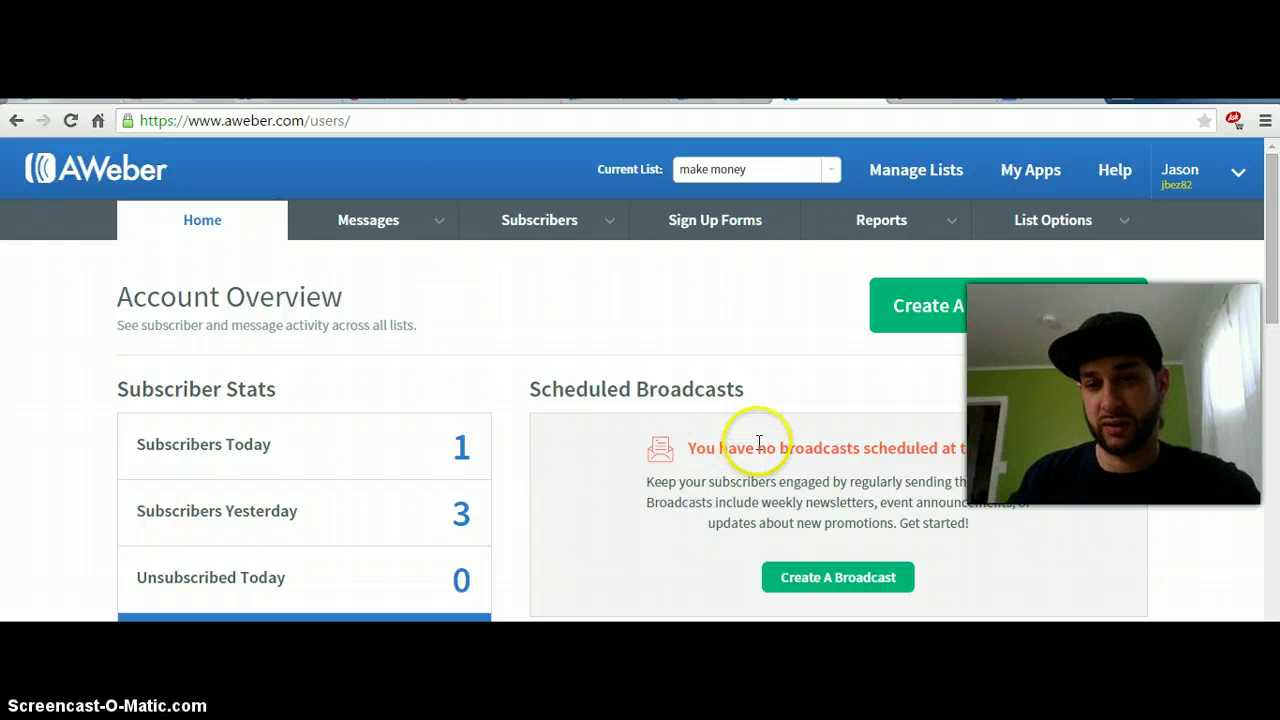
- Open Manage Your Lists and scroll down to the make money list
click(987, 302)
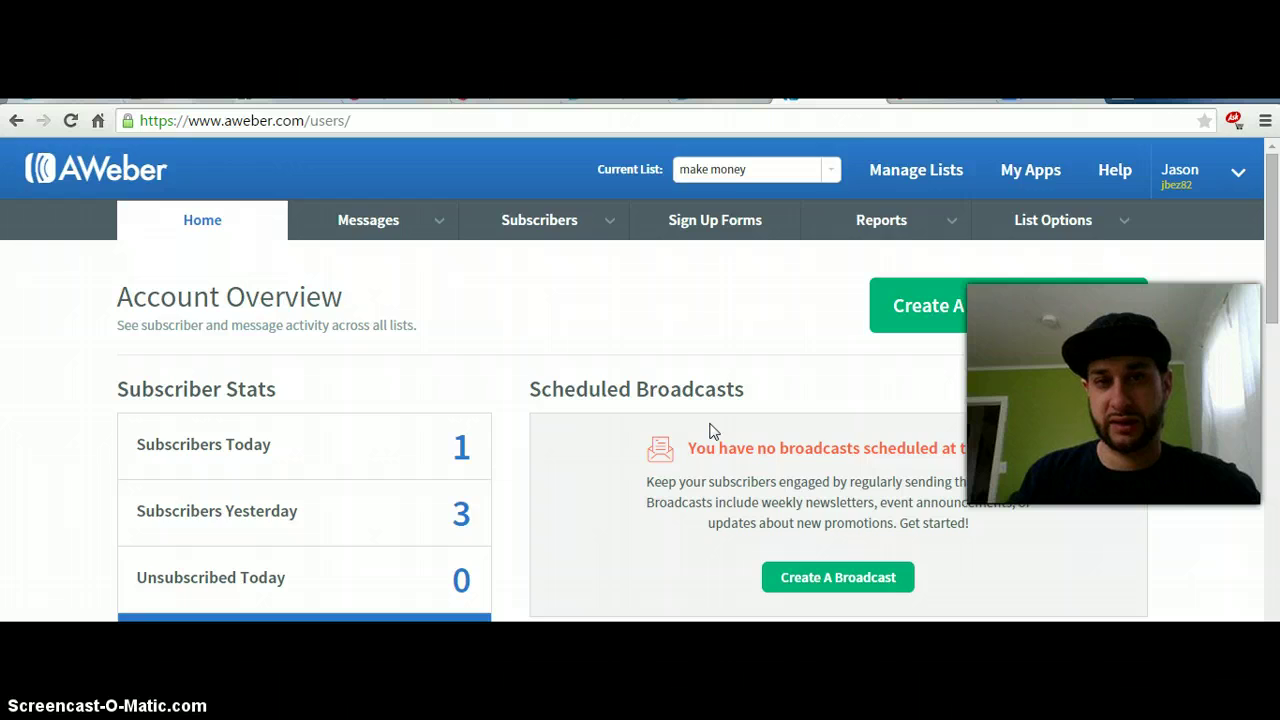
scroll(710, 430, down, 2)
scroll(710, 430, down, 3)
scroll(710, 430, up, 5)
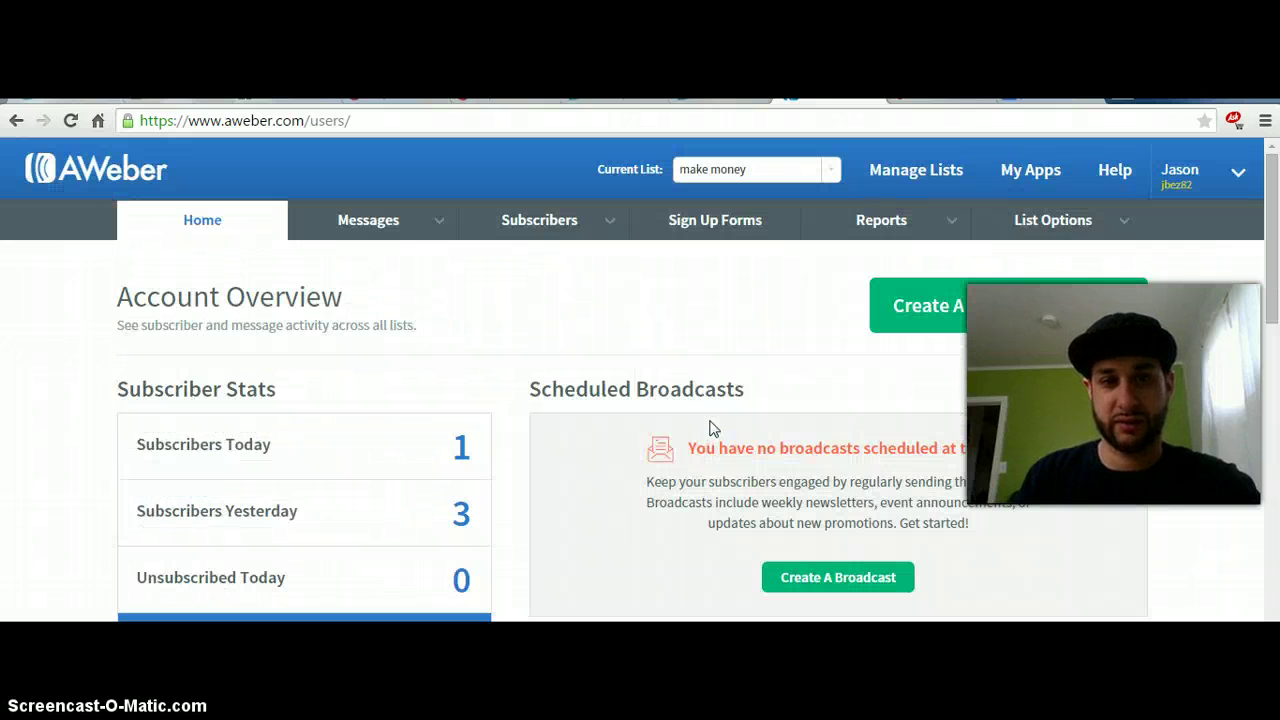
click(870, 172)
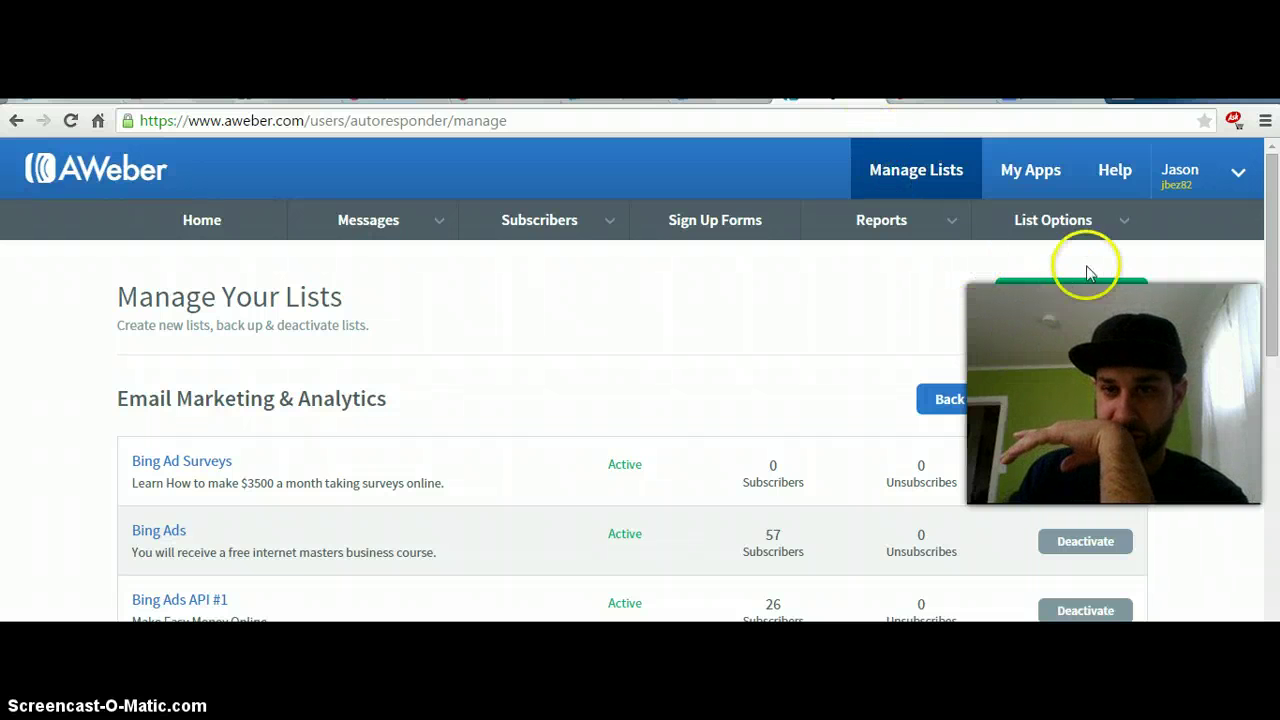
mouse_move(1102, 222)
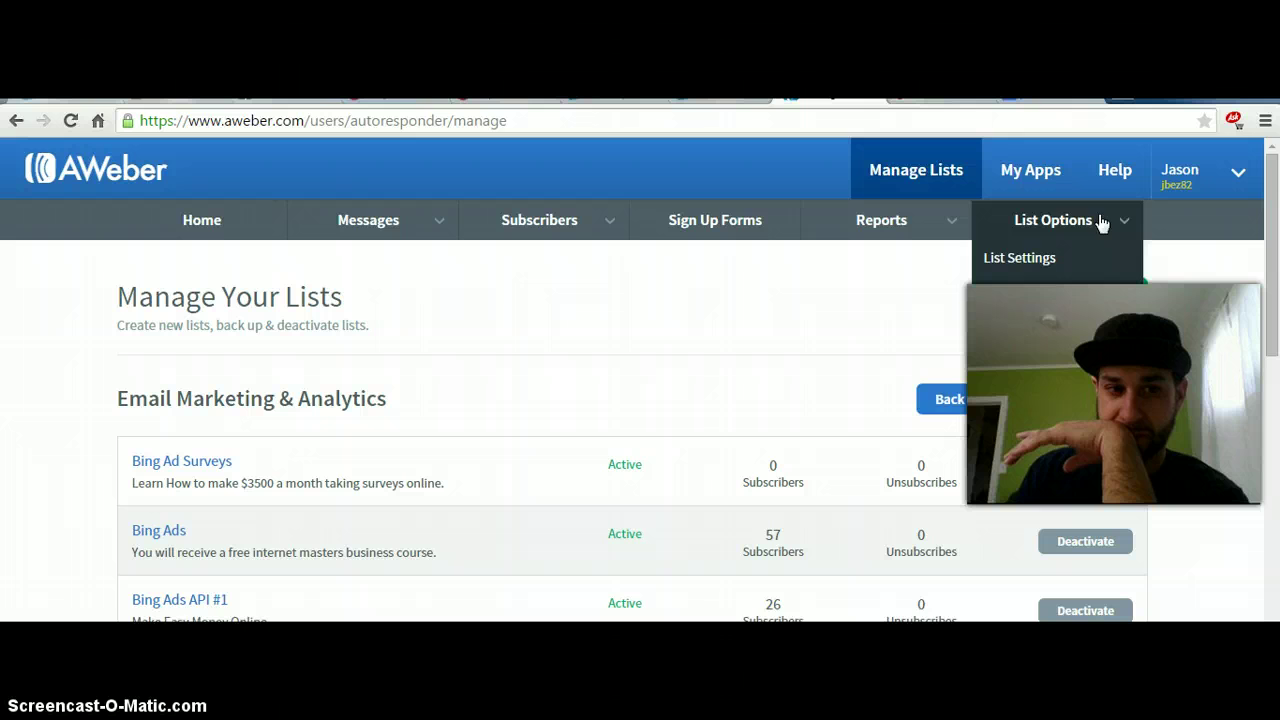
scroll(440, 405, down, 3)
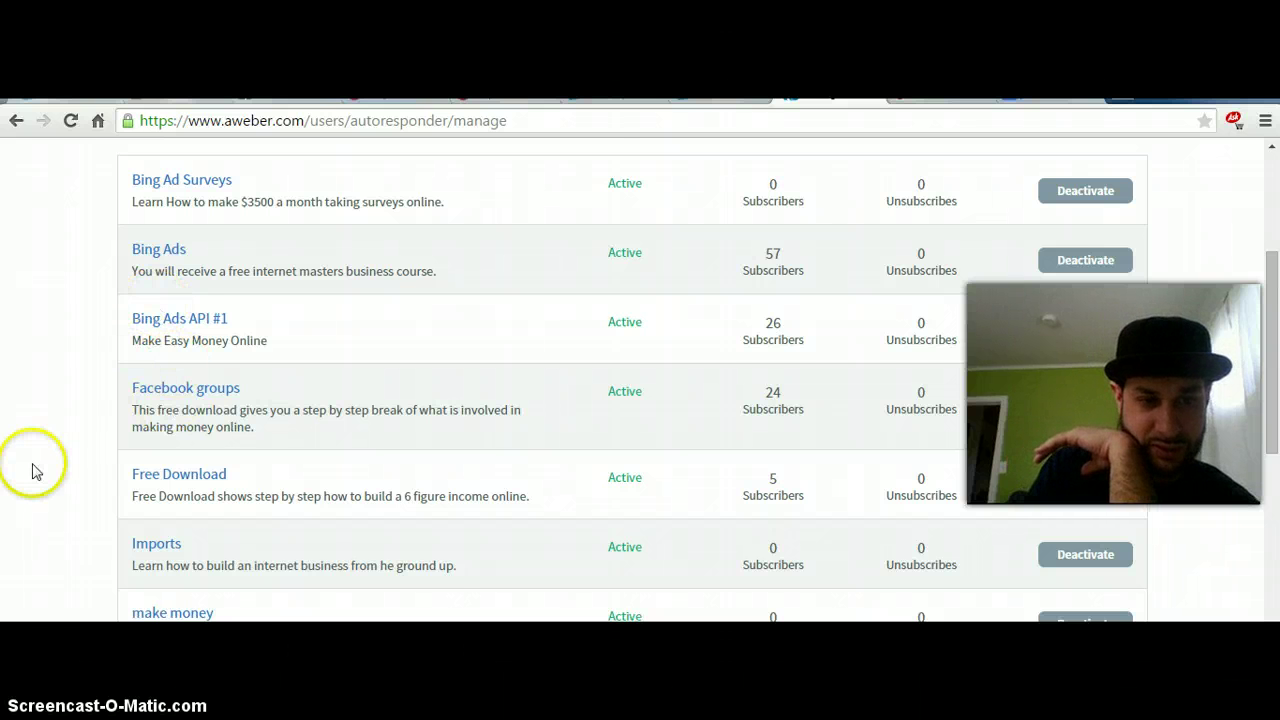
scroll(32, 470, down, 3)
- Open the make money list's settings and scroll to the Notifications section
click(163, 470)
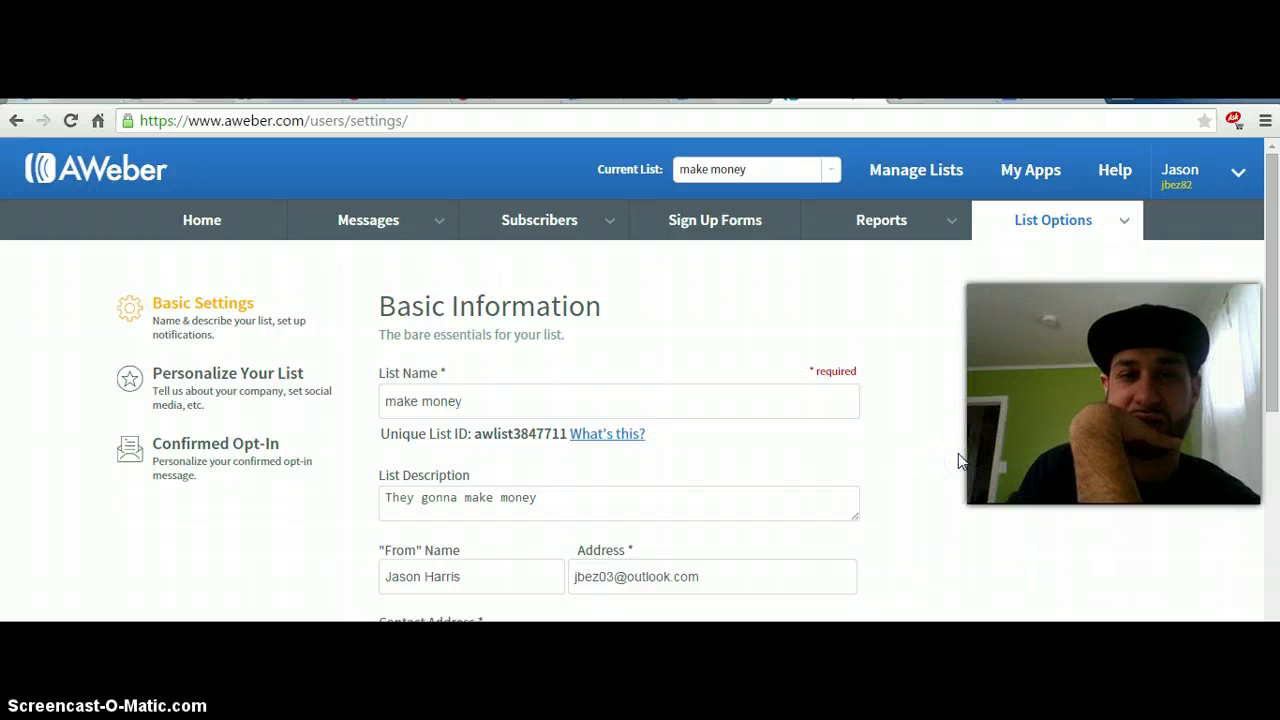
scroll(958, 460, down, 1)
scroll(960, 455, down, 2)
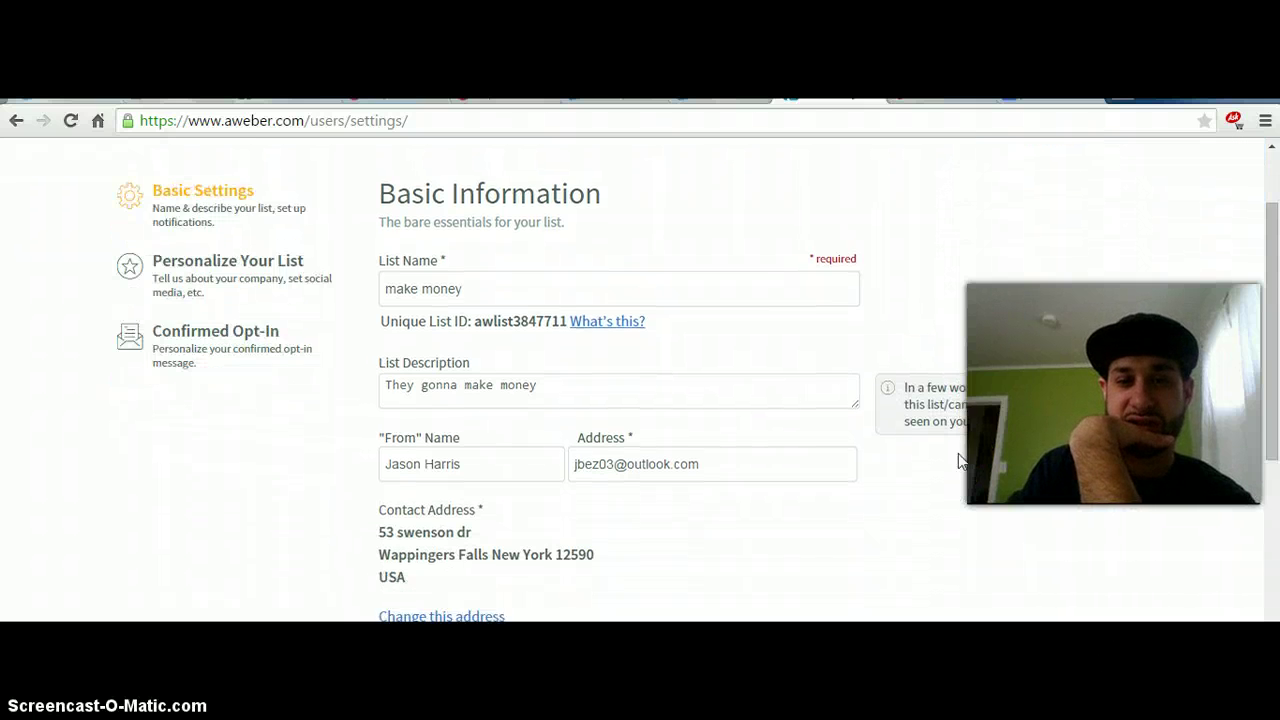
scroll(958, 453, down, 4)
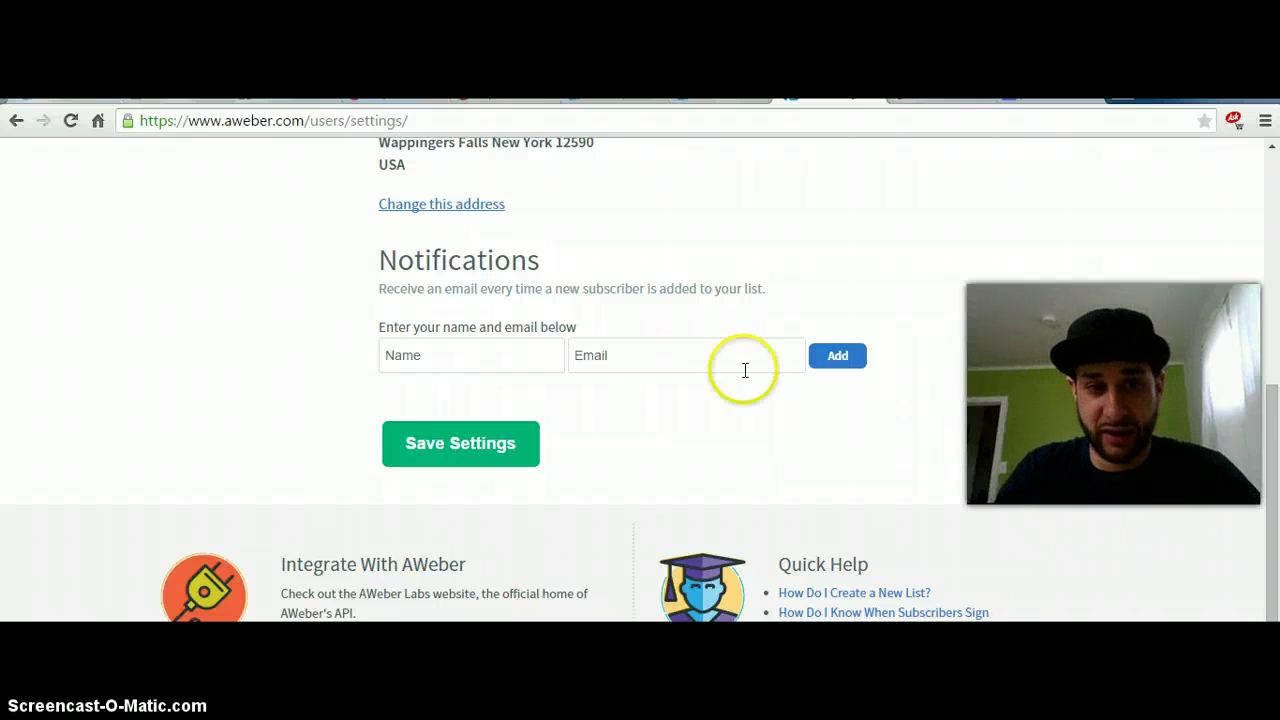
- Add the owner's name and suggested email address as a new-subscriber notification recipient
click(514, 360)
text(Jason)
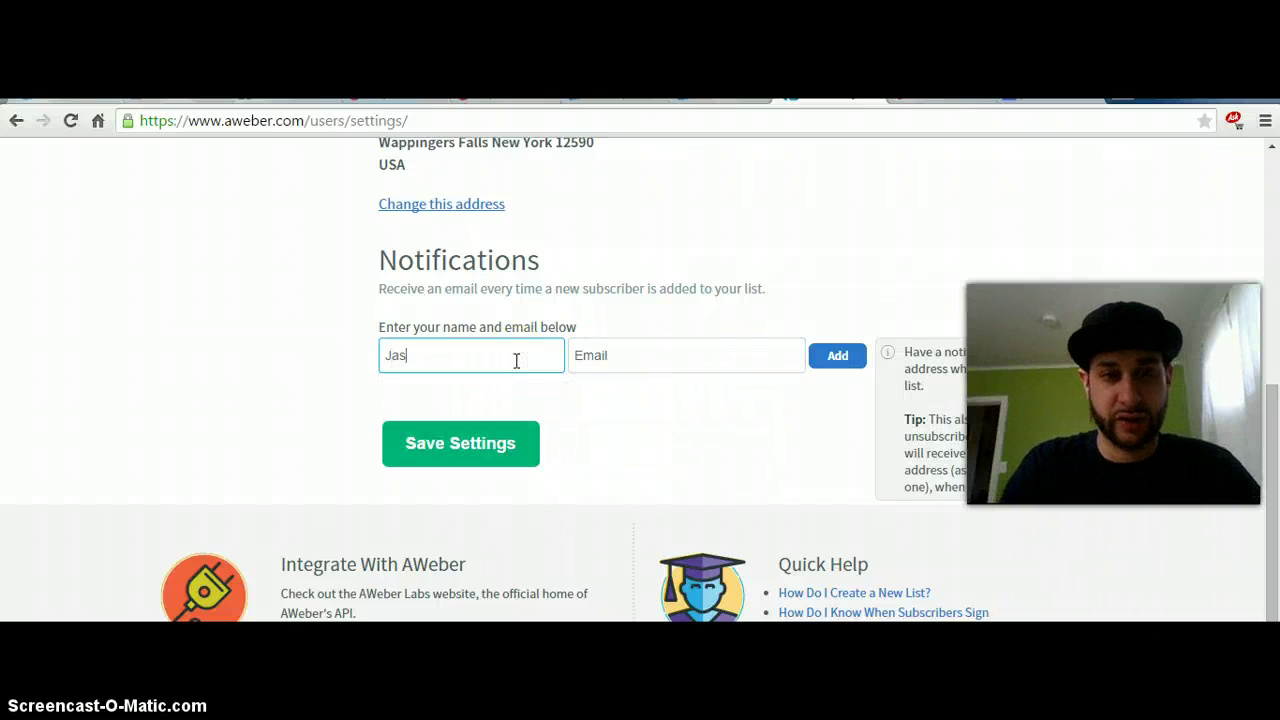
click(558, 358)
text(Jbez)
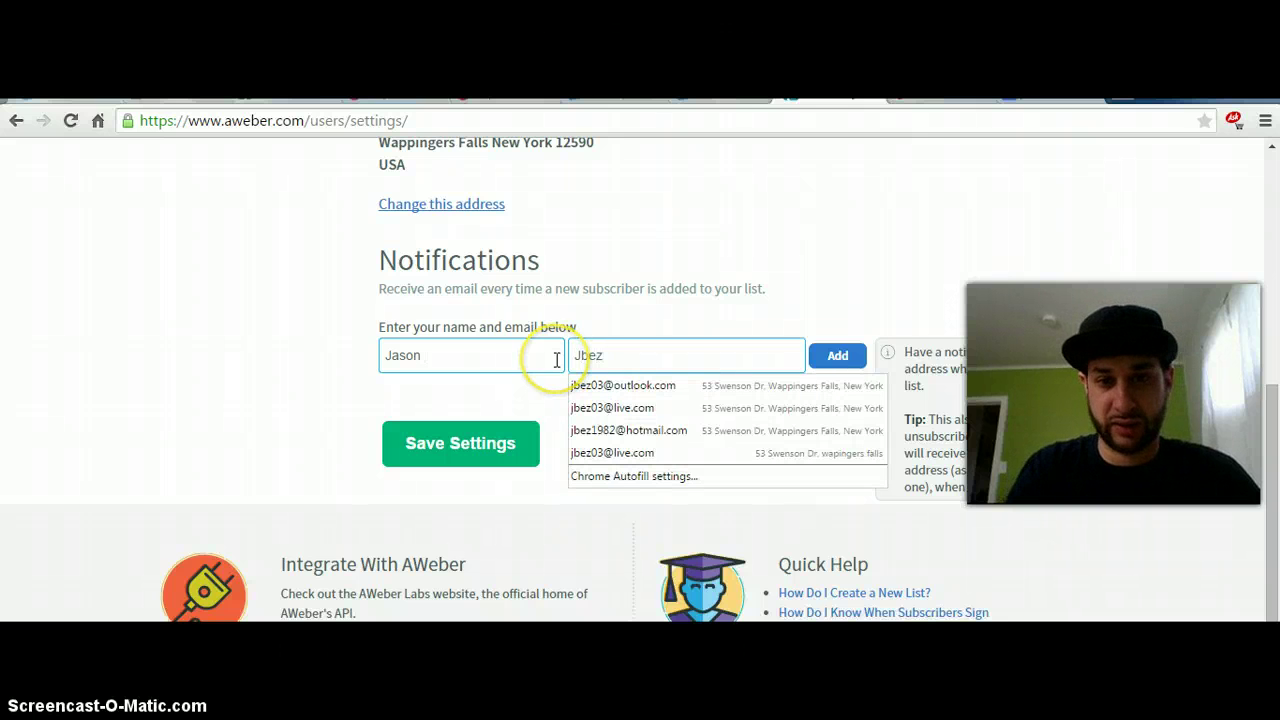
key(Down)
key(Return)
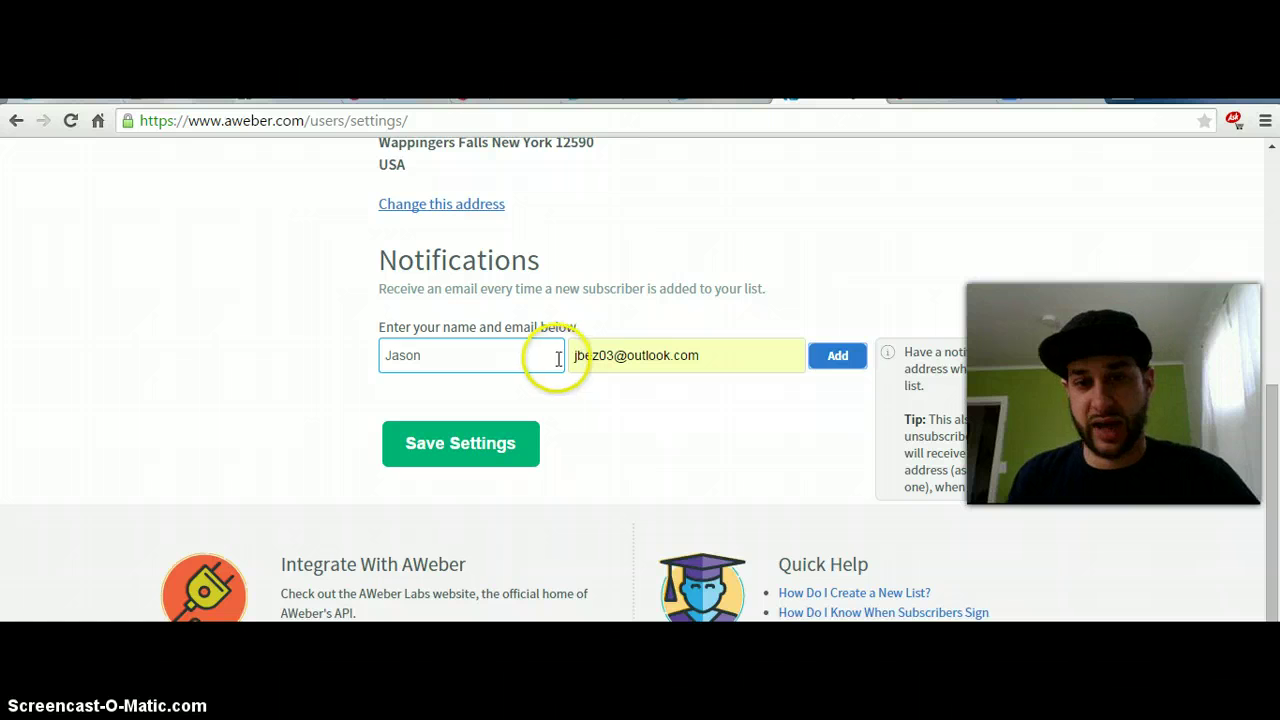
click(840, 366)
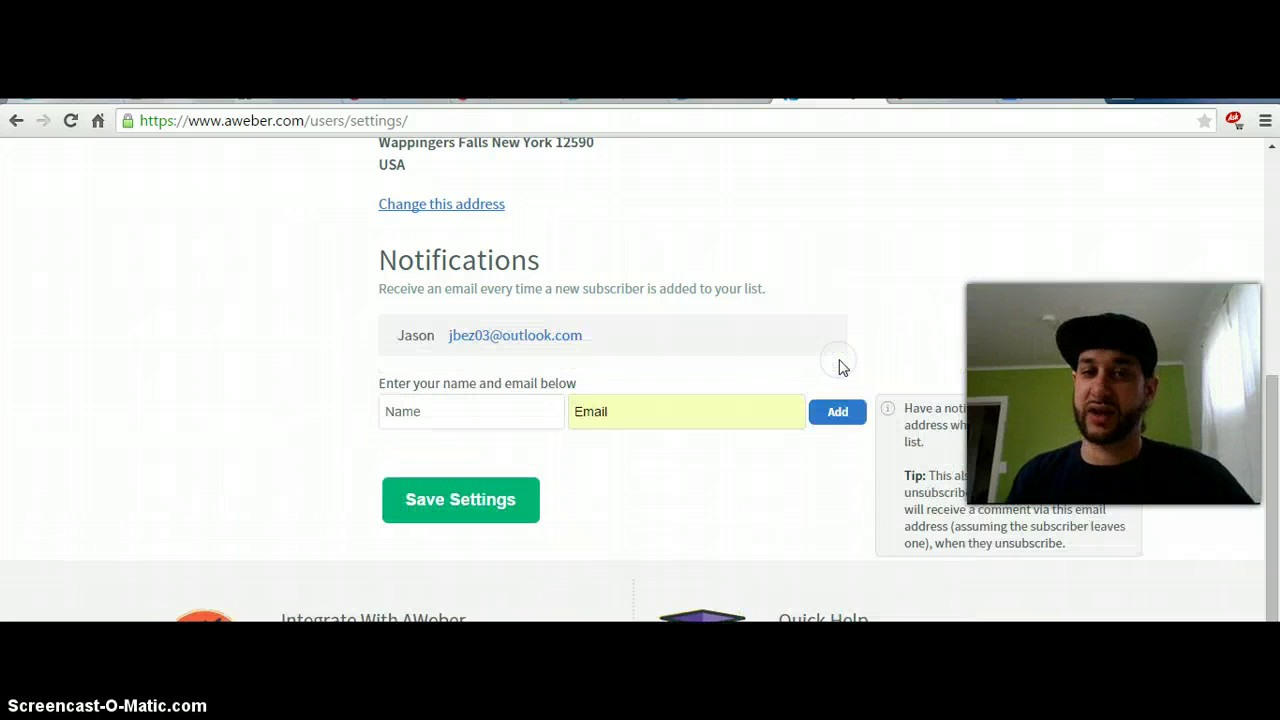
click(838, 410)
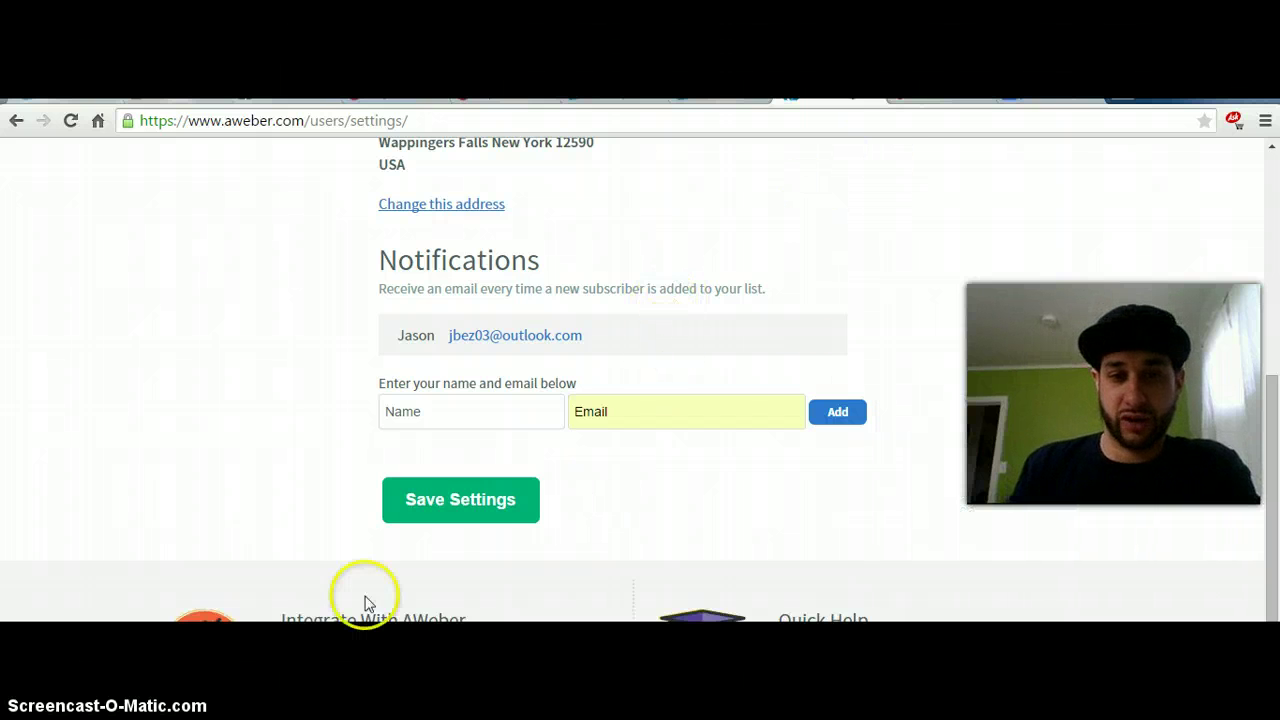
- Save the make money list's basic settings and return to the page top
click(460, 514)
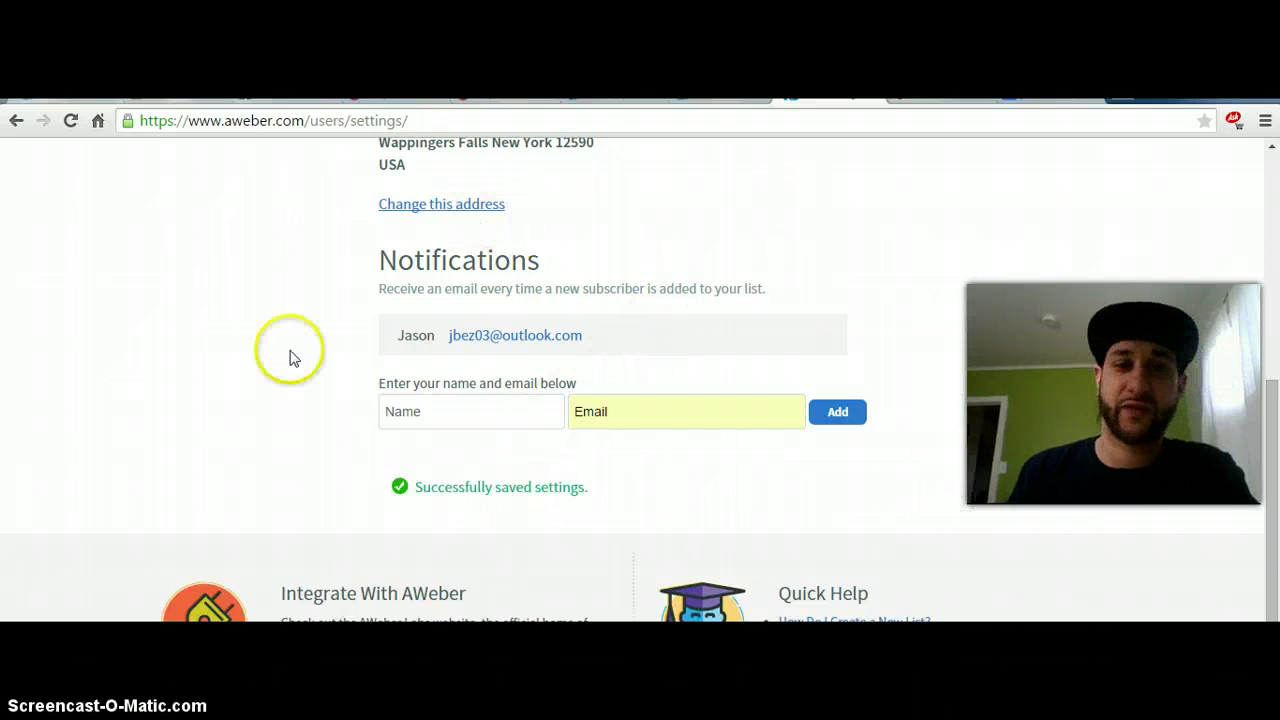
scroll(280, 290, up, 5)
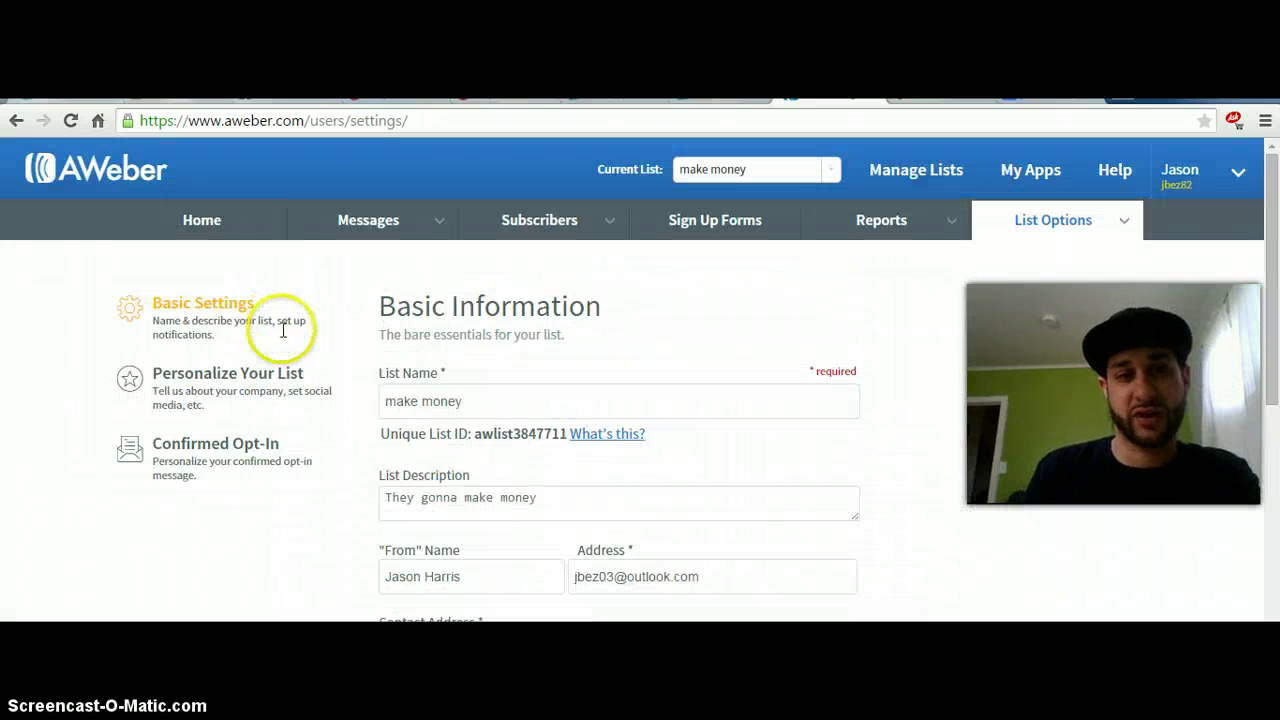
- In Confirmed Opt-In settings, turn off confirmed opt-in for web forms and confirm
click(220, 444)
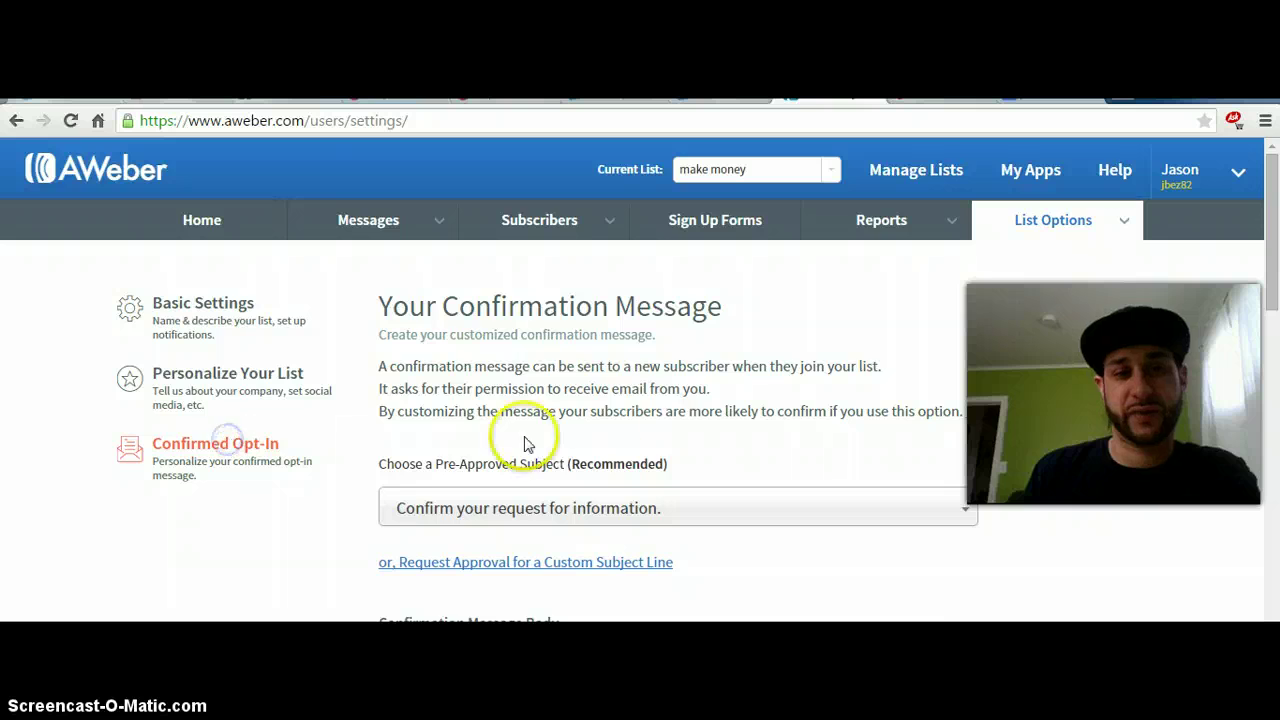
scroll(617, 423, down, 10)
scroll(590, 446, down, 3)
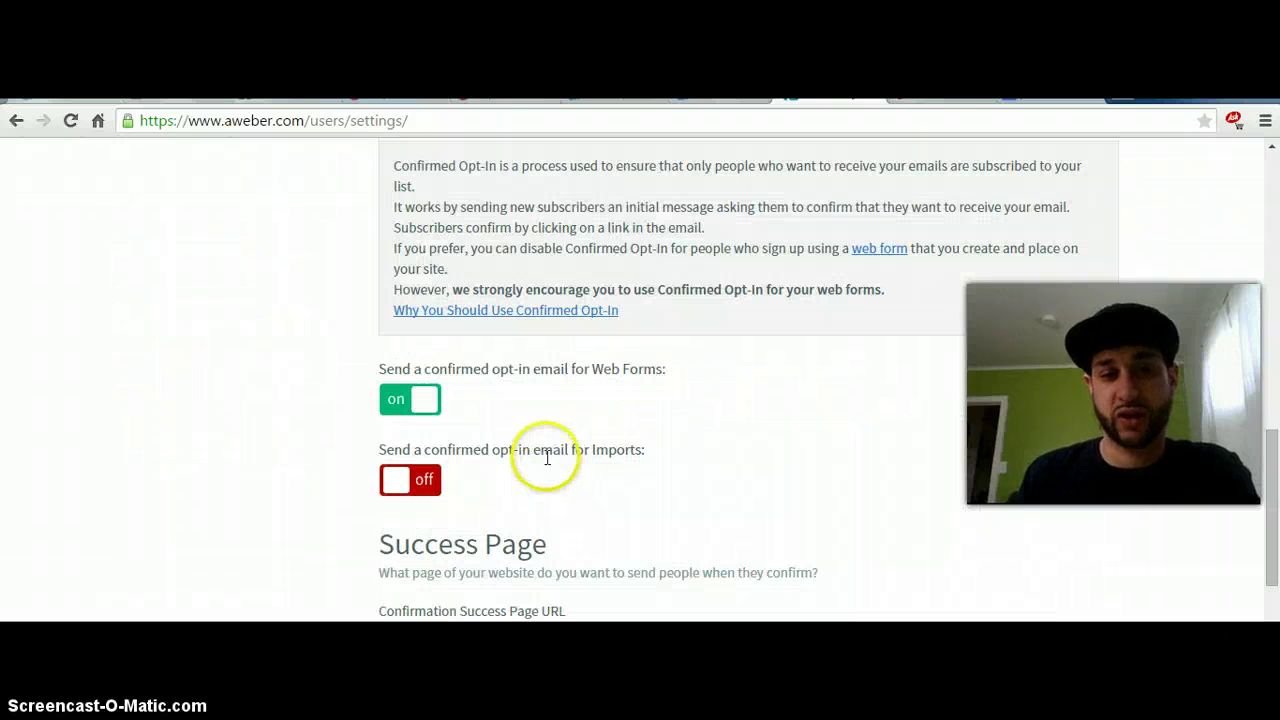
click(403, 410)
click(445, 522)
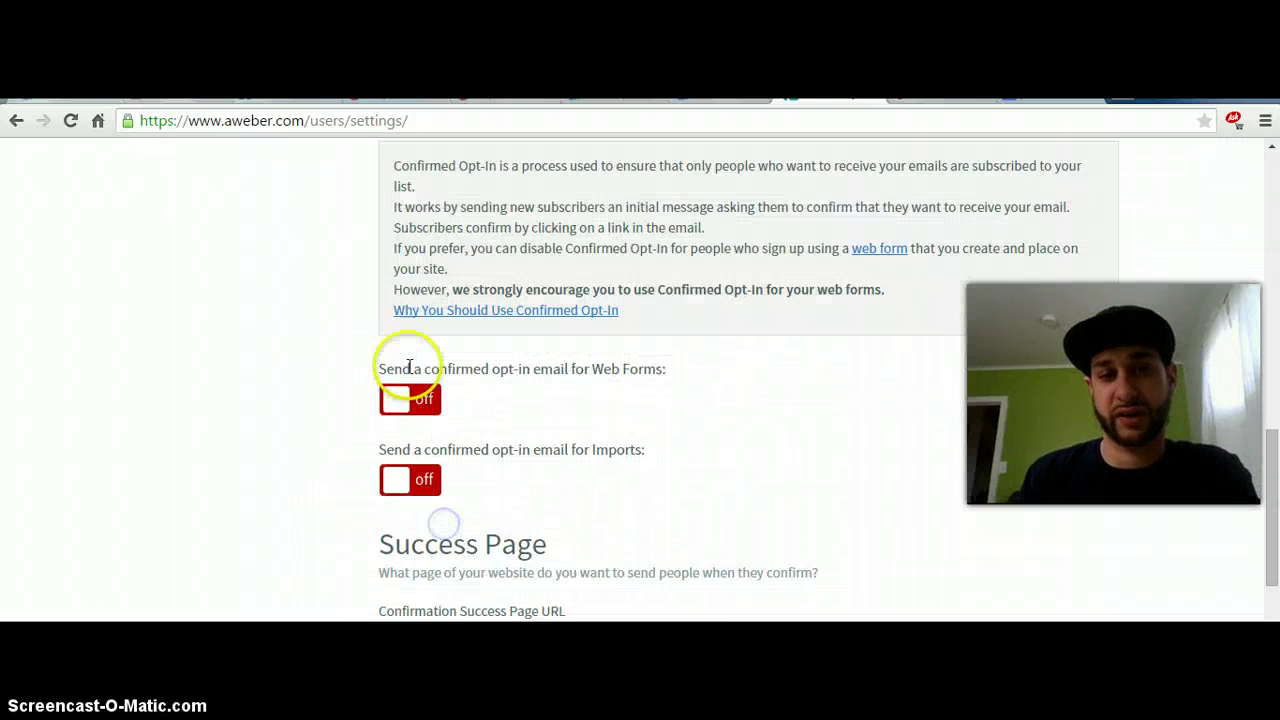
scroll(817, 420, up, 8)
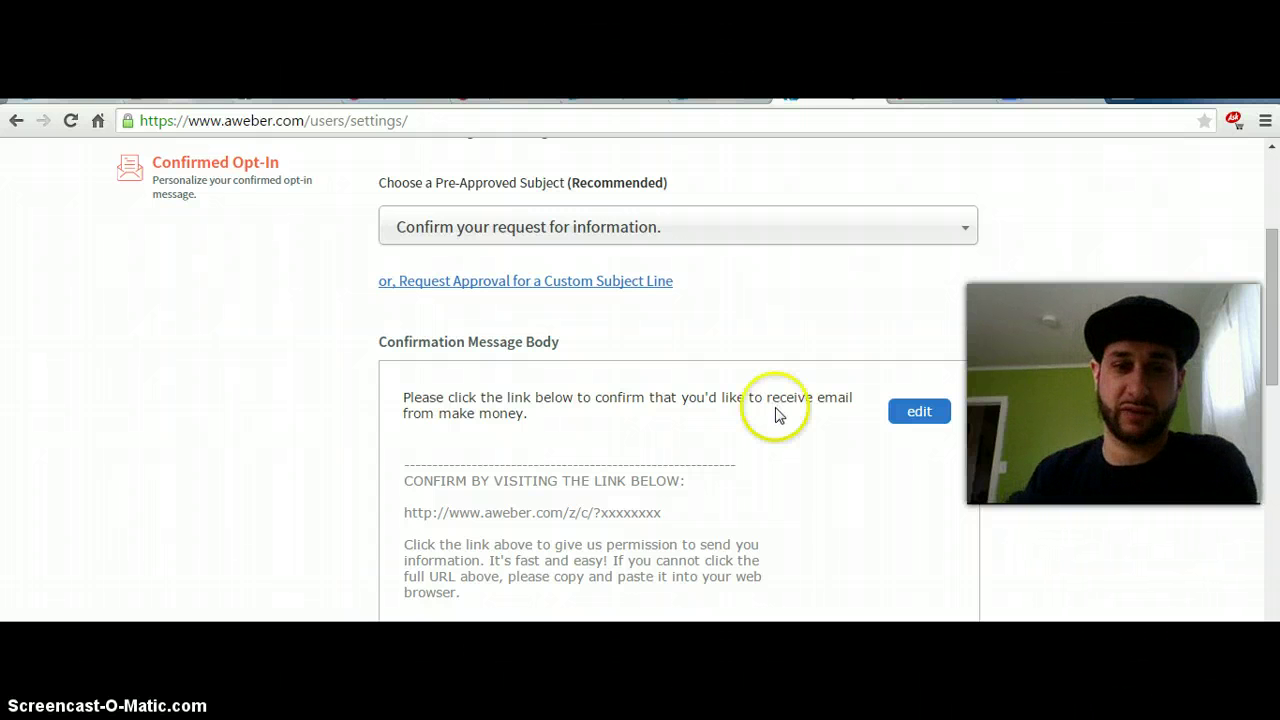
scroll(771, 414, down, 15)
scroll(745, 500, up, 15)
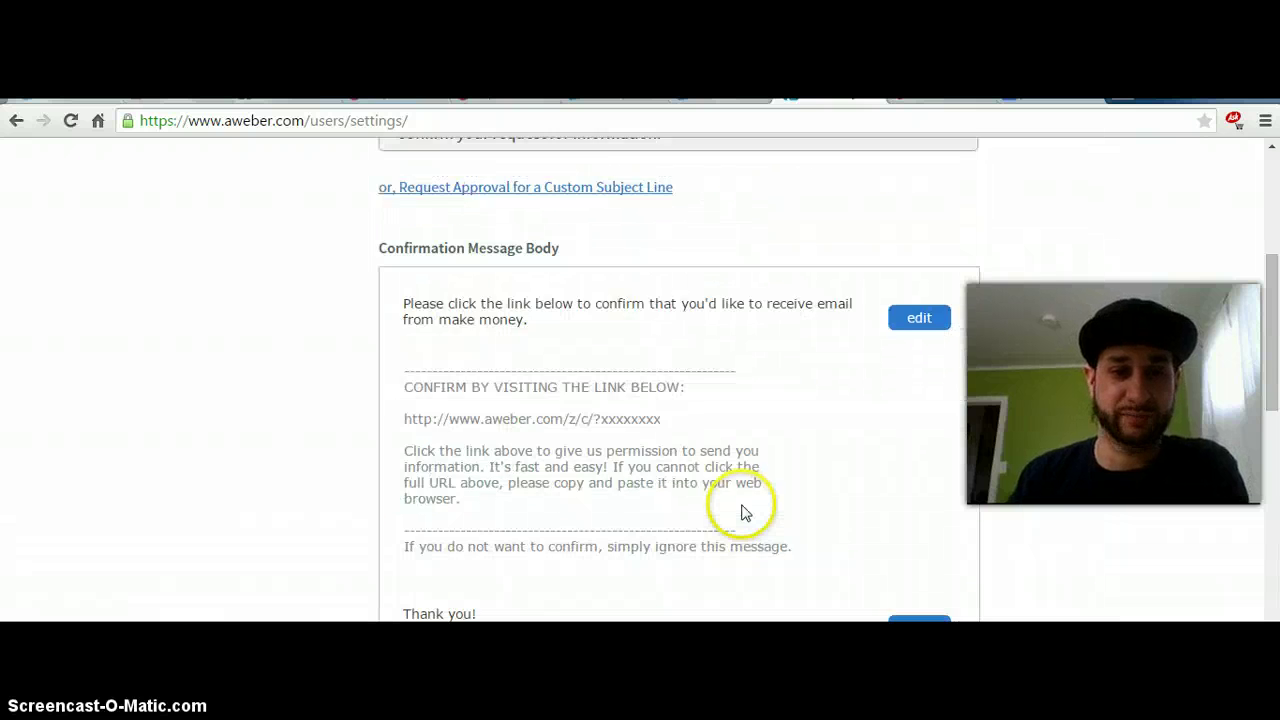
scroll(740, 514, down, 16)
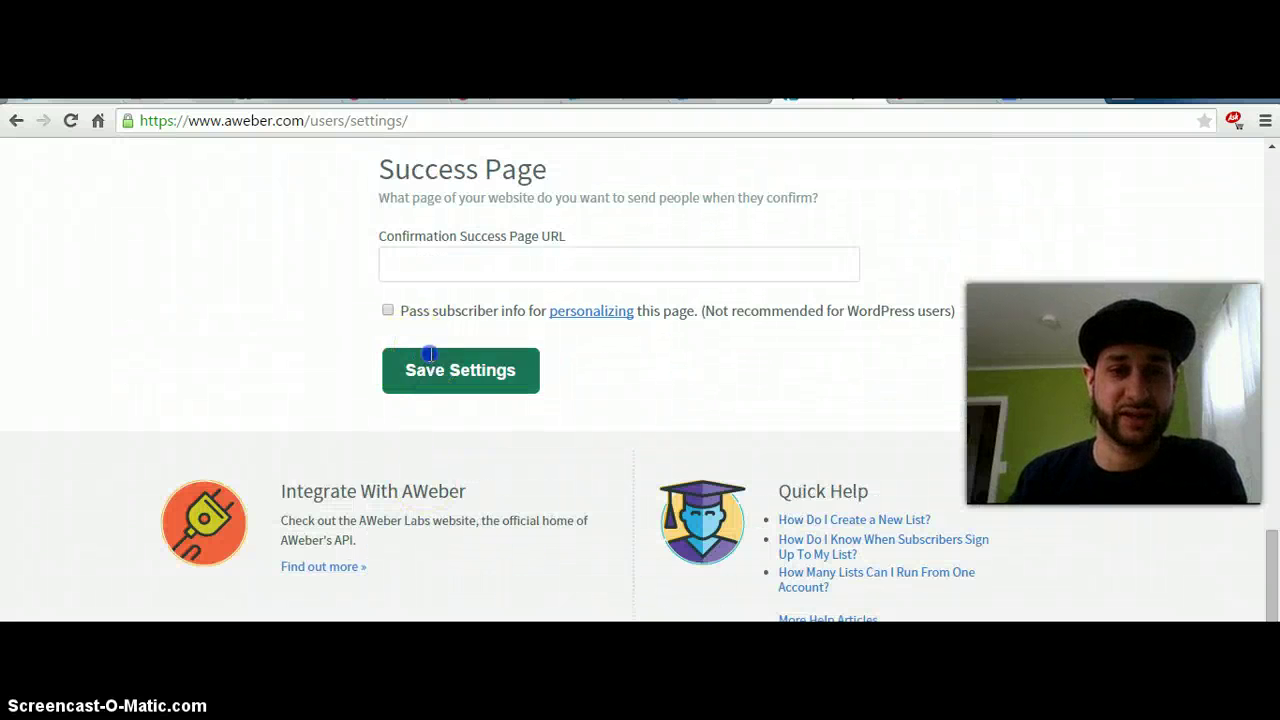
scroll(480, 335, up, 18)
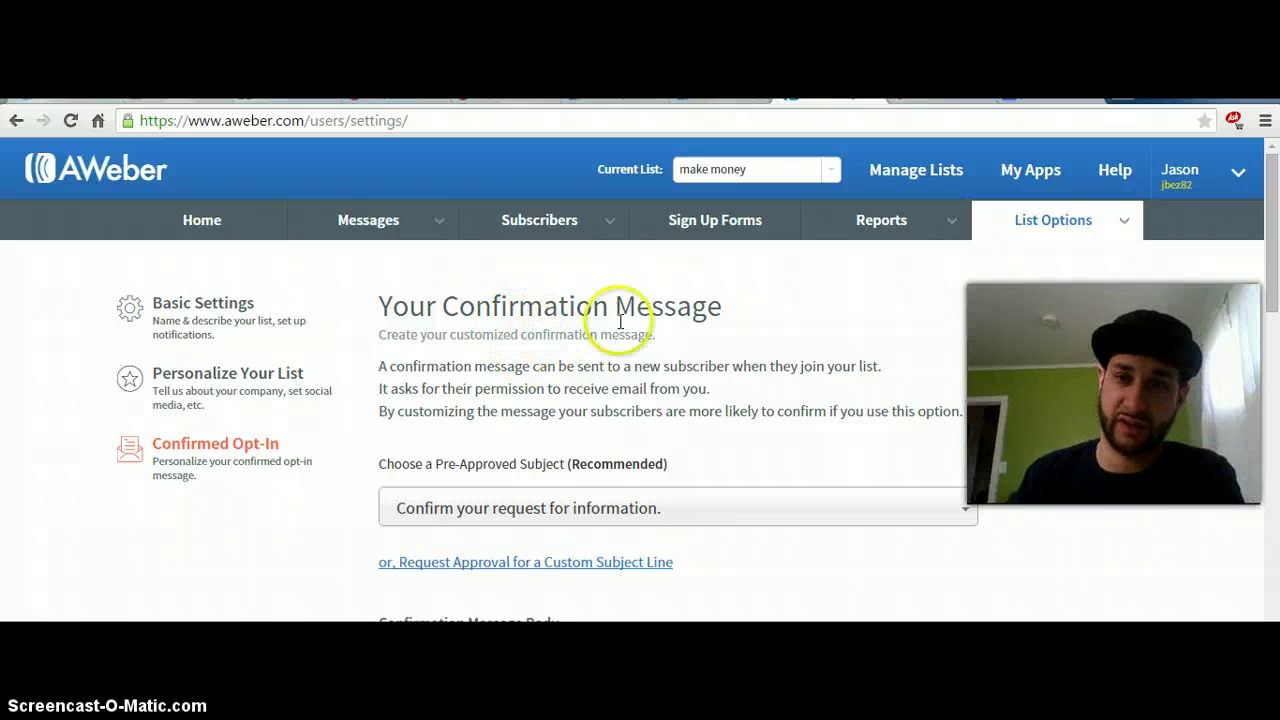
- From the Sign Up Forms page, begin creating the make money list's first form
mouse_move(1035, 245)
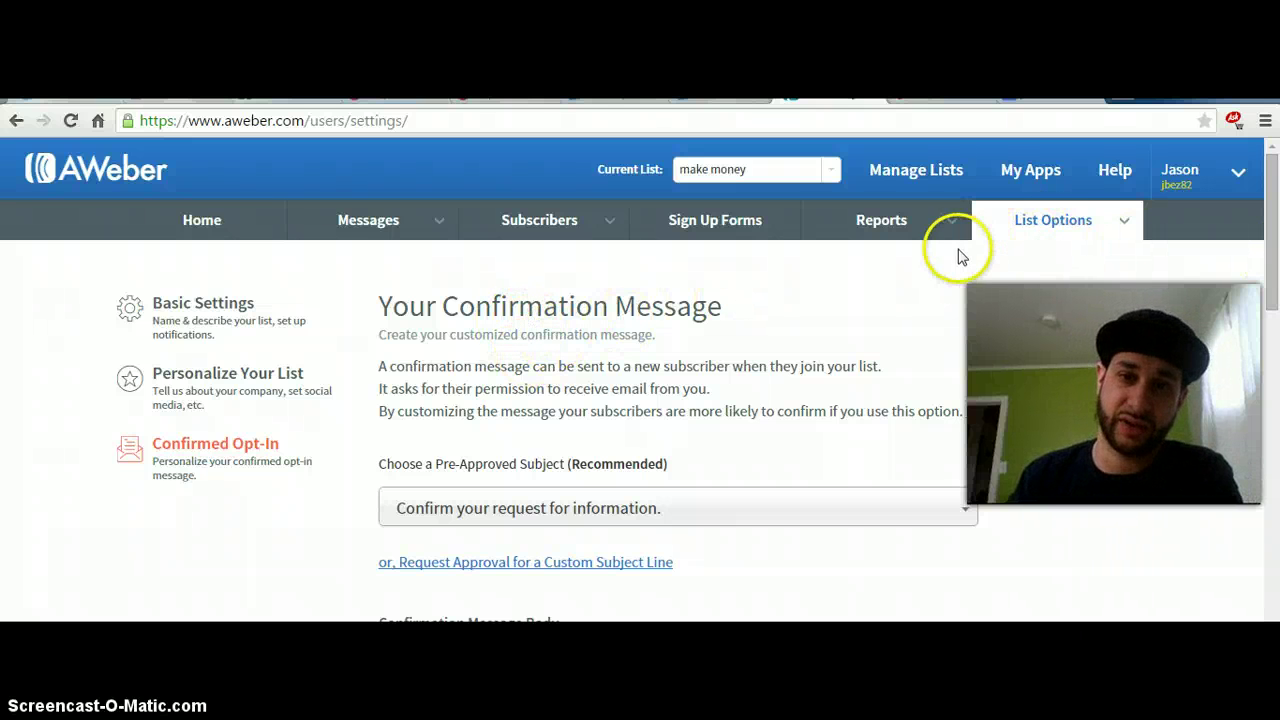
click(760, 232)
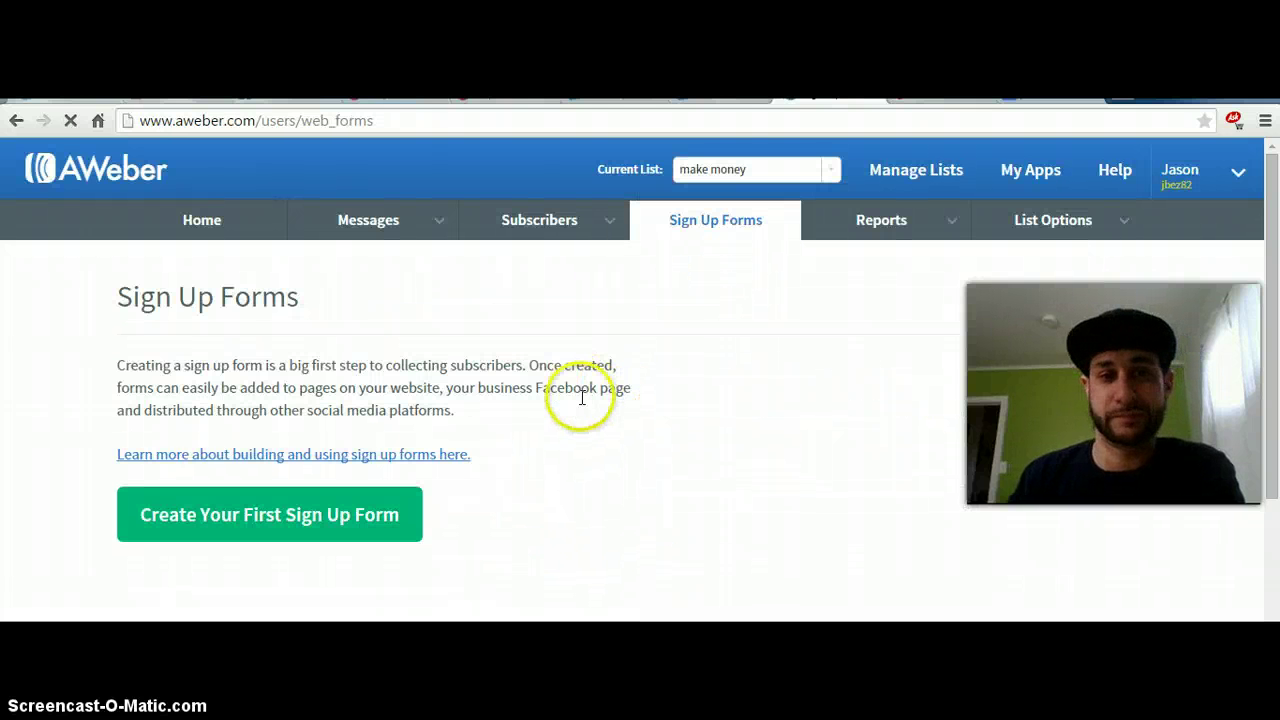
click(378, 541)
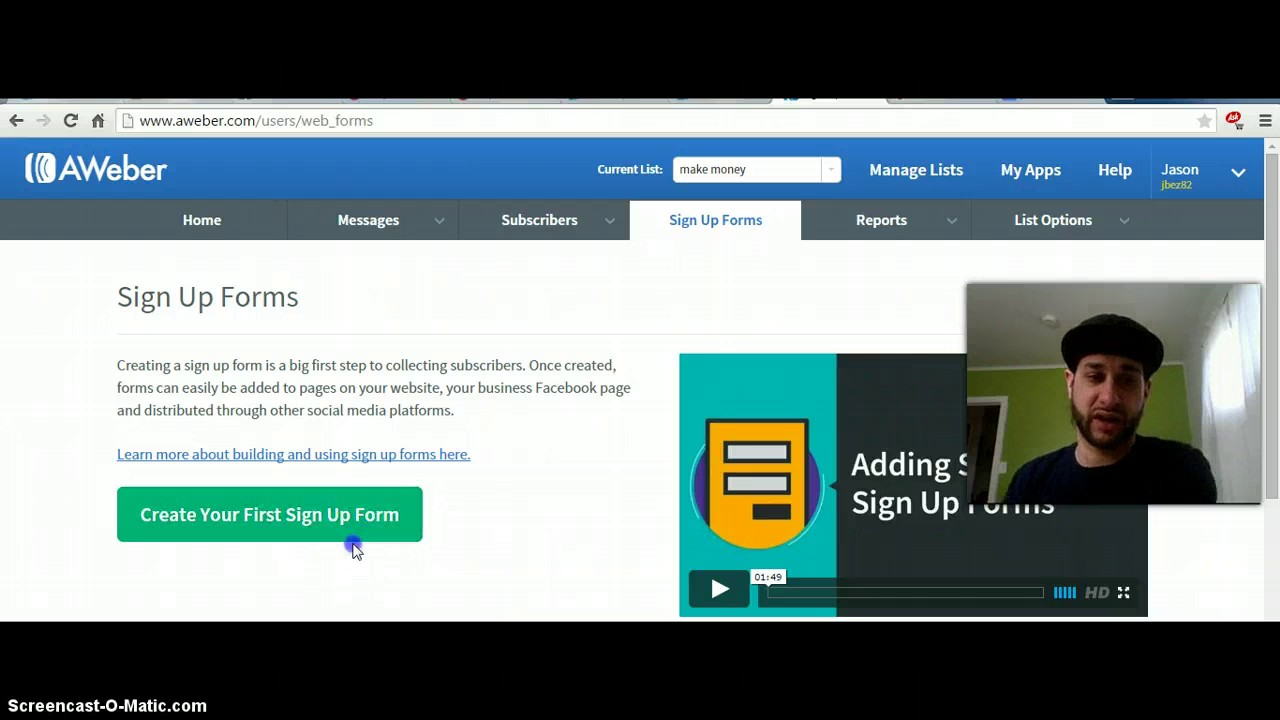
click(296, 536)
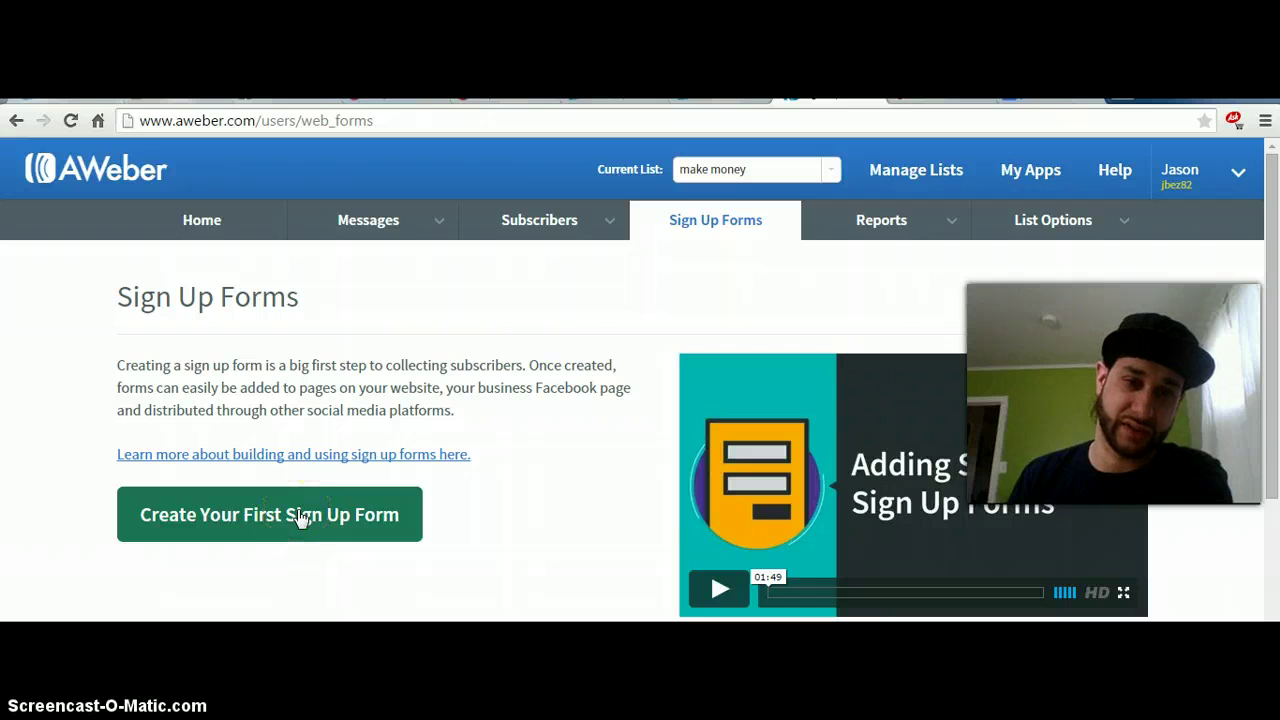
click(300, 514)
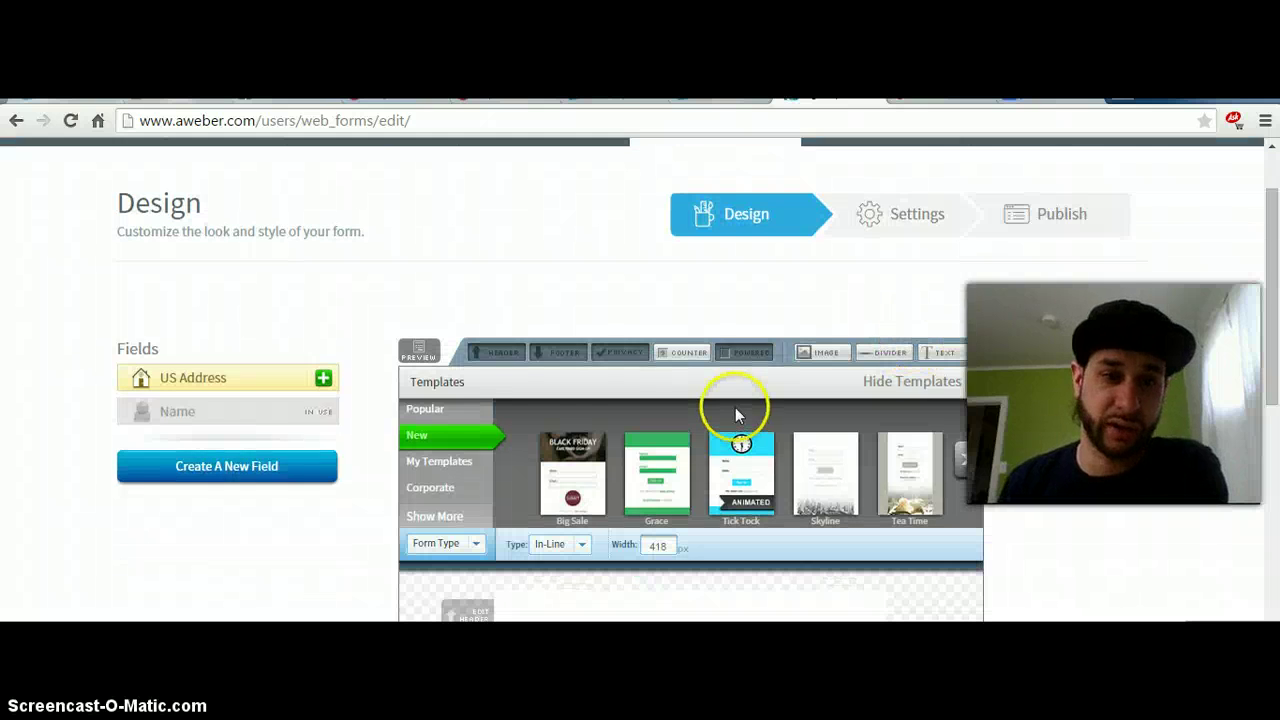
- Browse the template categories and show the Money category's templates
scroll(734, 408, down, 3)
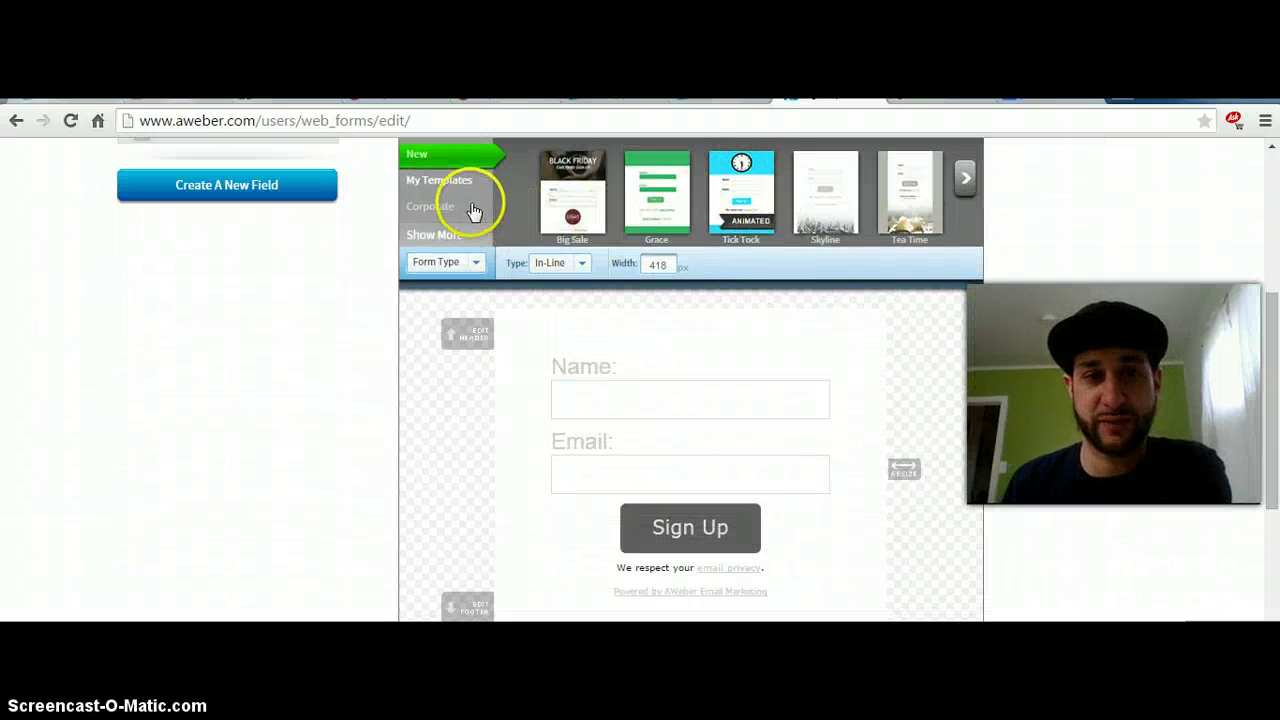
click(466, 206)
click(464, 240)
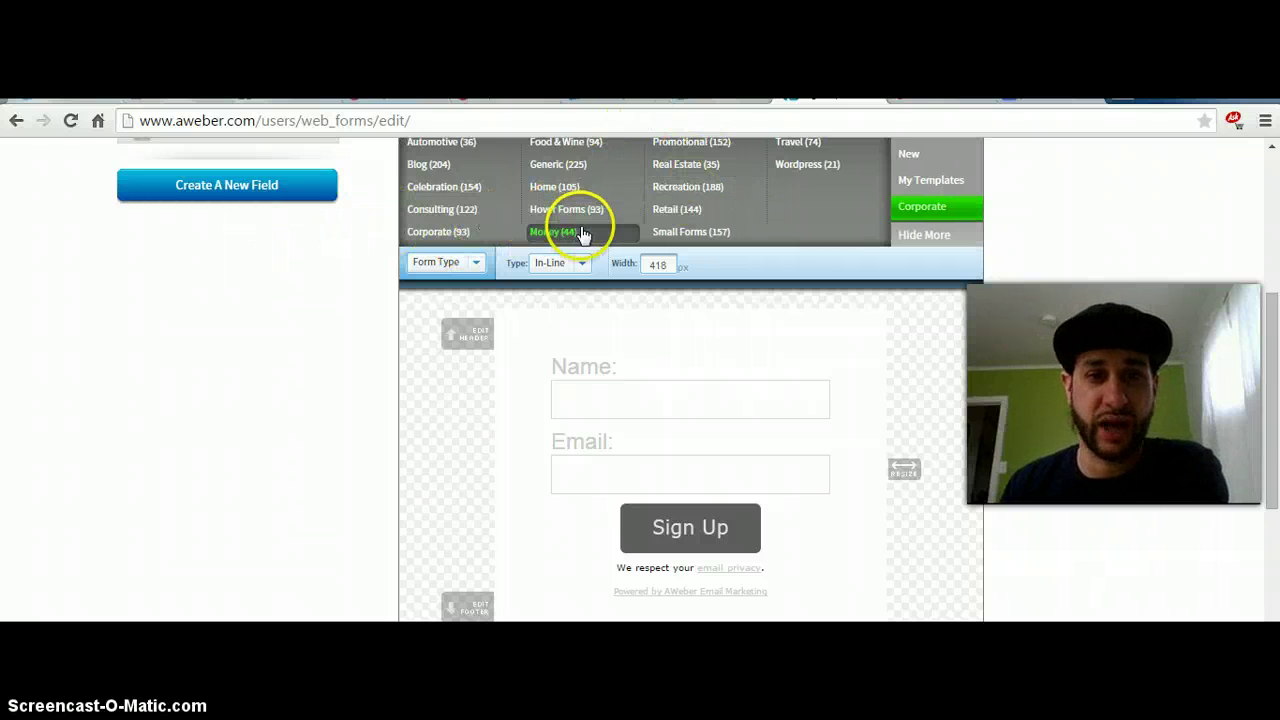
scroll(552, 228, up, 1)
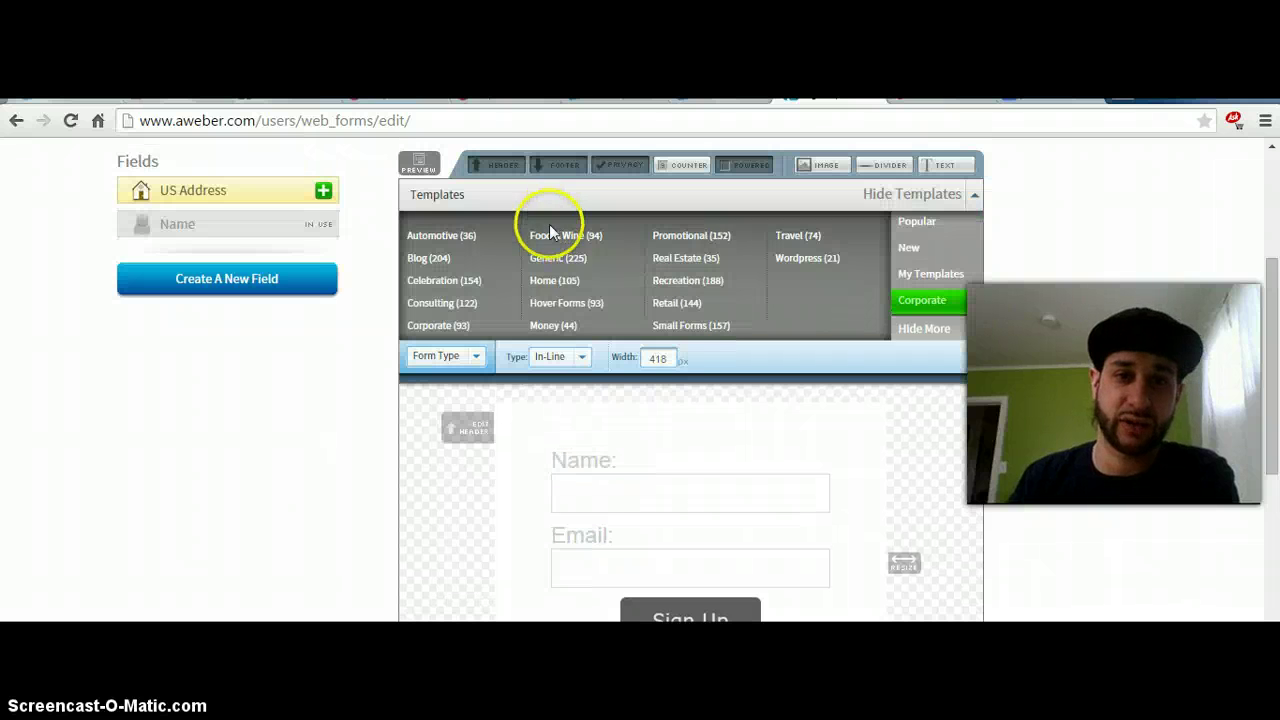
click(550, 262)
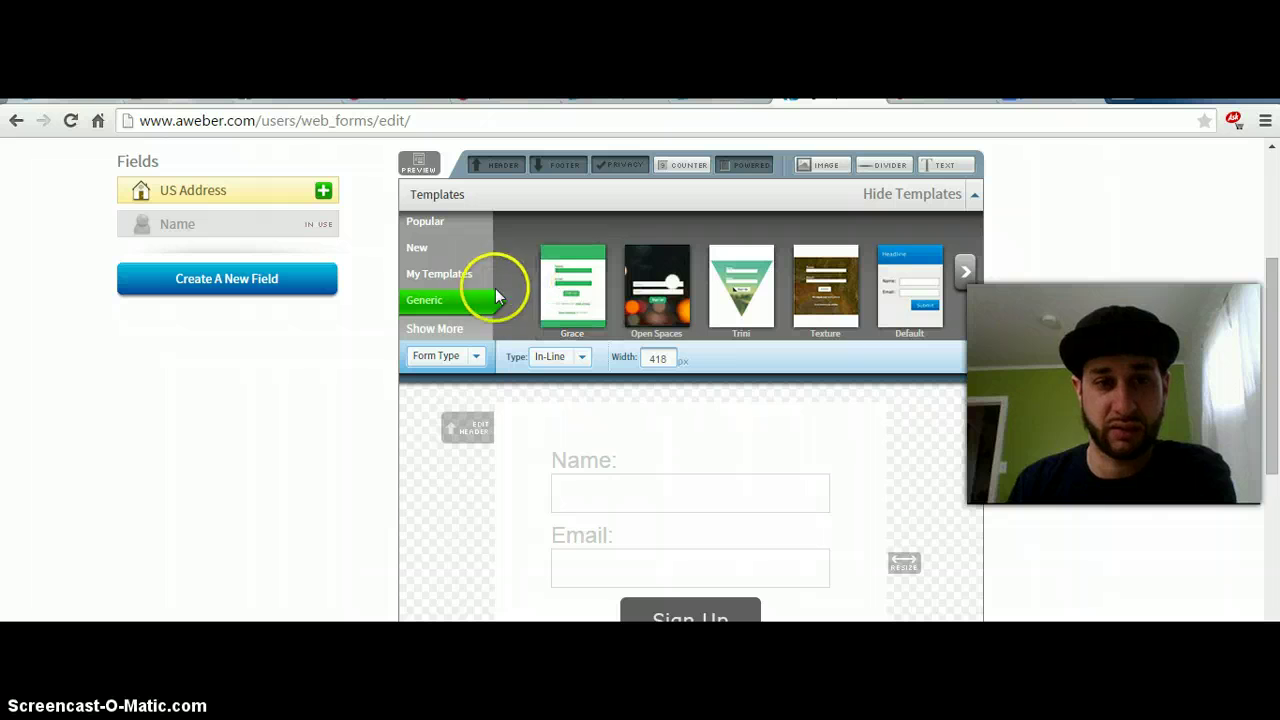
click(443, 330)
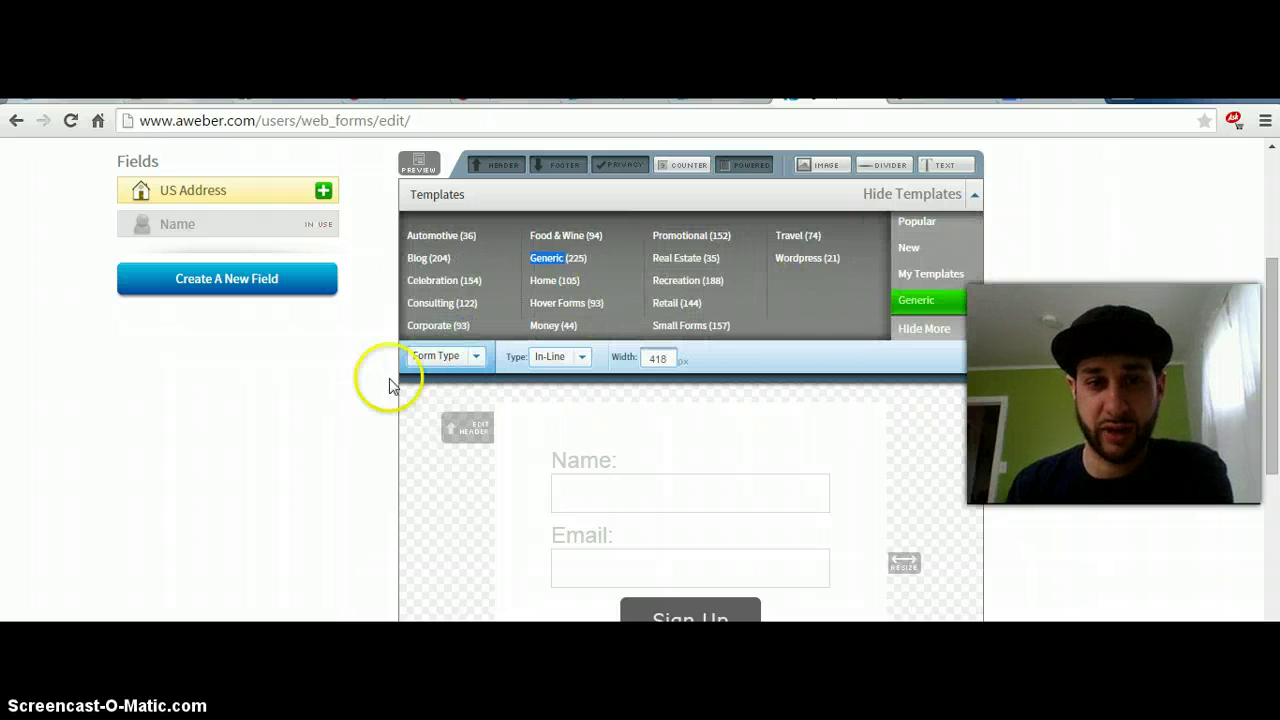
click(545, 328)
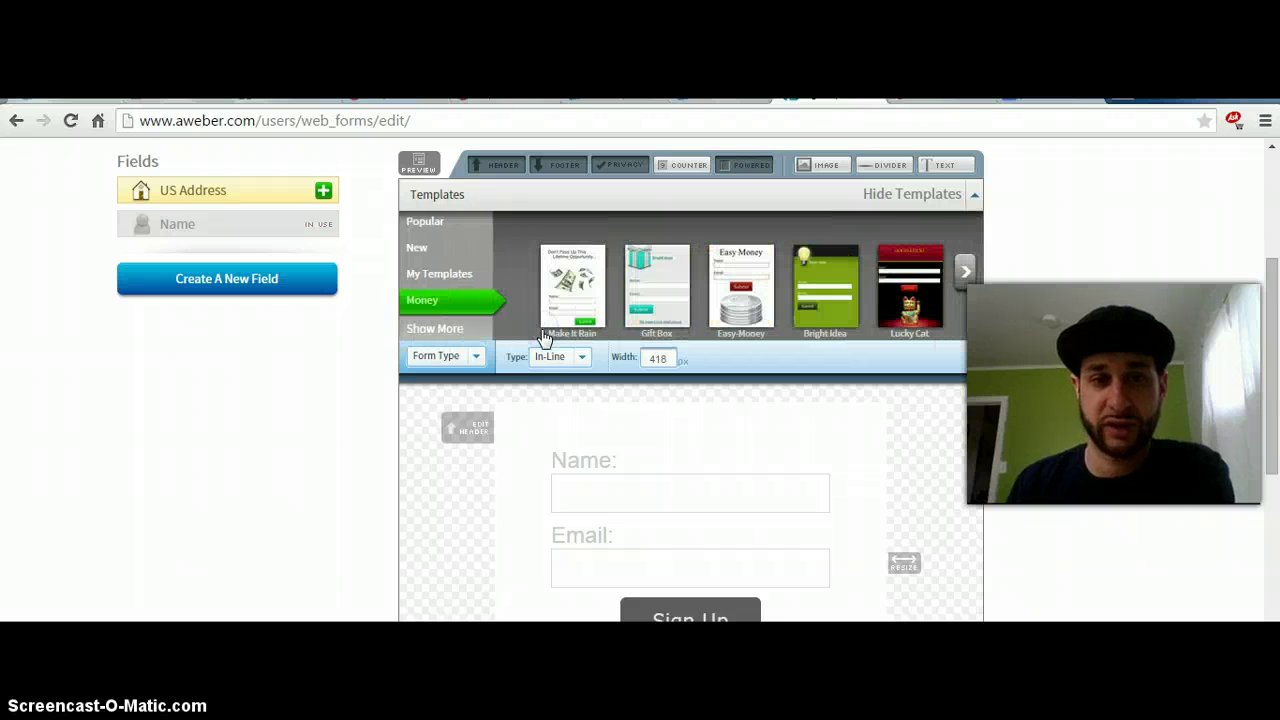
click(566, 268)
- Apply the Make It Rain template and widen the form to 331 px
click(388, 565)
scroll(735, 518, down, 1)
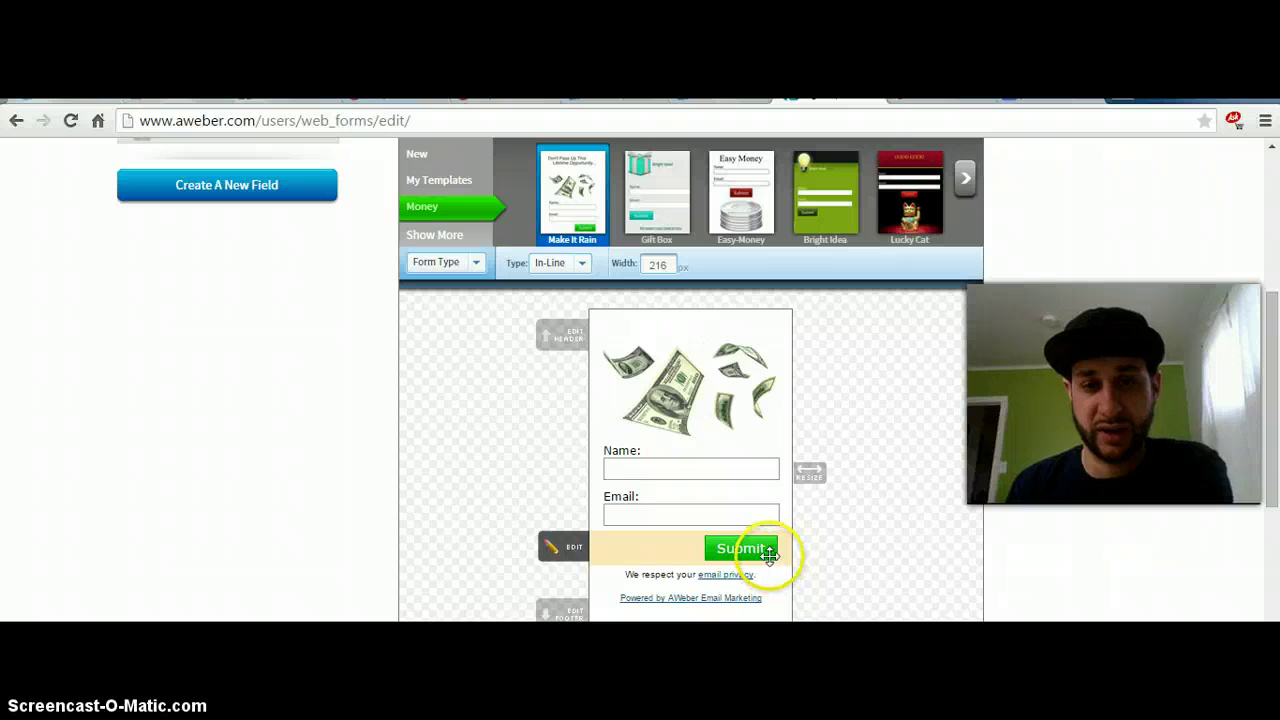
drag(808, 466, 910, 492)
scroll(417, 549, down, 2)
scroll(417, 549, up, 3)
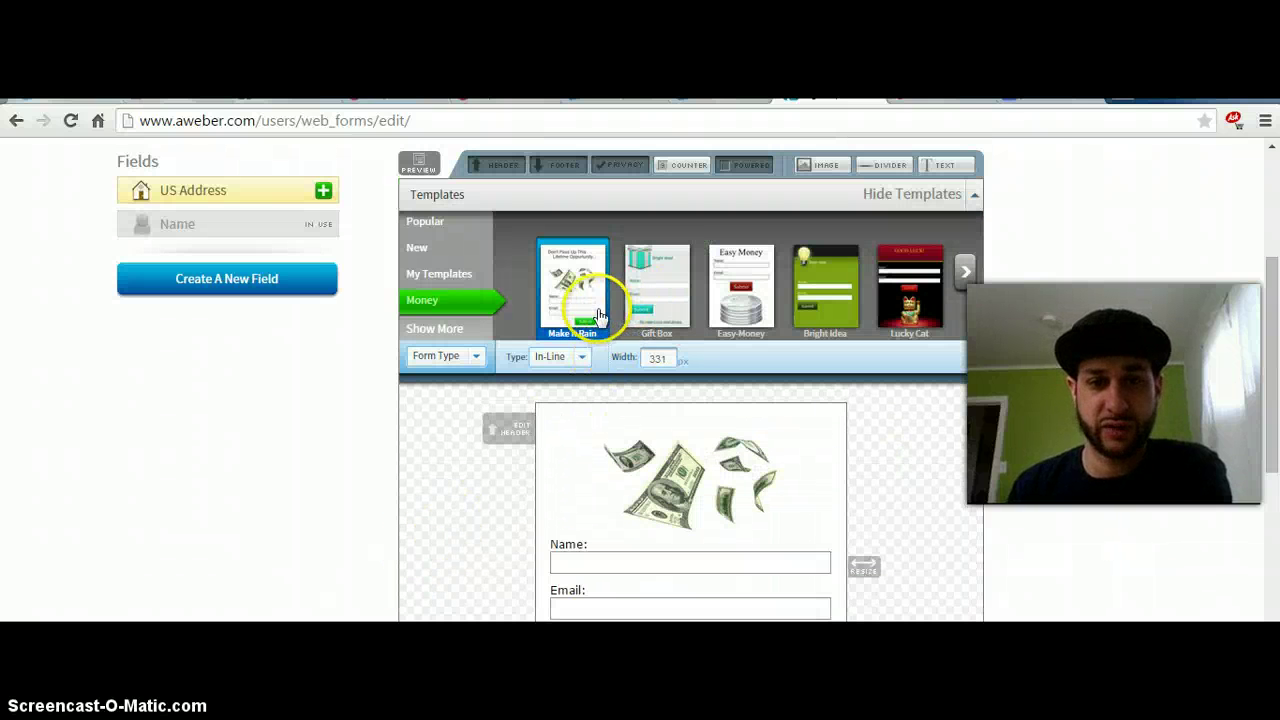
- Compare Make It Rain's Money Bottom and Money Top layouts, then load Money Middle
right_click(567, 315)
click(567, 315)
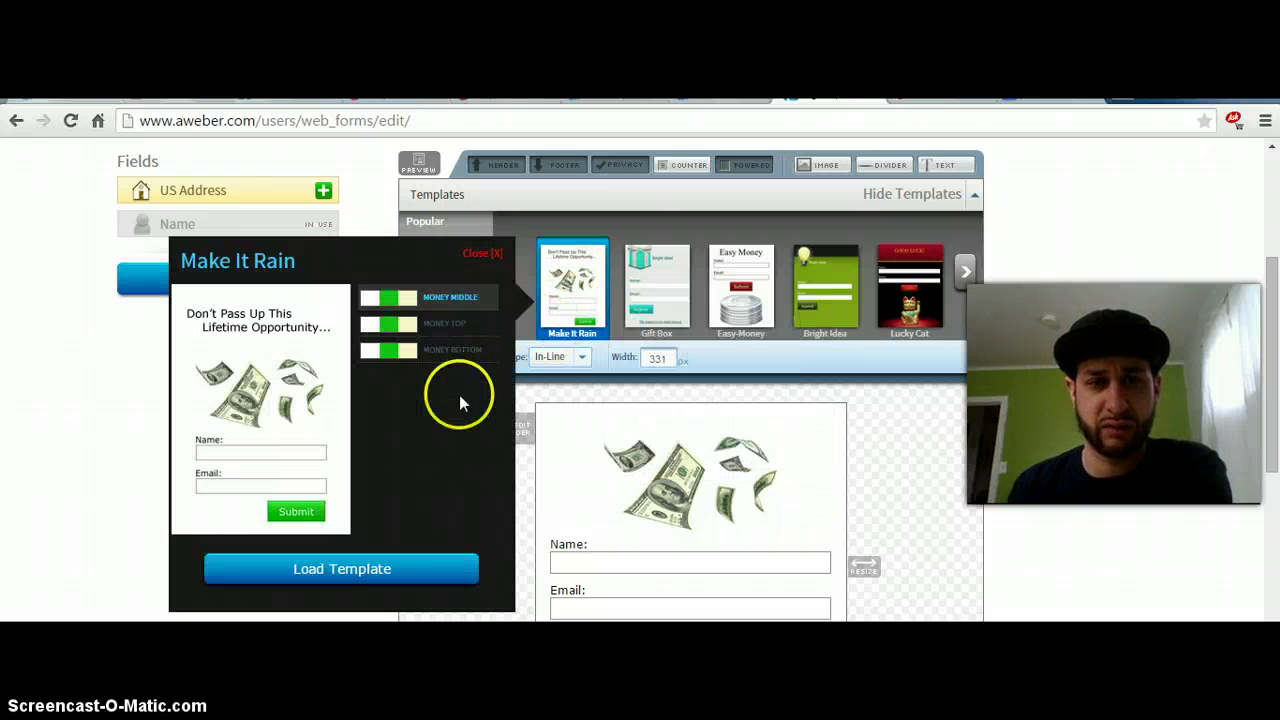
click(460, 349)
click(452, 340)
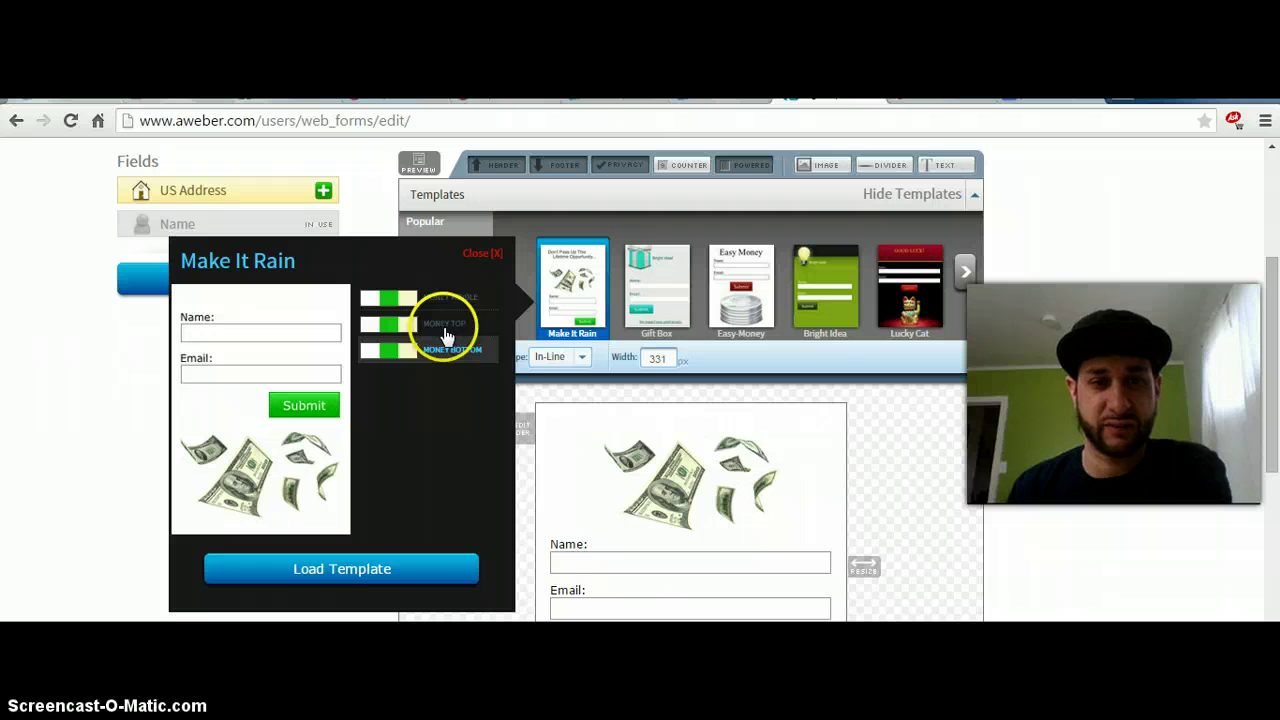
click(466, 348)
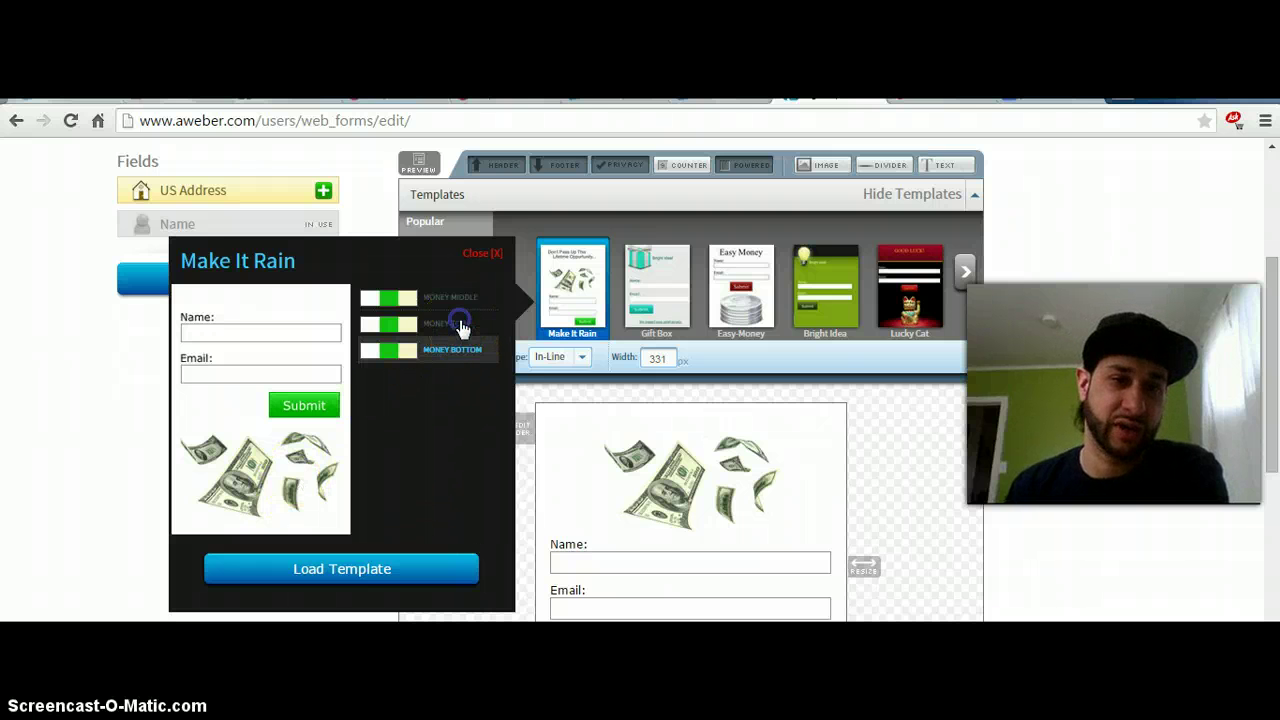
click(457, 323)
click(463, 300)
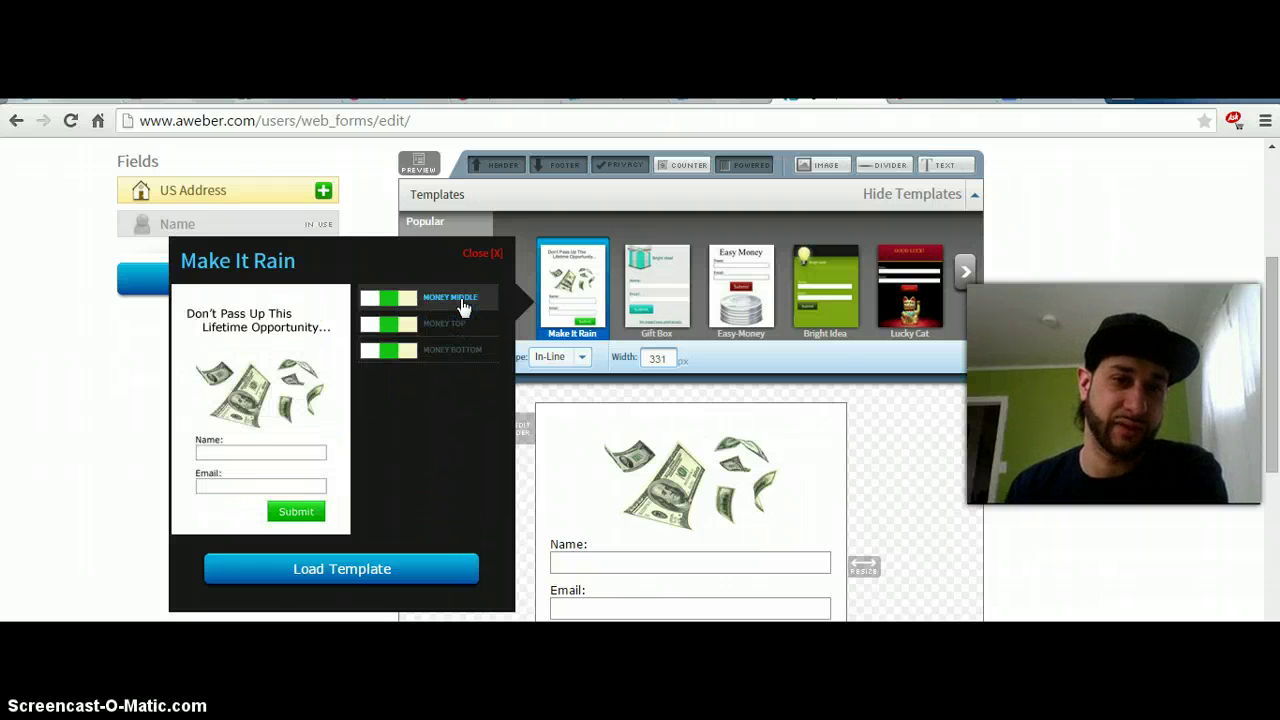
click(455, 302)
click(432, 495)
click(449, 565)
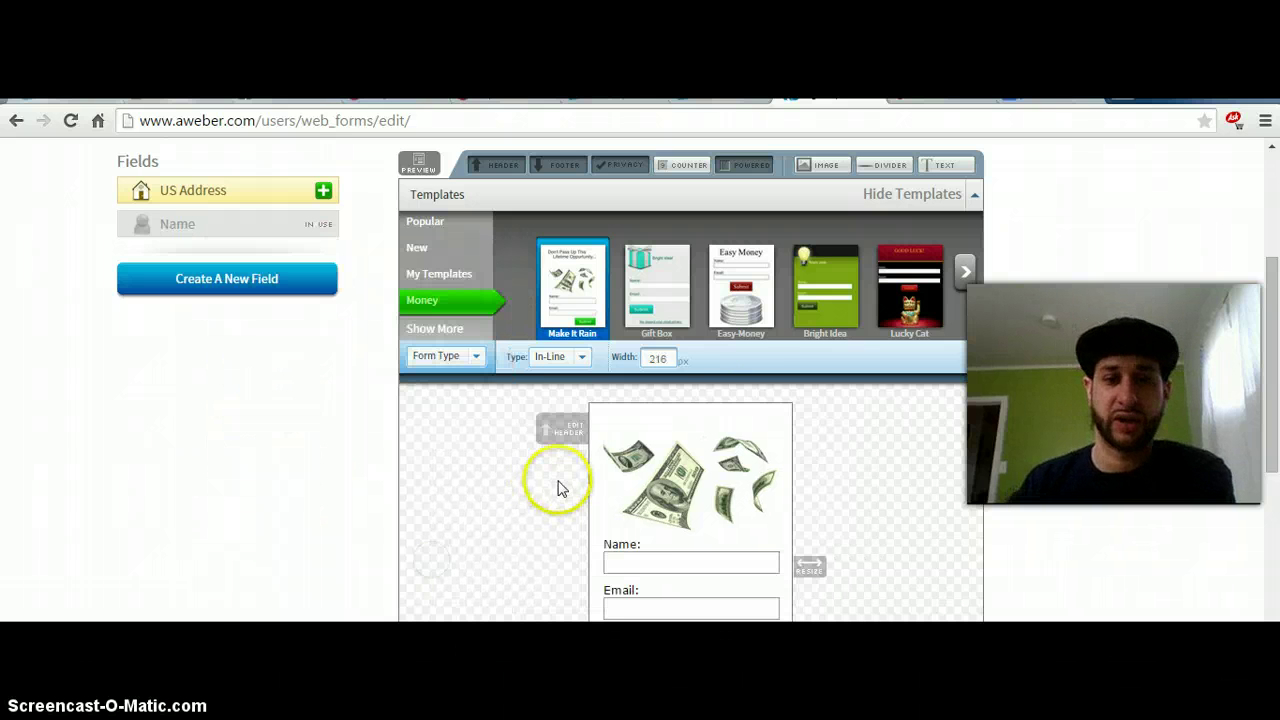
- Type 'Financial' as the sign-up form's header text above the 'Make It Rain' money image
click(560, 430)
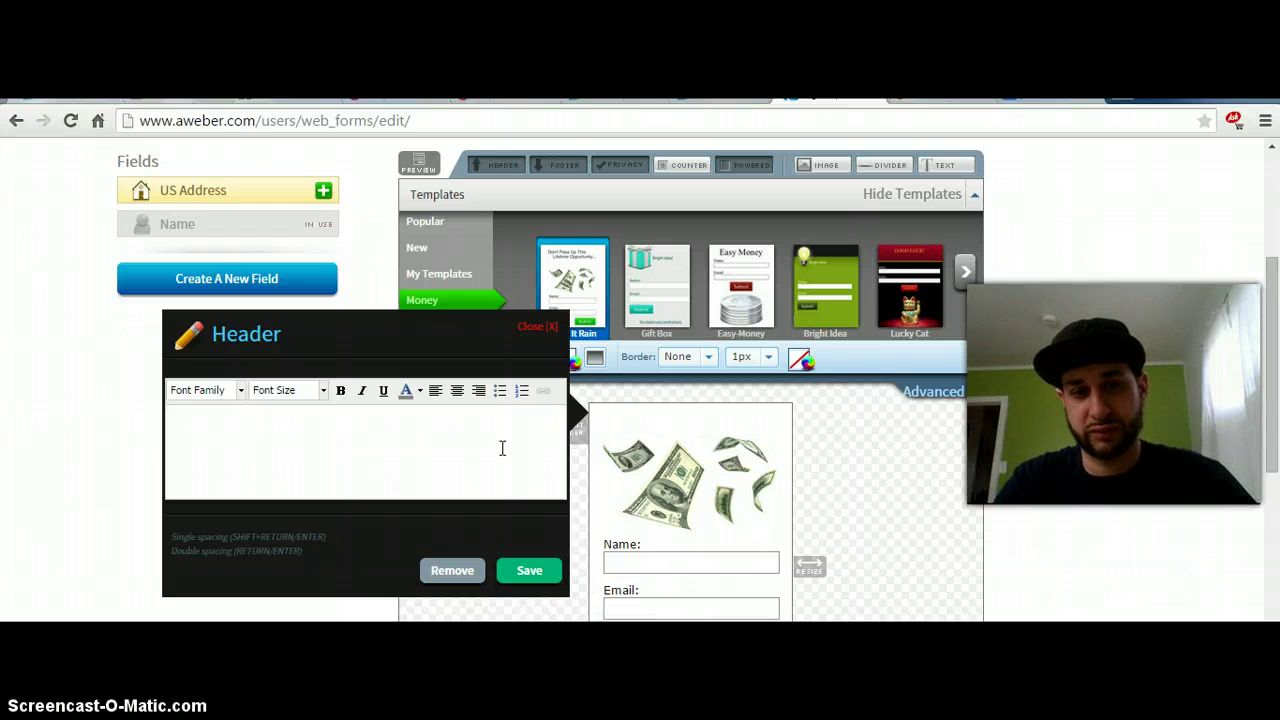
text(Finacni)
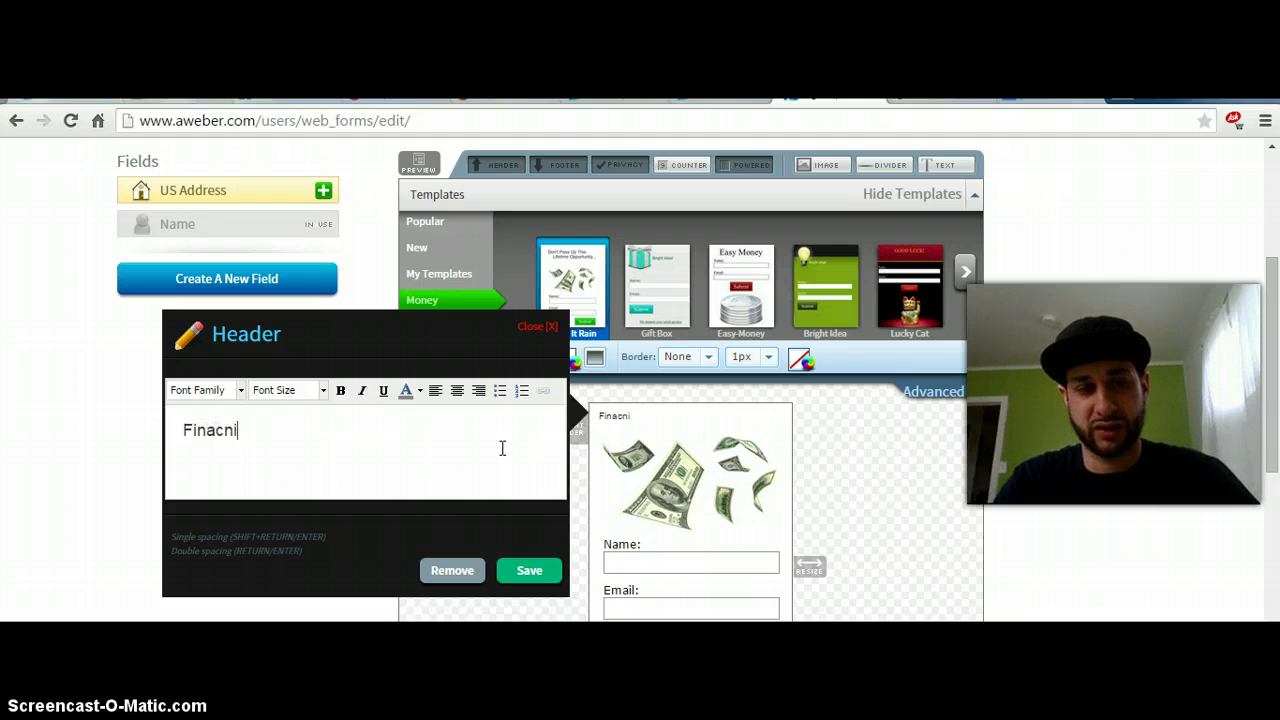
key(BackSpace)
key(BackSpace)
text(ncial)
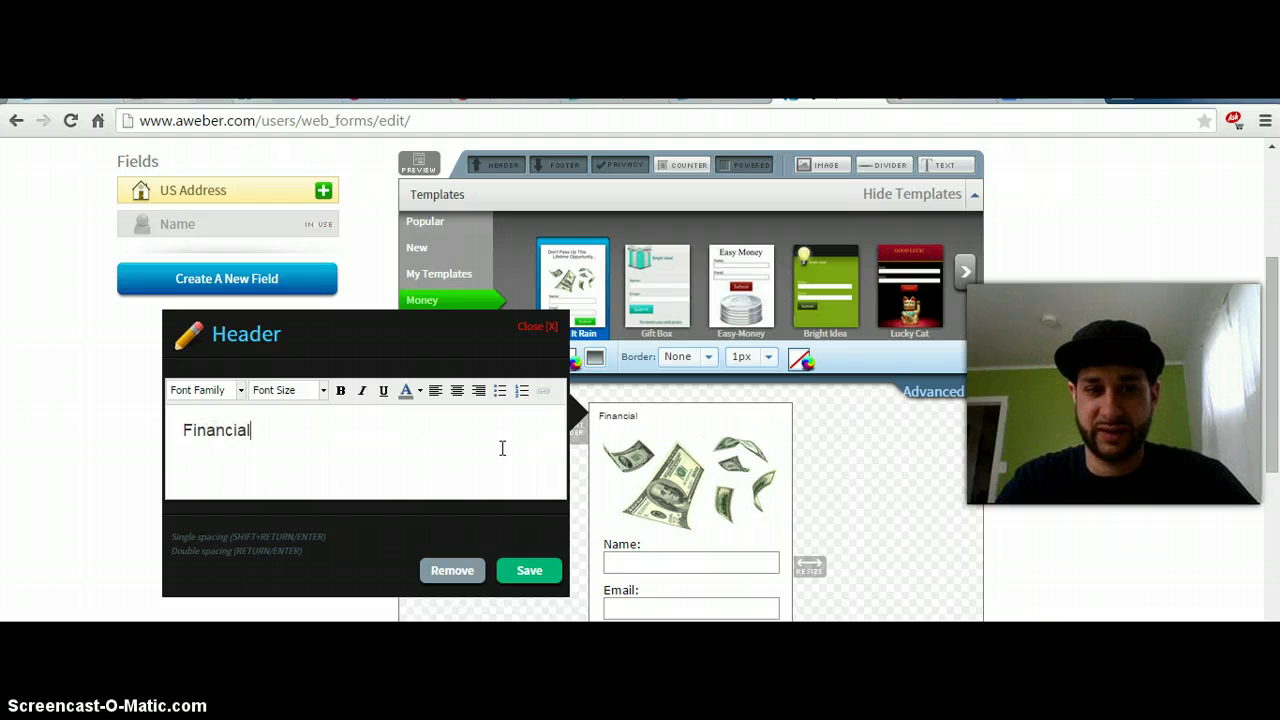
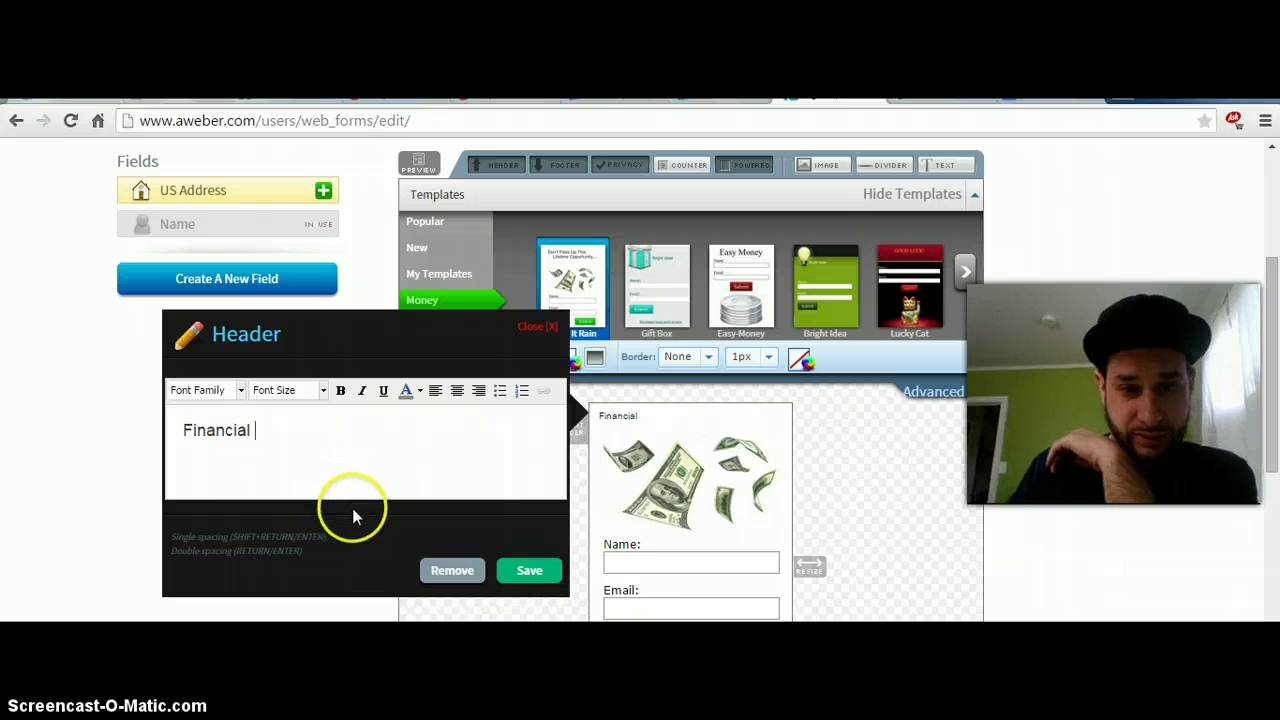
- Type the header 'Financial Freedom awaits', centre and save it, then reopen it to fix 'awaits'
text(Fre)
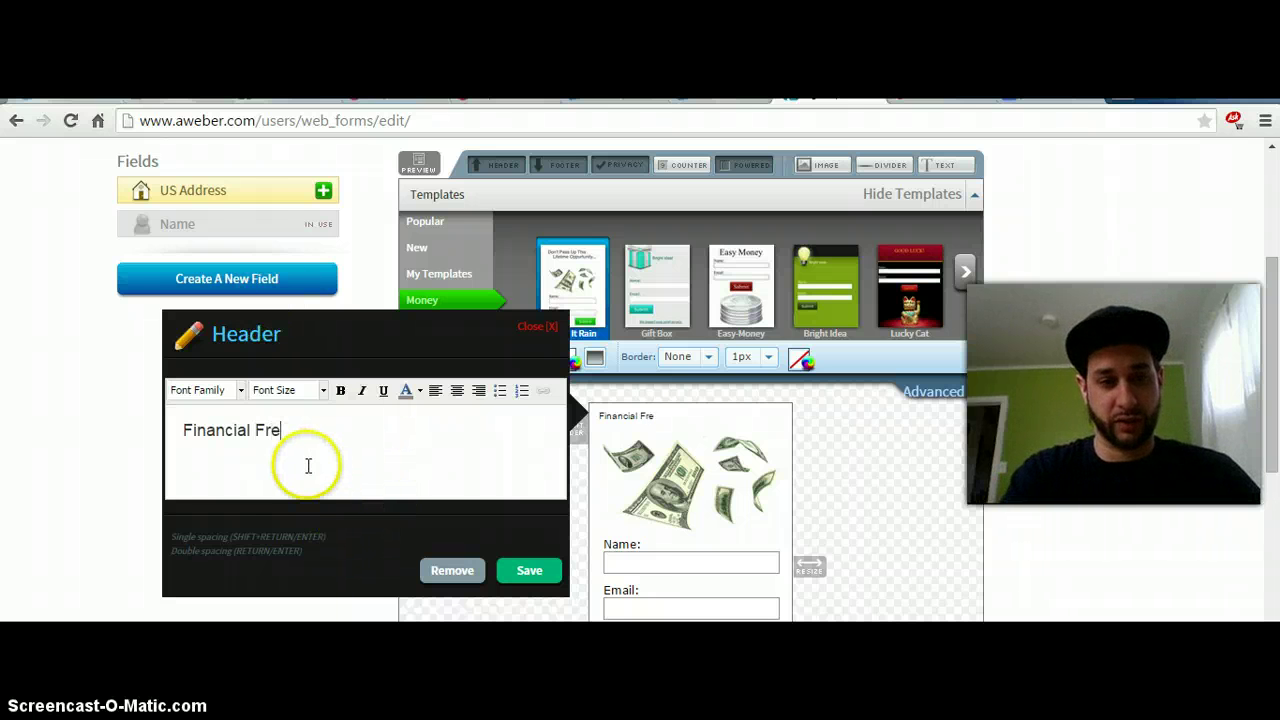
text(edom awaits)
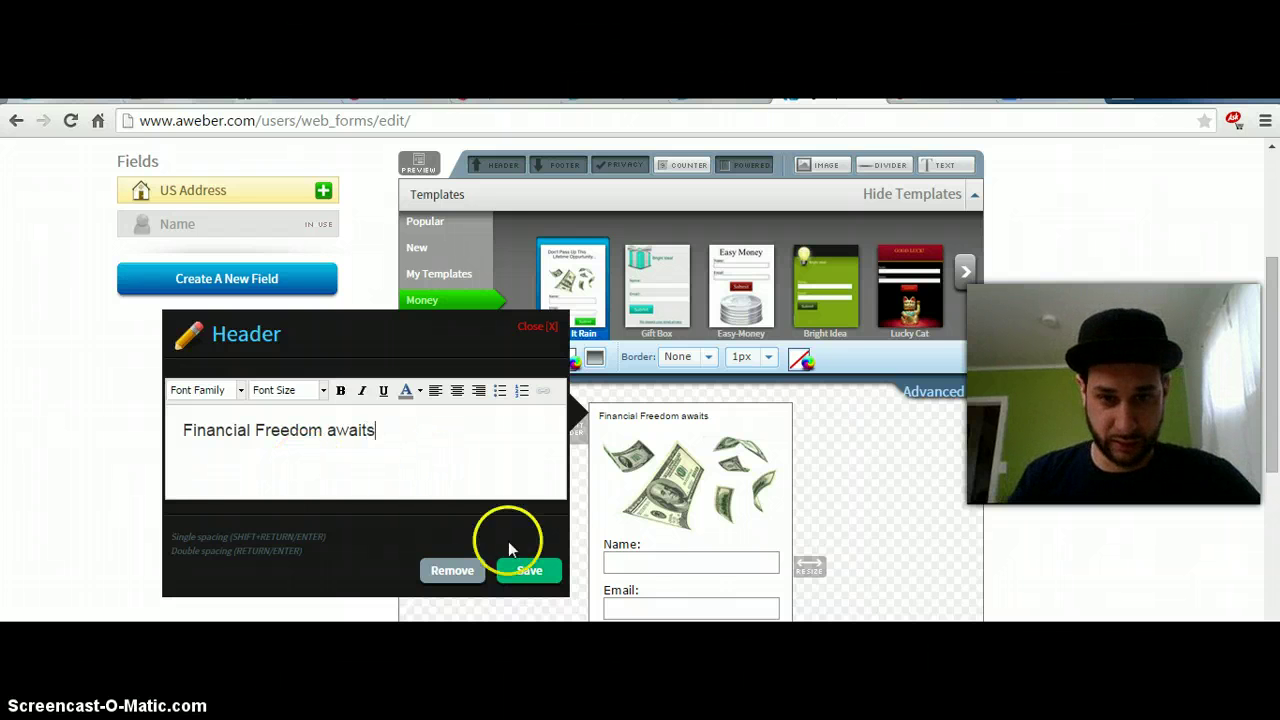
click(458, 391)
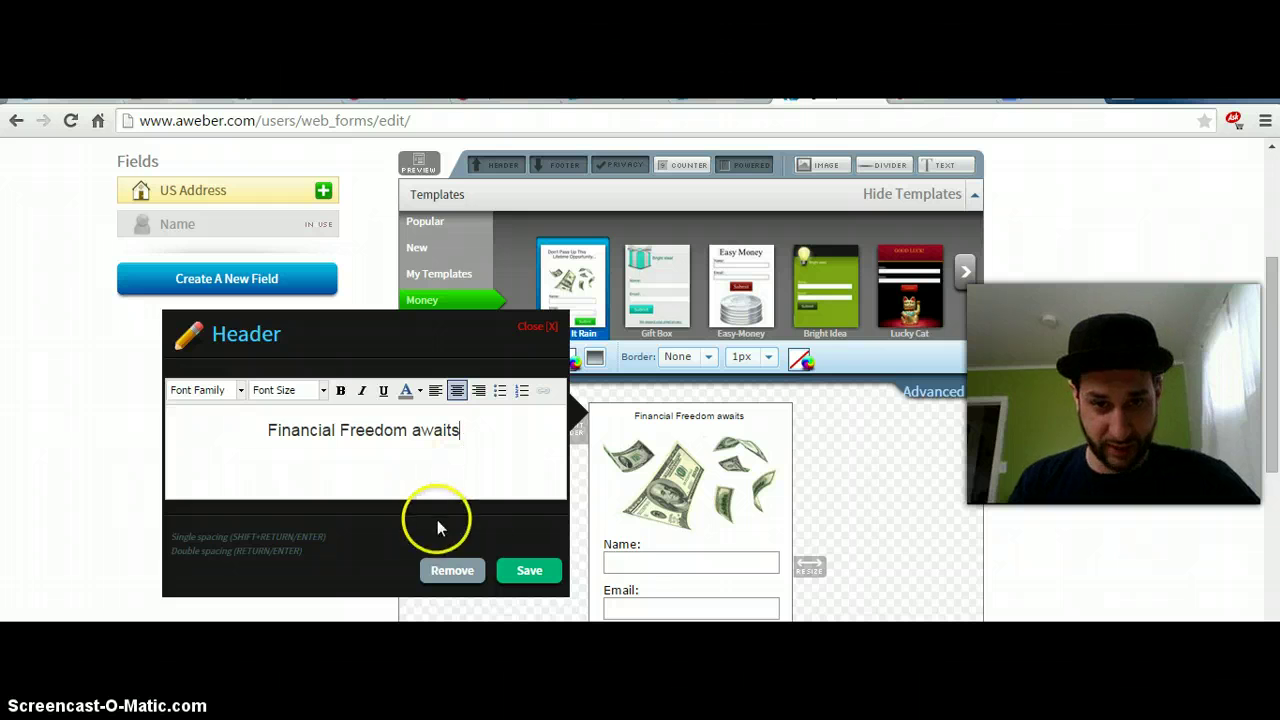
click(527, 572)
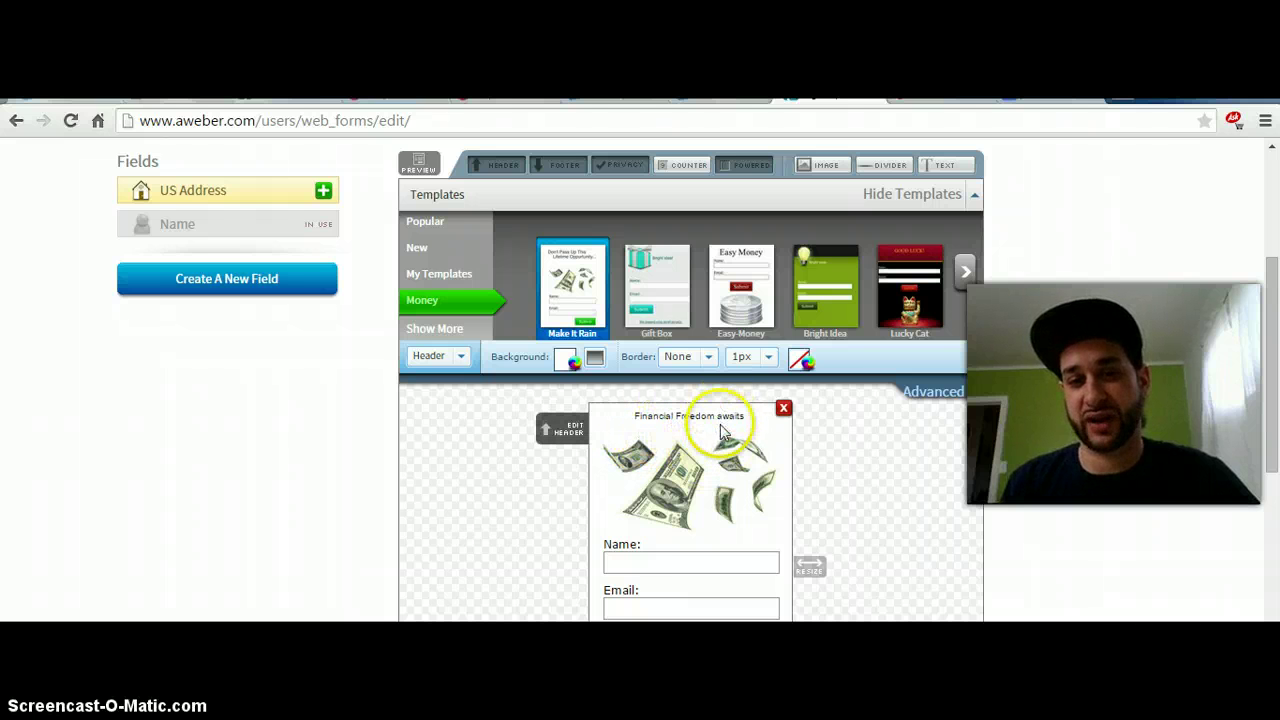
click(660, 418)
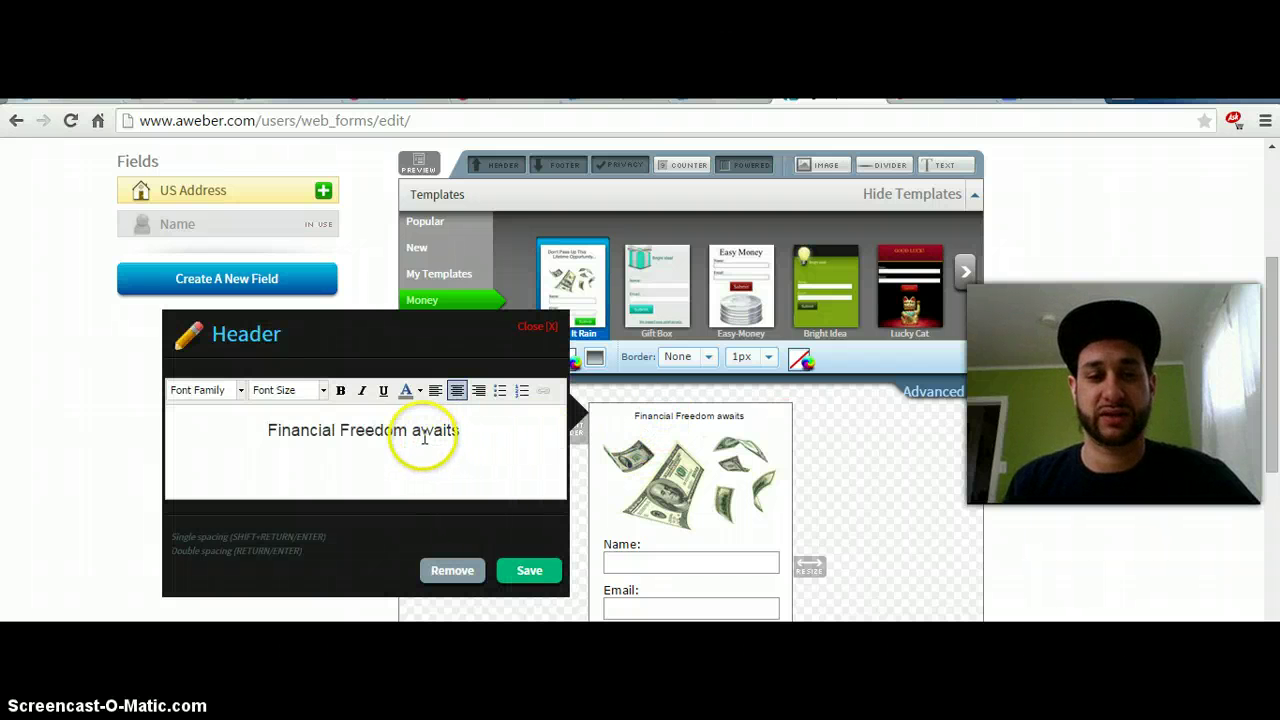
key(BackSpace)
- Save the header with capitalised 'Awaits' and centre the form's button
text(A)
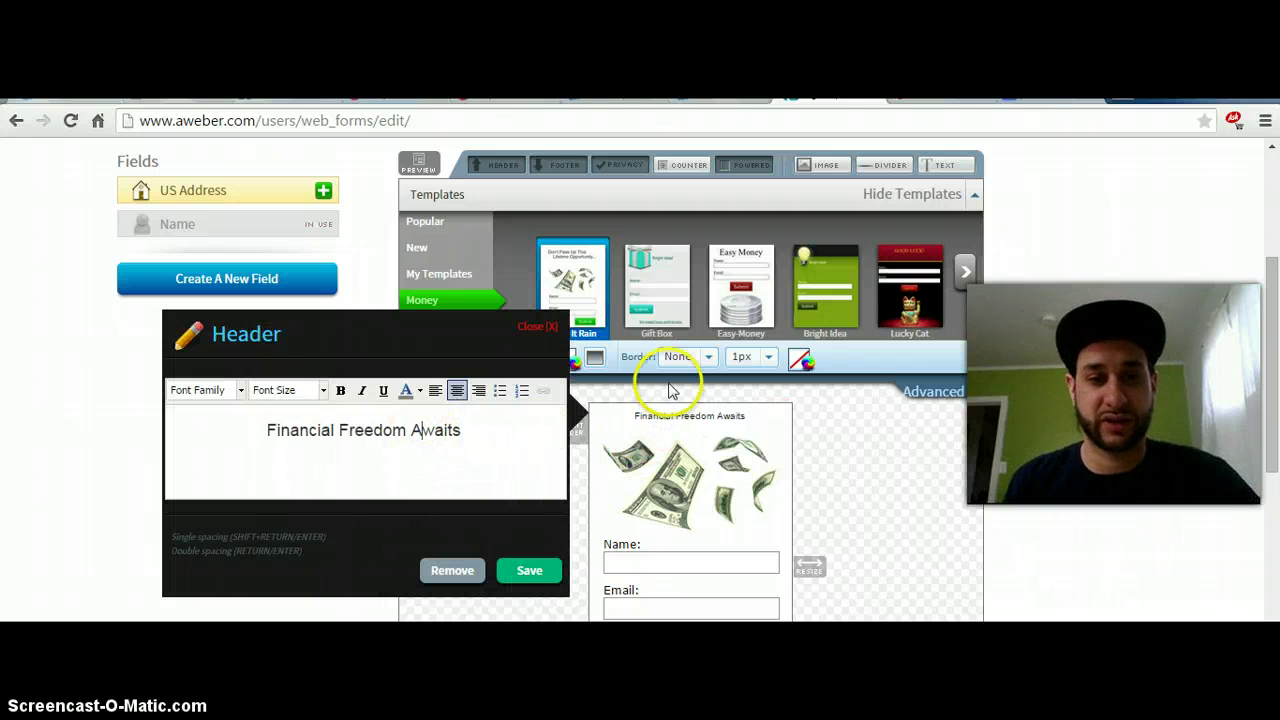
click(526, 568)
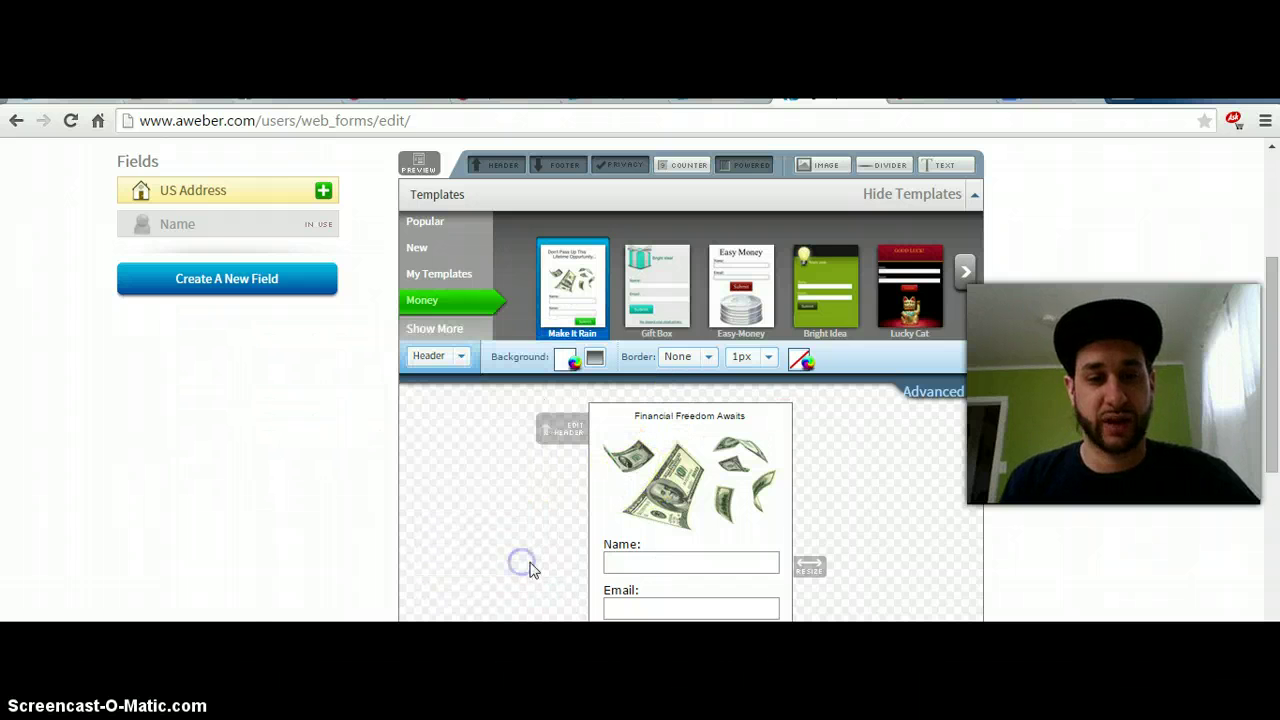
scroll(866, 502, down, 1)
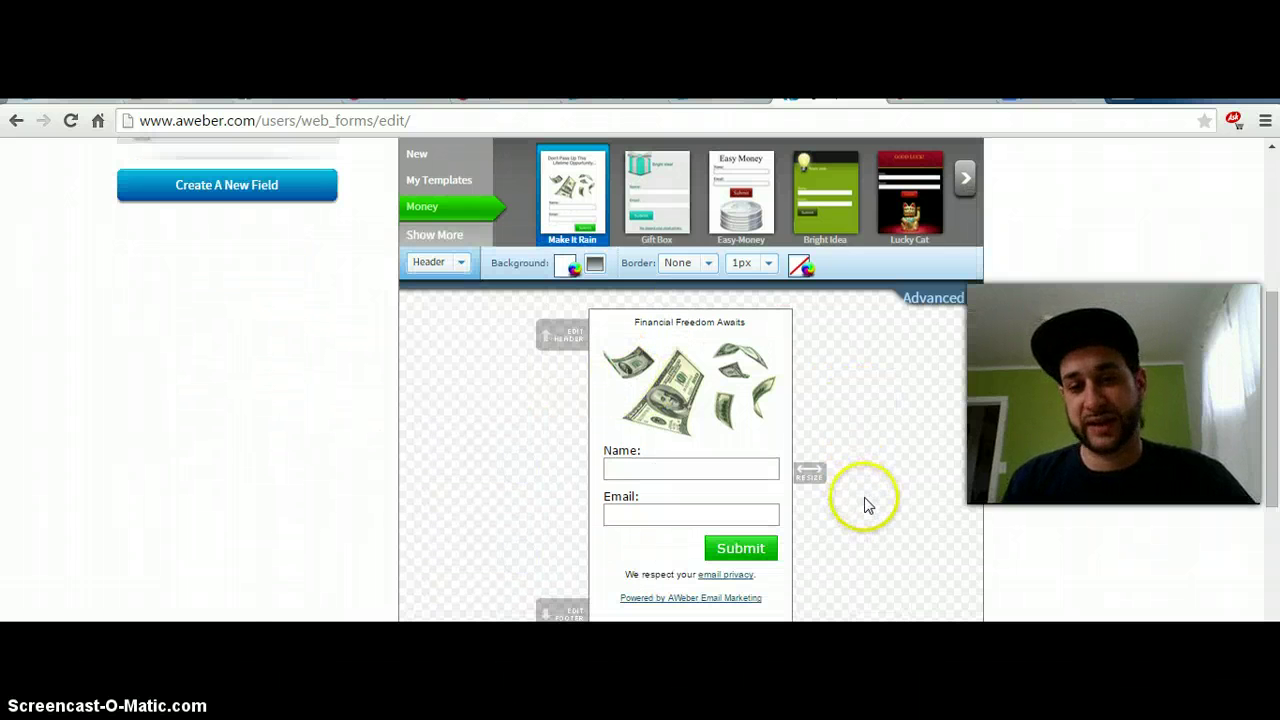
click(765, 550)
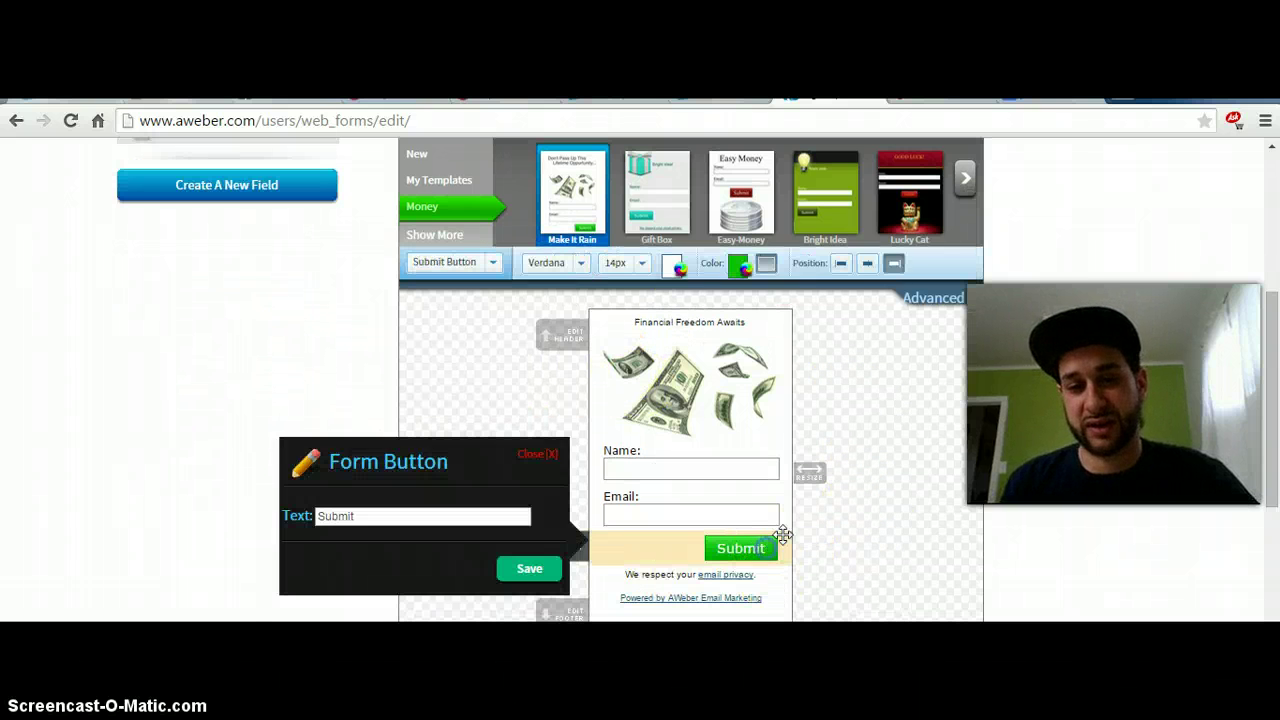
click(867, 263)
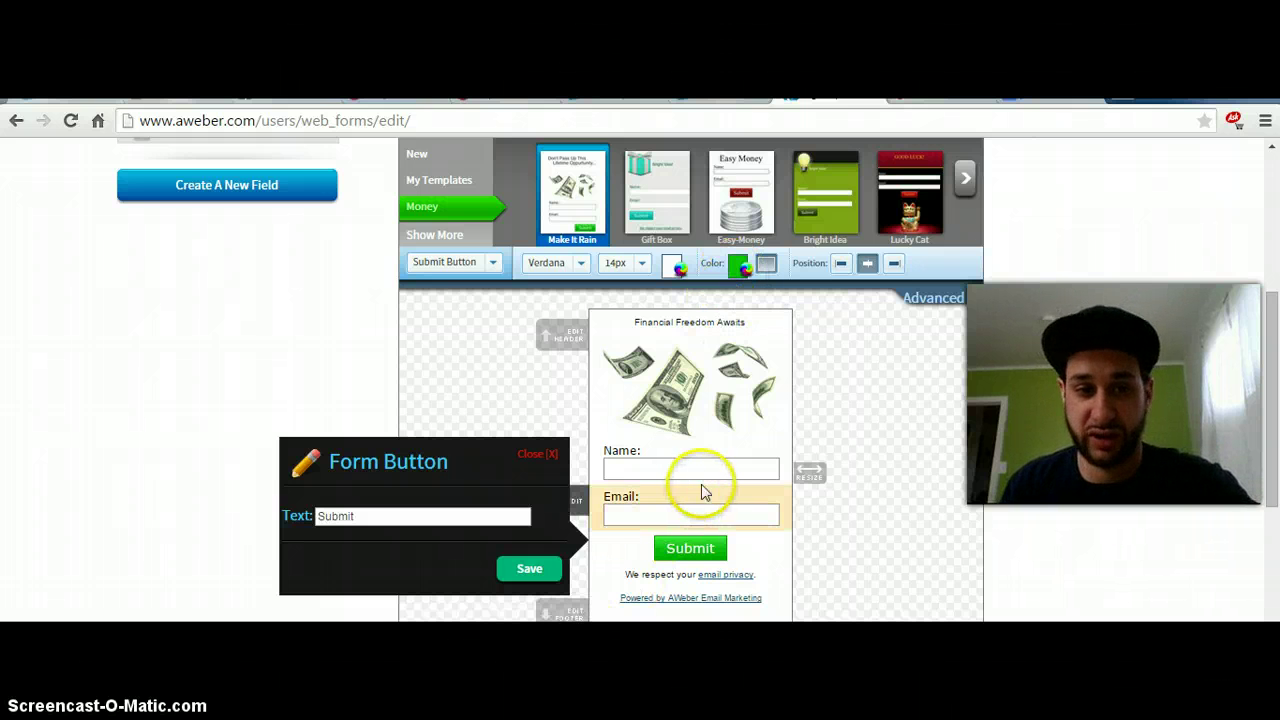
- Relabel the button 'GET INSTANT ACCESS >>' and drag the resize handle to widen the form
click(457, 516)
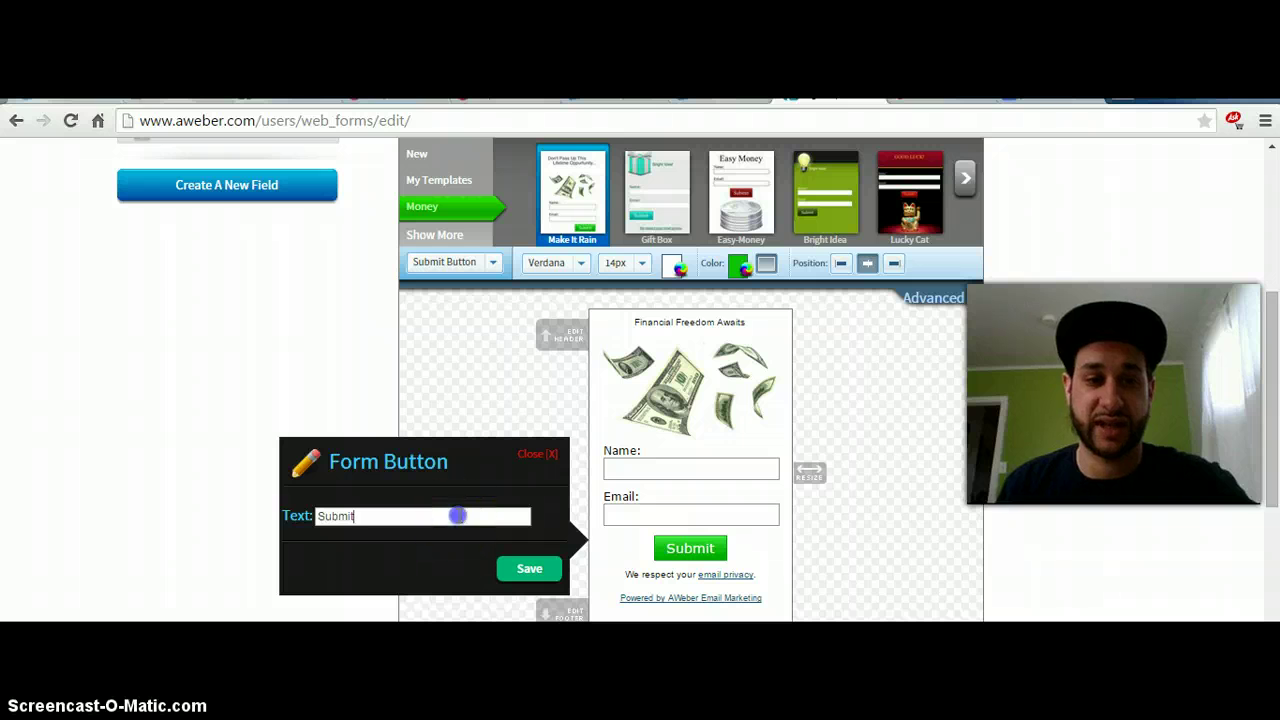
key(BackSpace)
key(BackSpace)
key(BackSpace)
key(BackSpace)
key(BackSpace)
key(BackSpace)
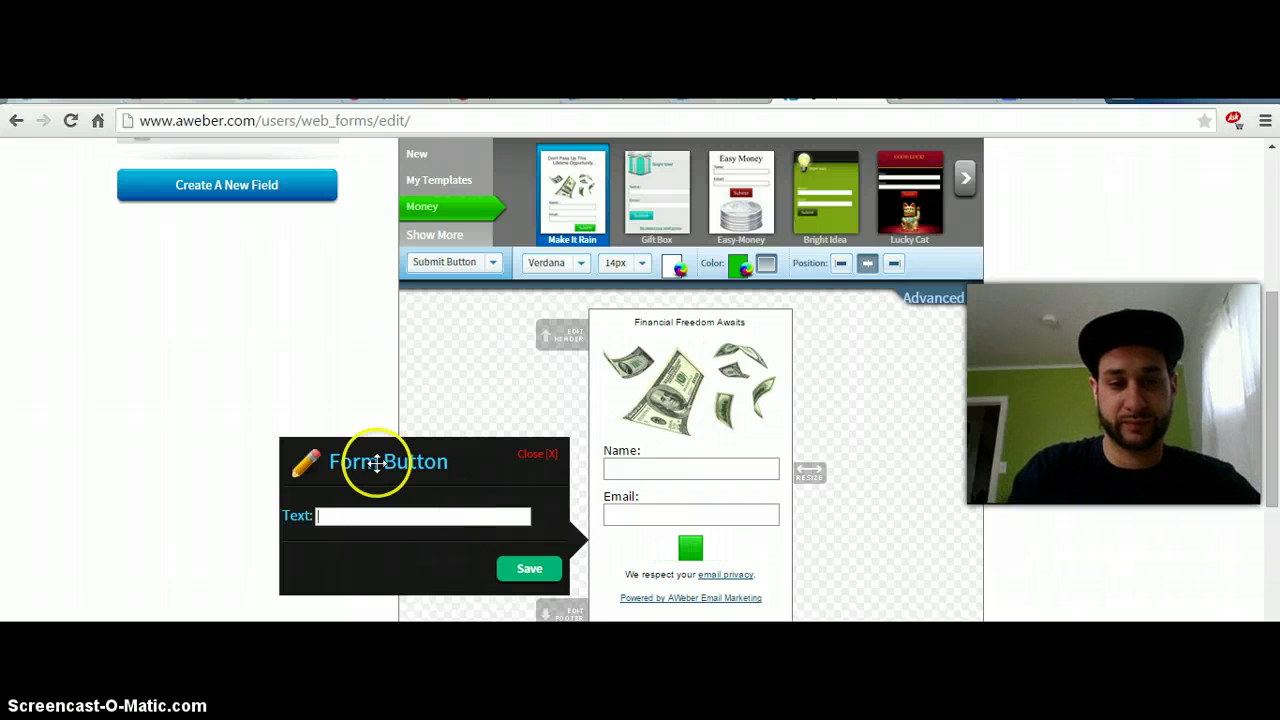
text(GET IN)
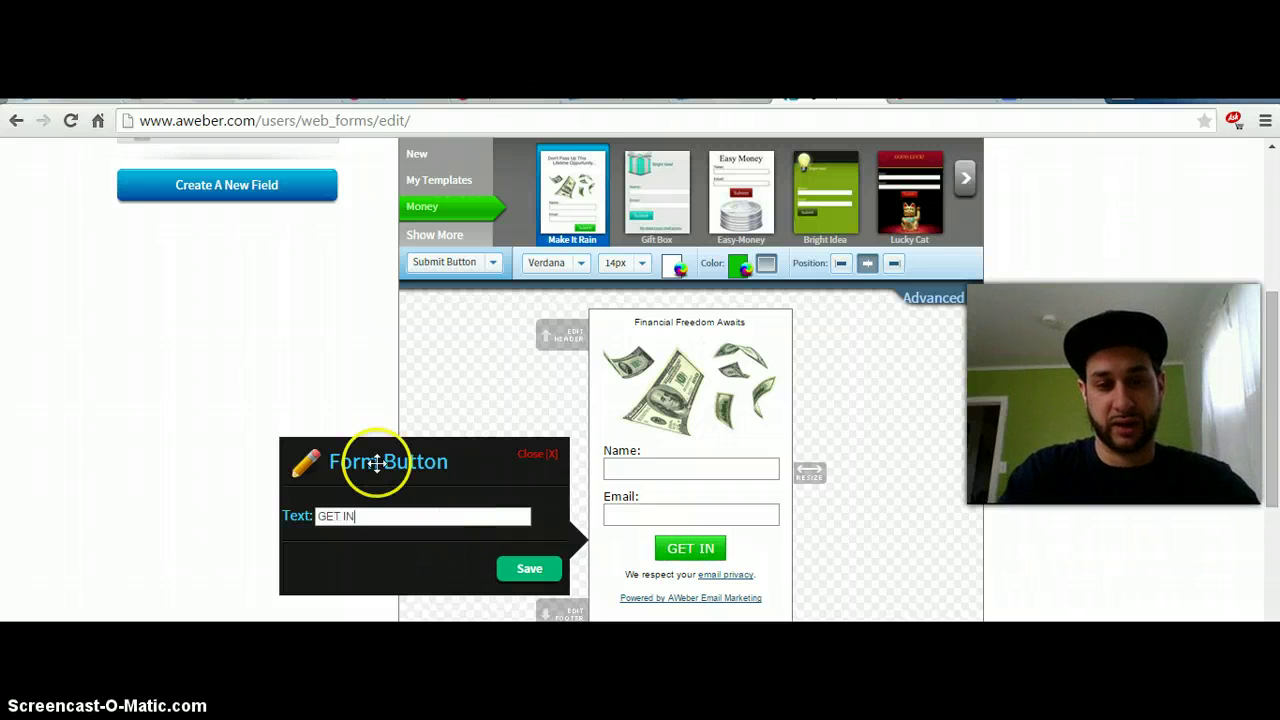
text(STANT ACCESS)
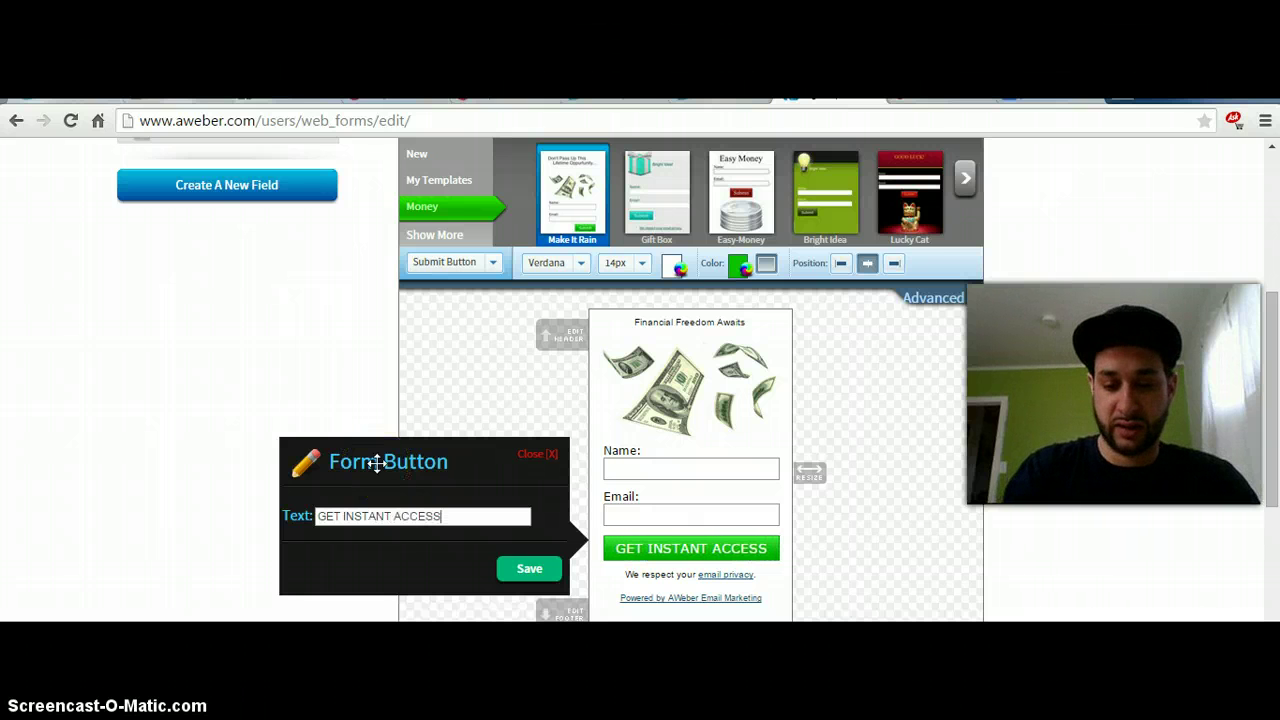
text( >>)
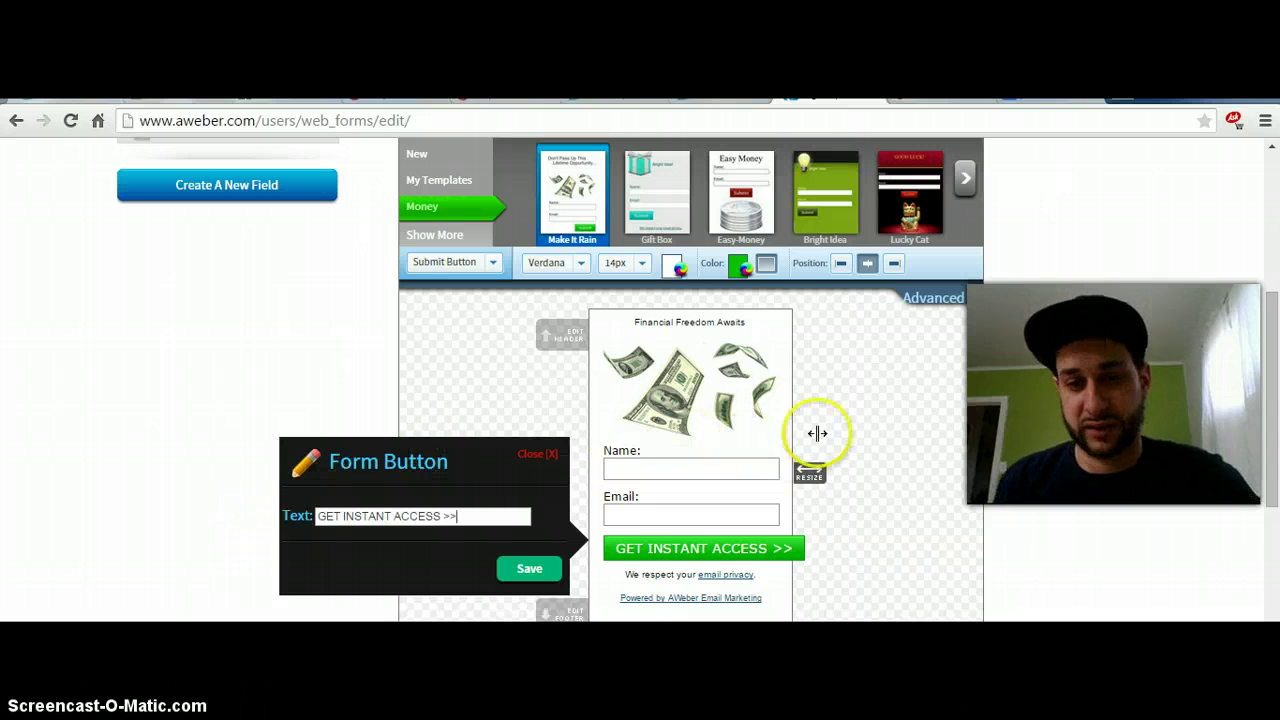
mouse_move(817, 433)
mouse_down()
mouse_move(808, 457)
mouse_move(829, 446)
mouse_up()
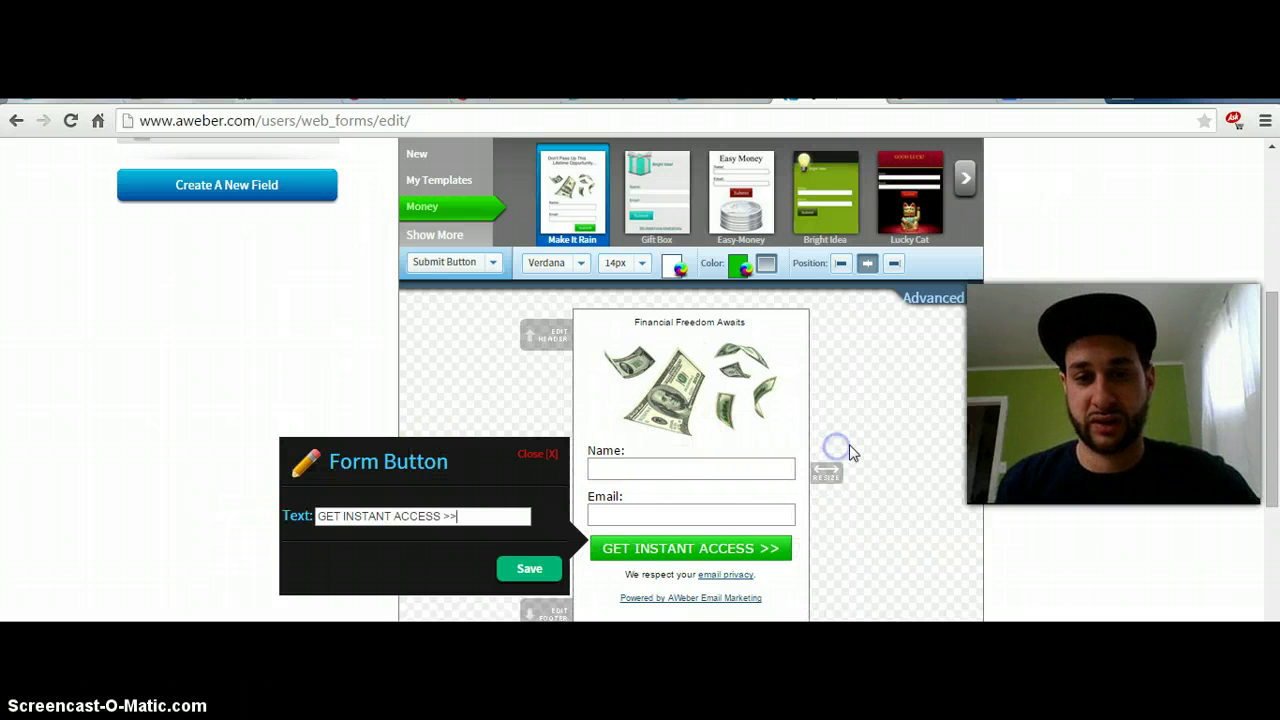
click(751, 588)
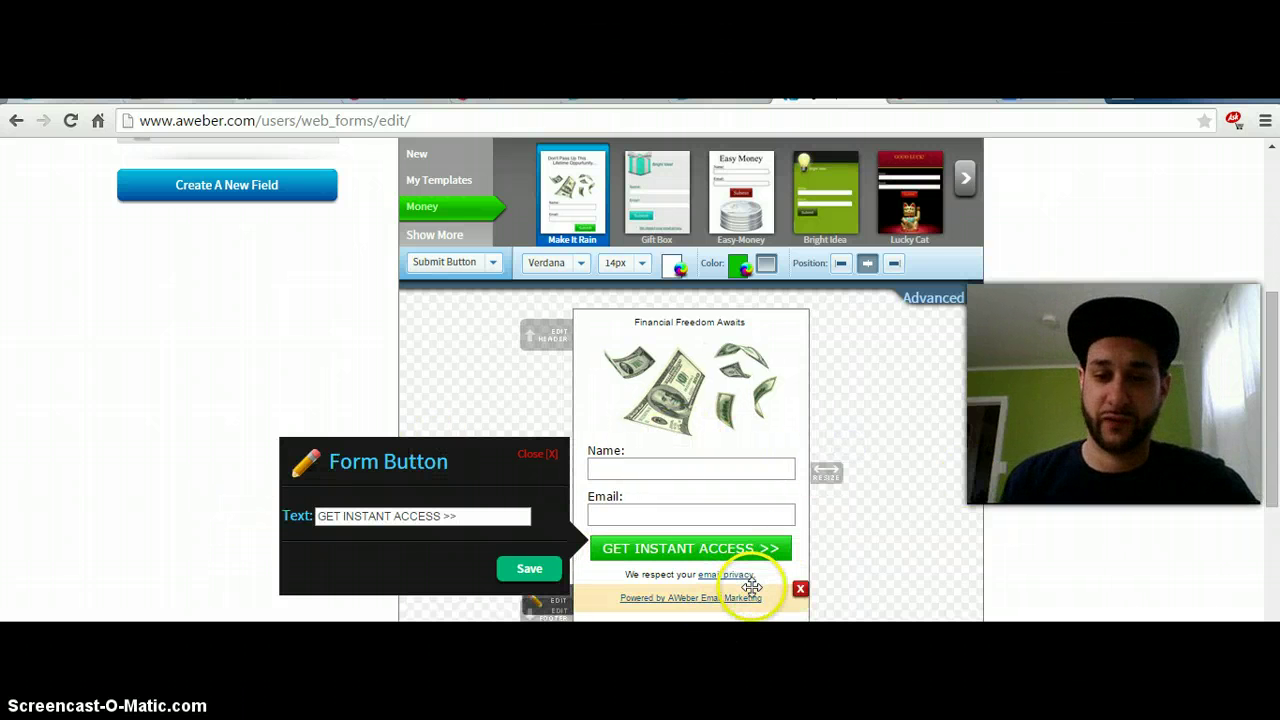
click(733, 600)
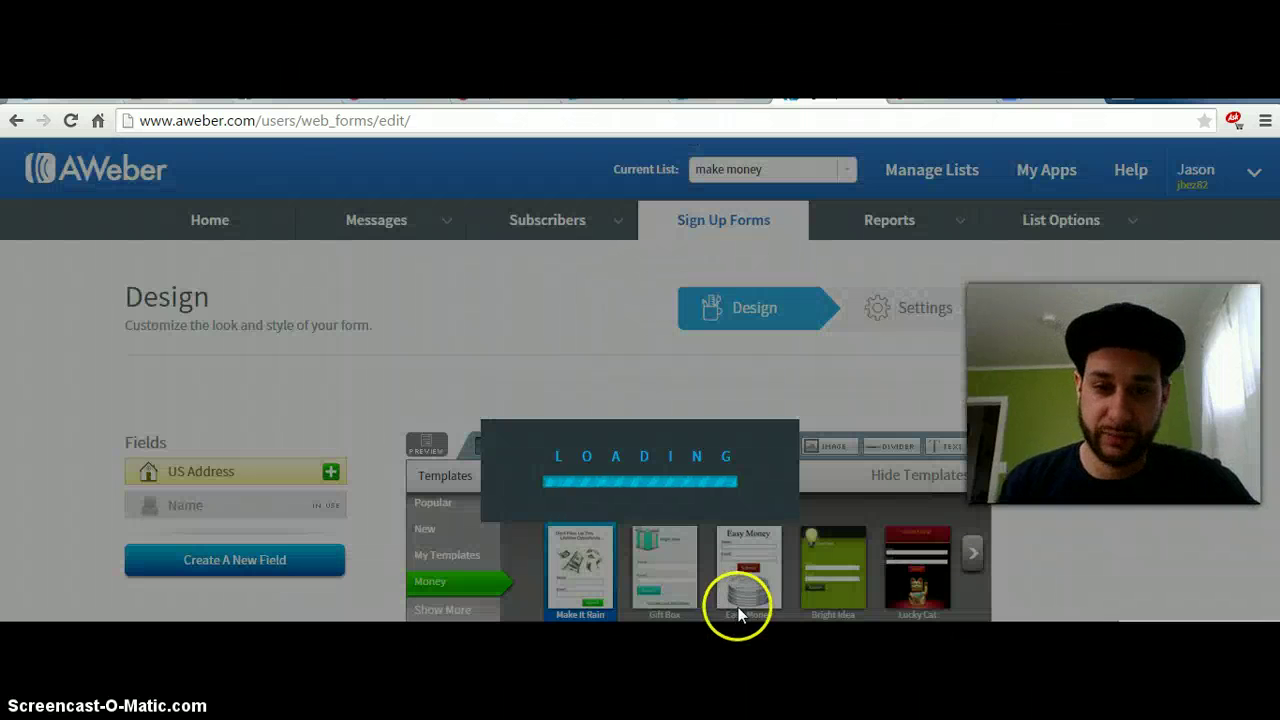
- Go to Step 2 form settings, saving the button label in the popup
scroll(737, 606, down, 10)
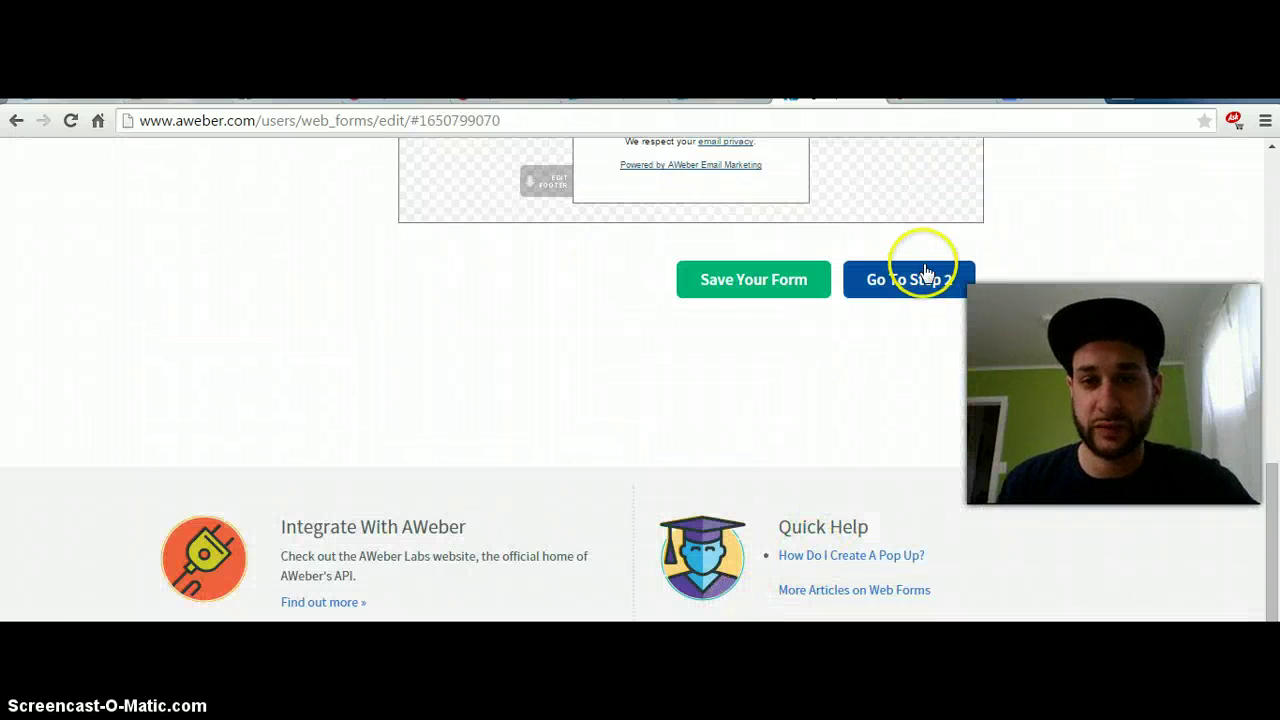
click(908, 279)
scroll(523, 486, down, 5)
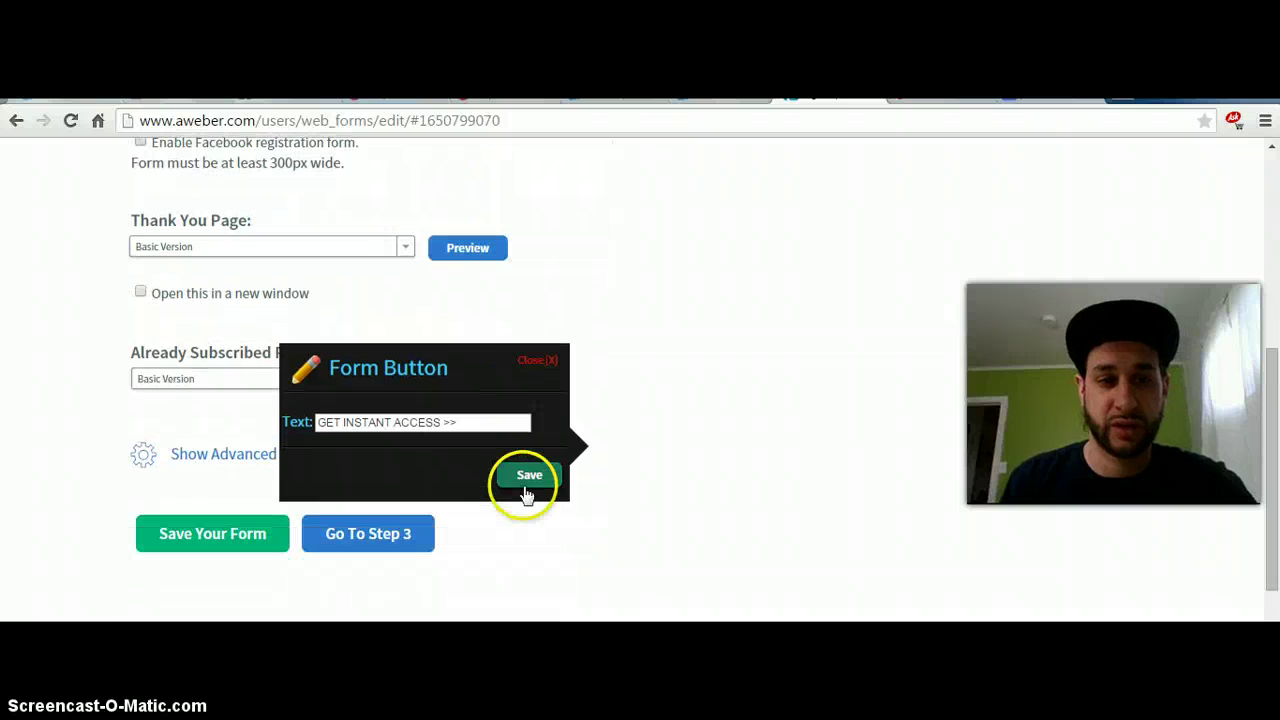
click(527, 478)
- Rename the form from 'My Web Form' to 'Make money' and close the leftover button editor
scroll(323, 283, up, 2)
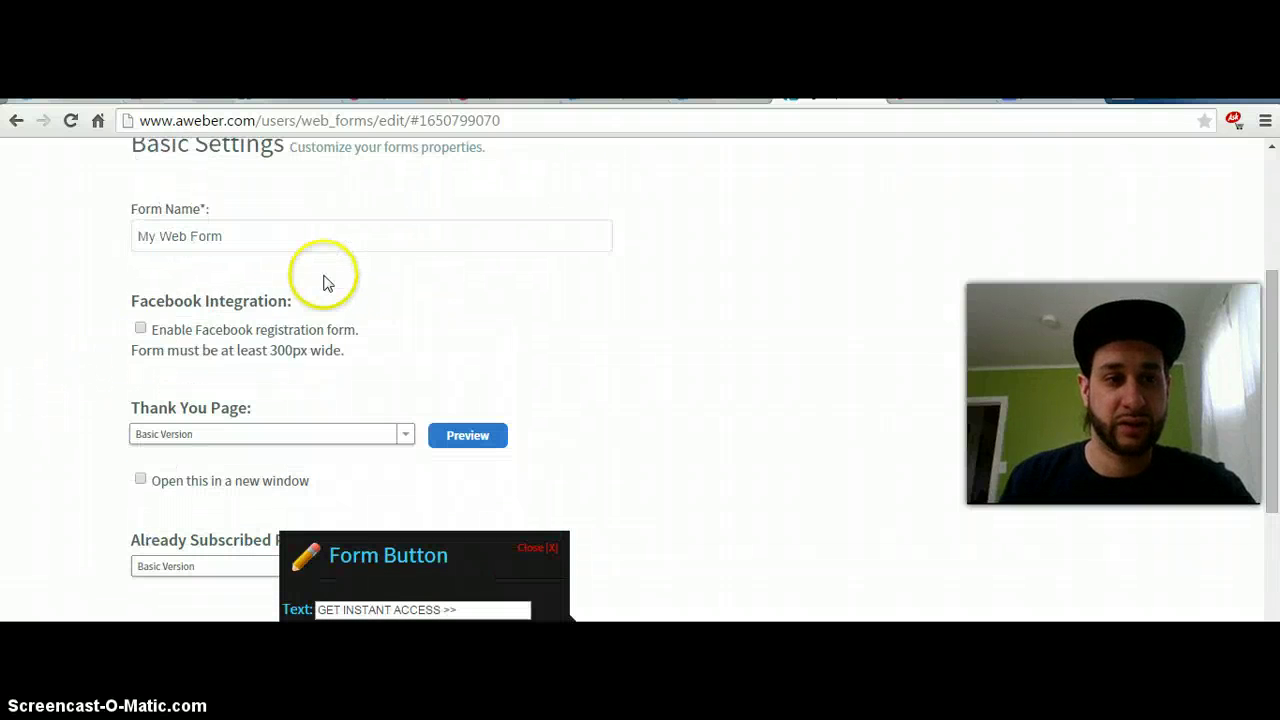
click(334, 237)
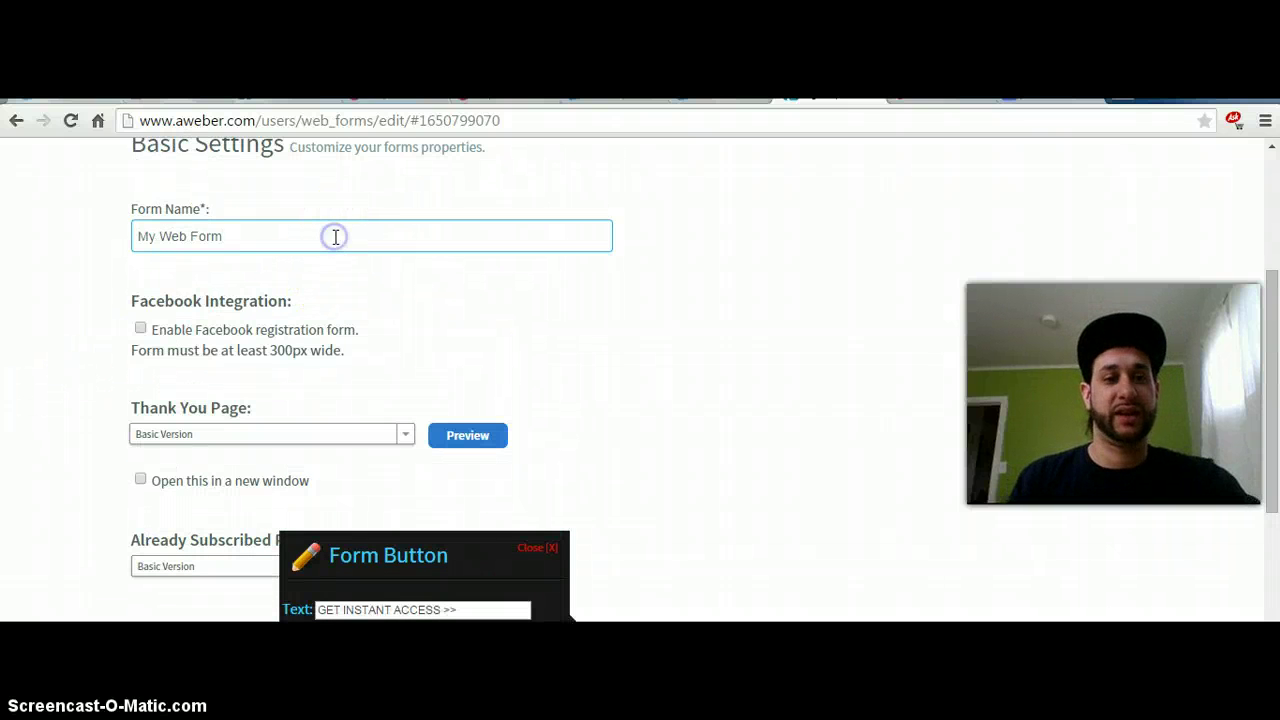
triple_click(335, 237)
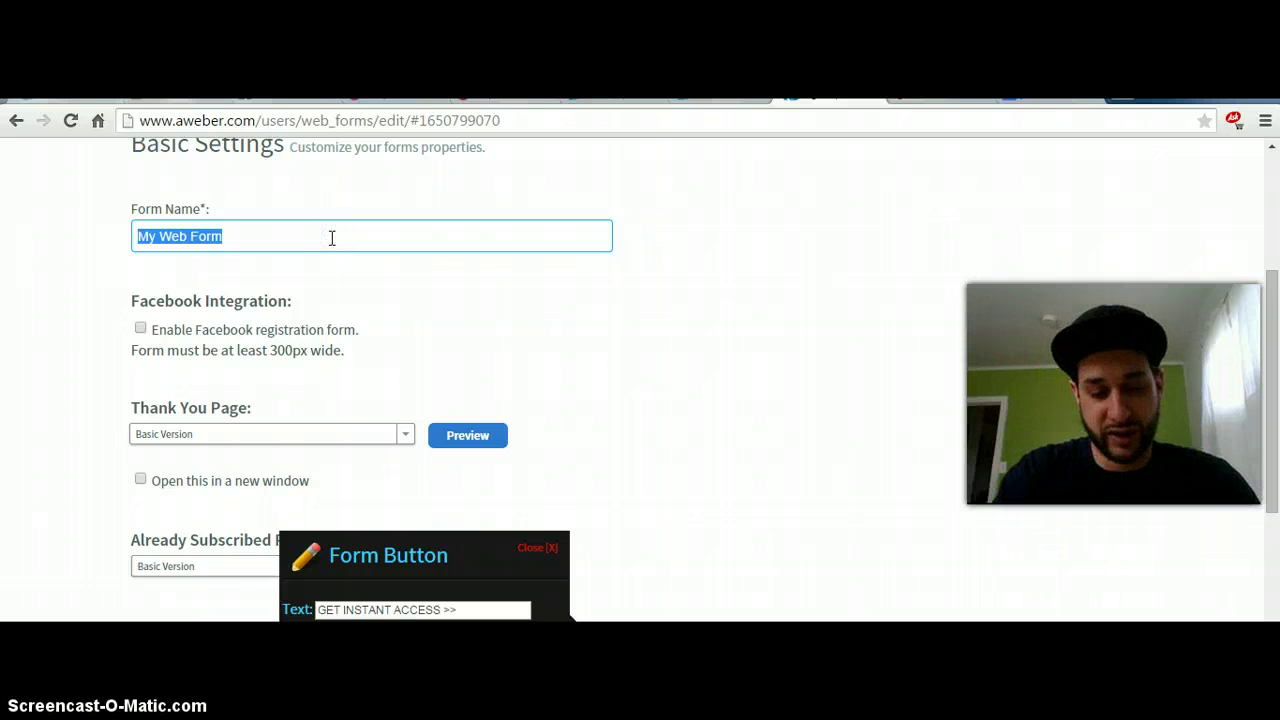
text(Make )
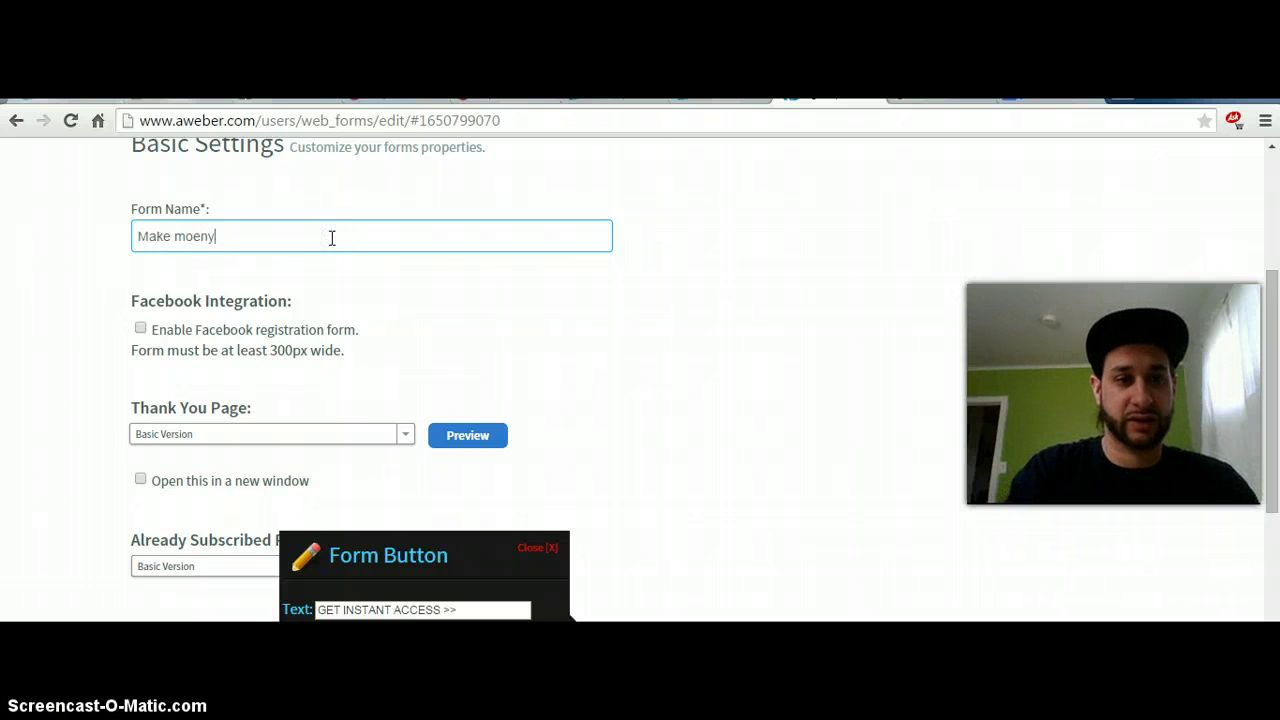
text(moeny)
key(BackSpace)
key(BackSpace)
key(BackSpace)
click(332, 238)
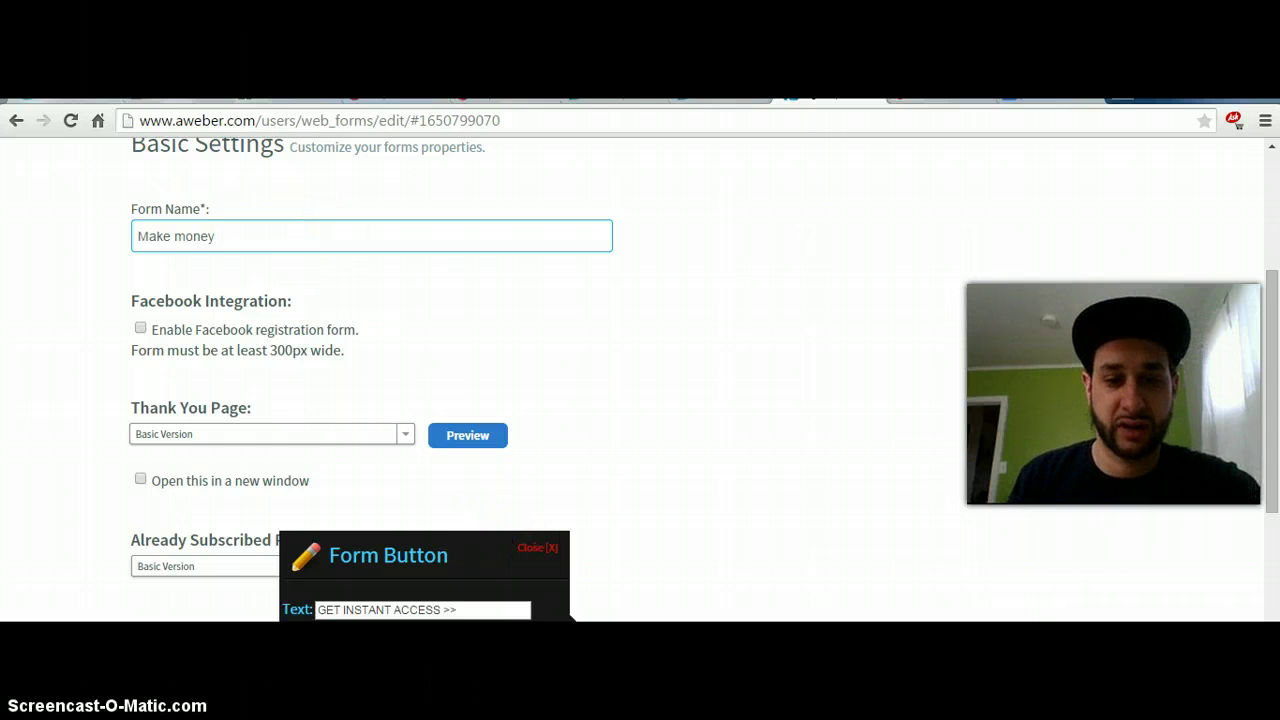
click(537, 547)
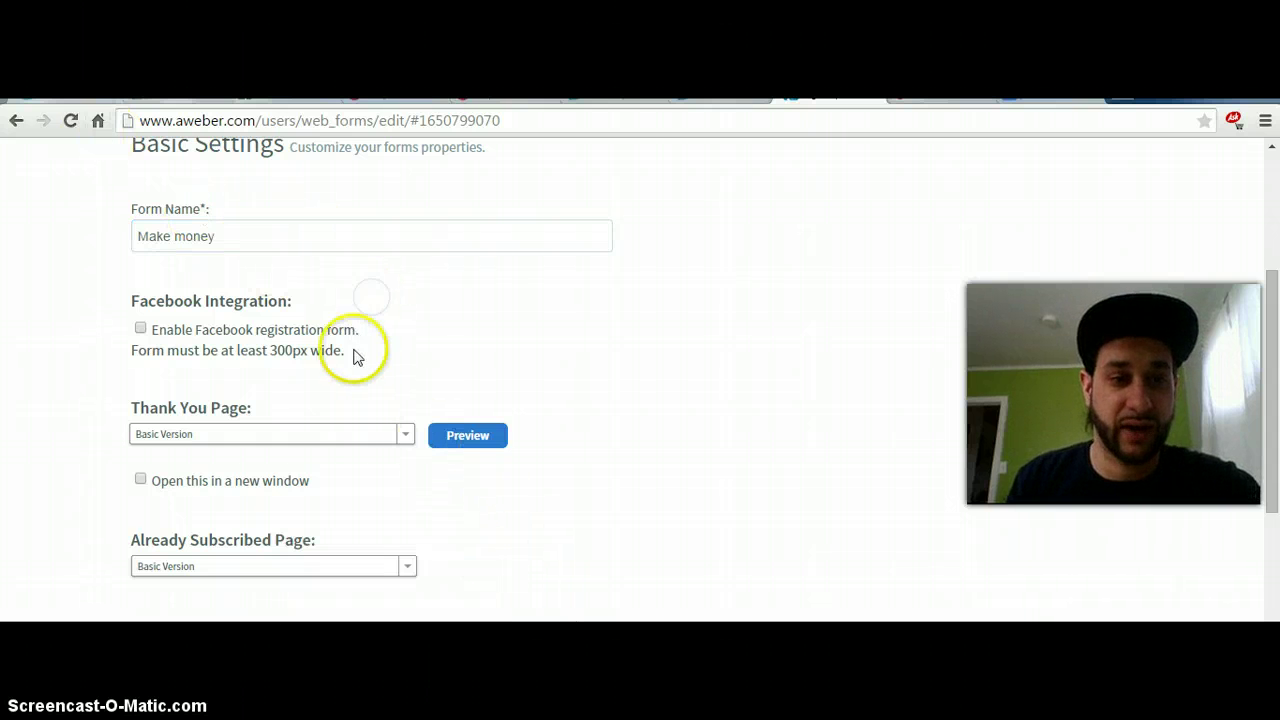
- Set the Thank You Page to Custom Page at the user's totallifechanges.com address
click(414, 446)
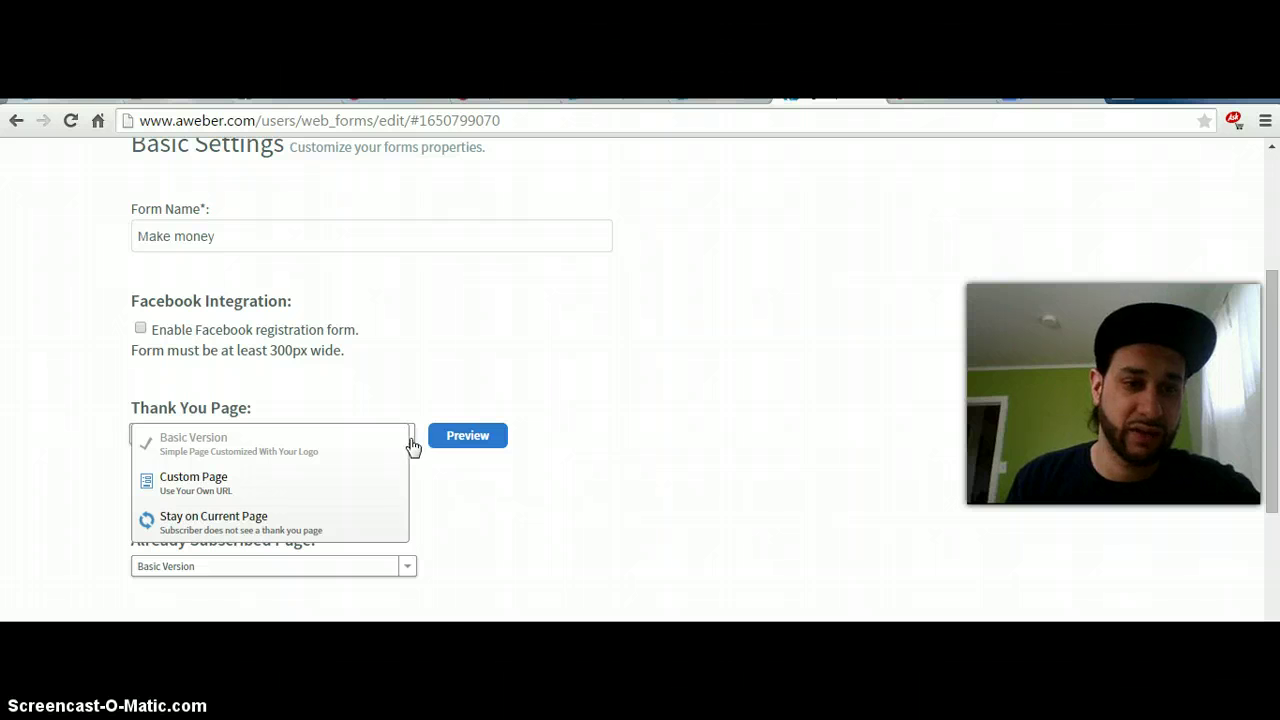
click(271, 485)
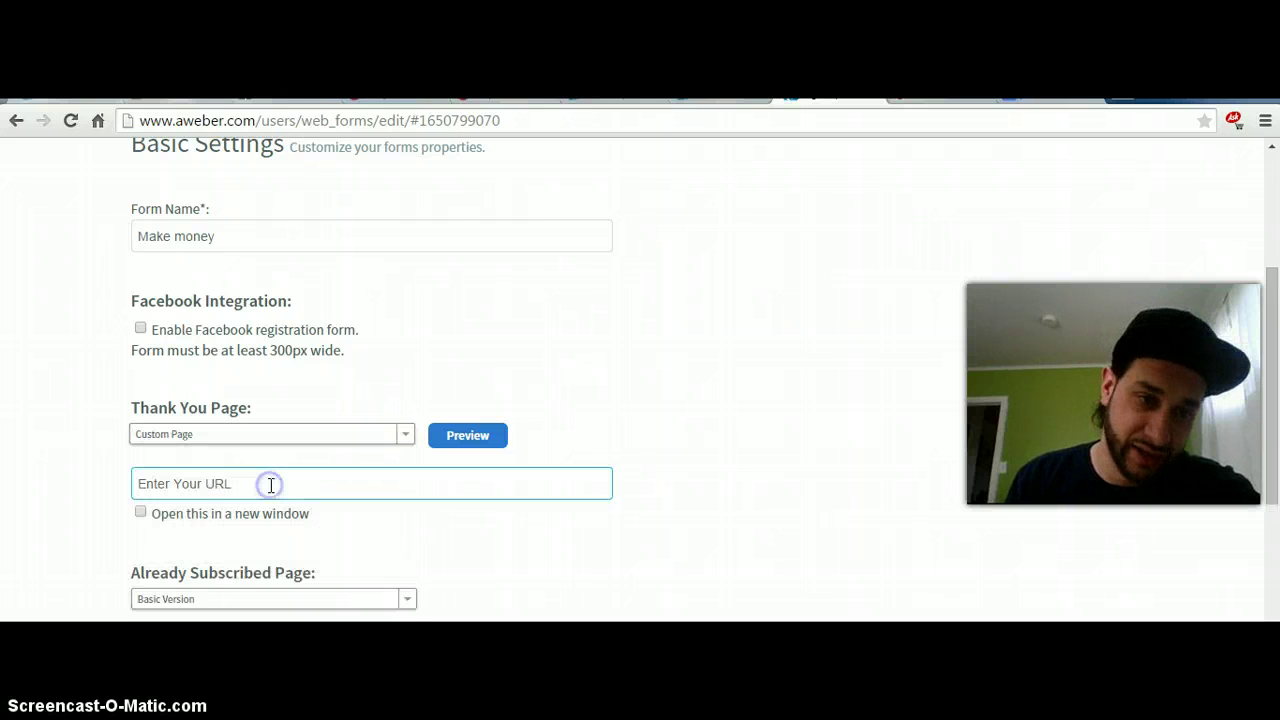
click(271, 485)
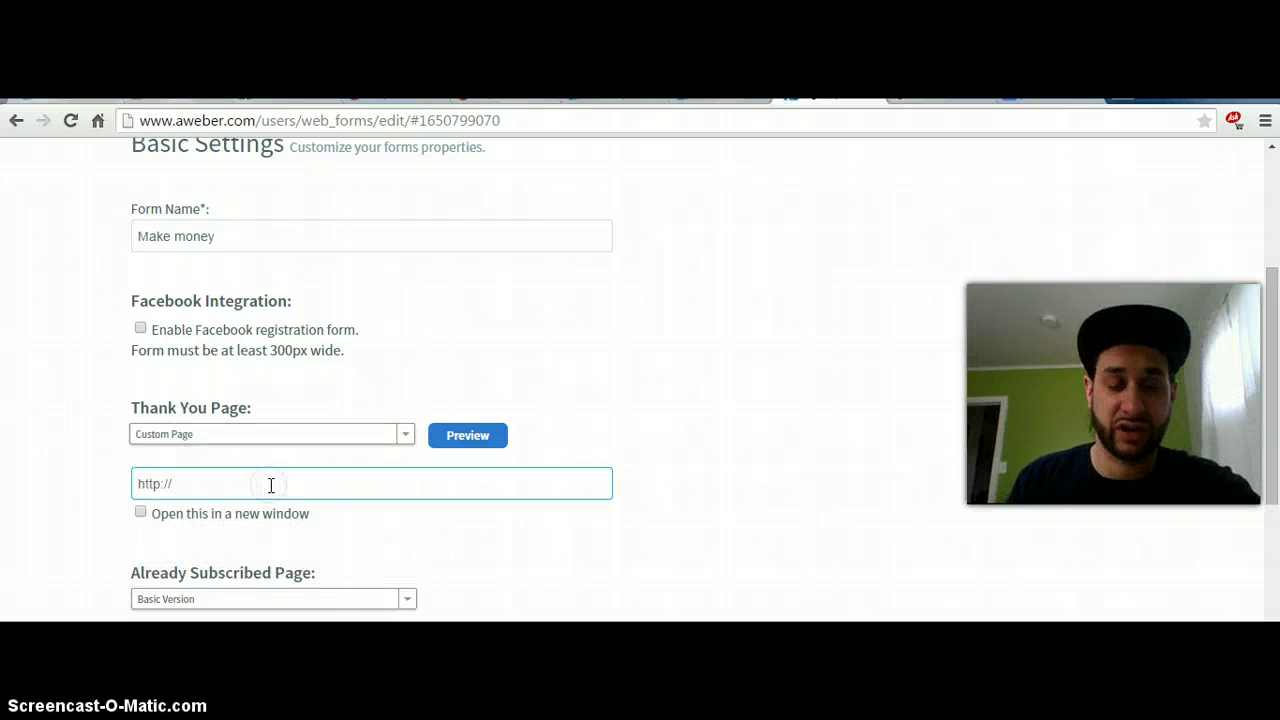
click(305, 479)
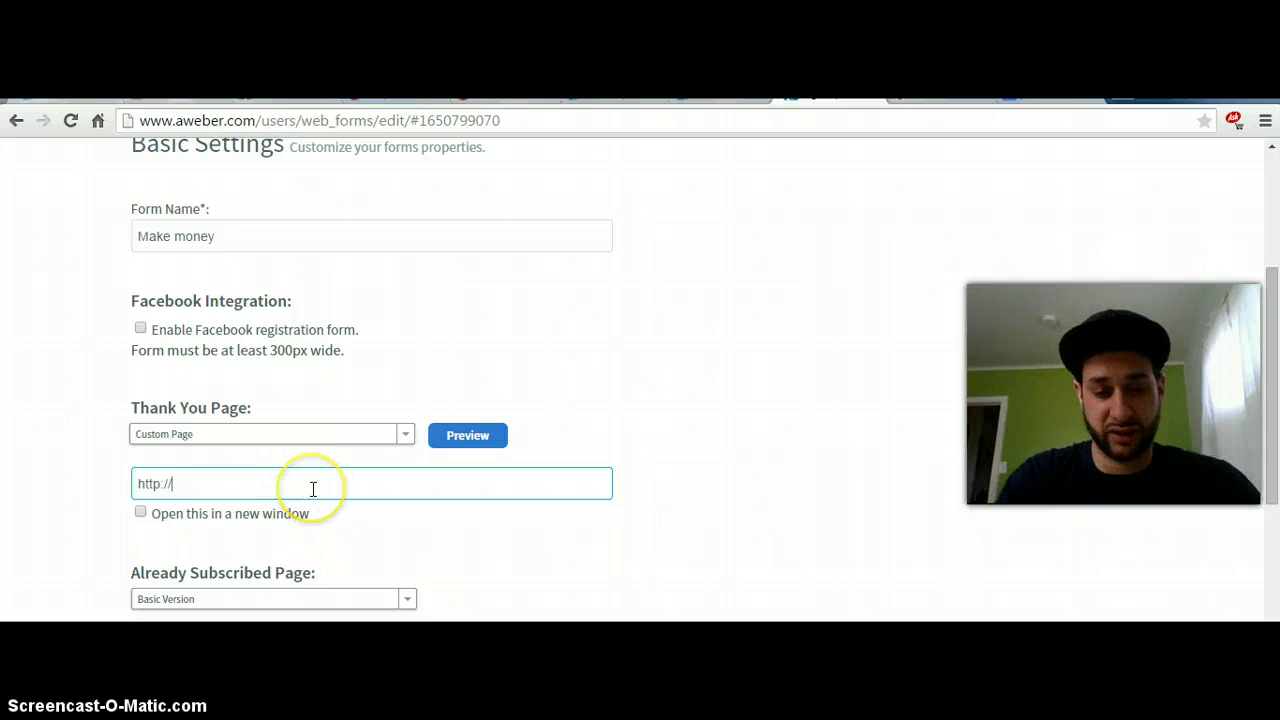
text(total)
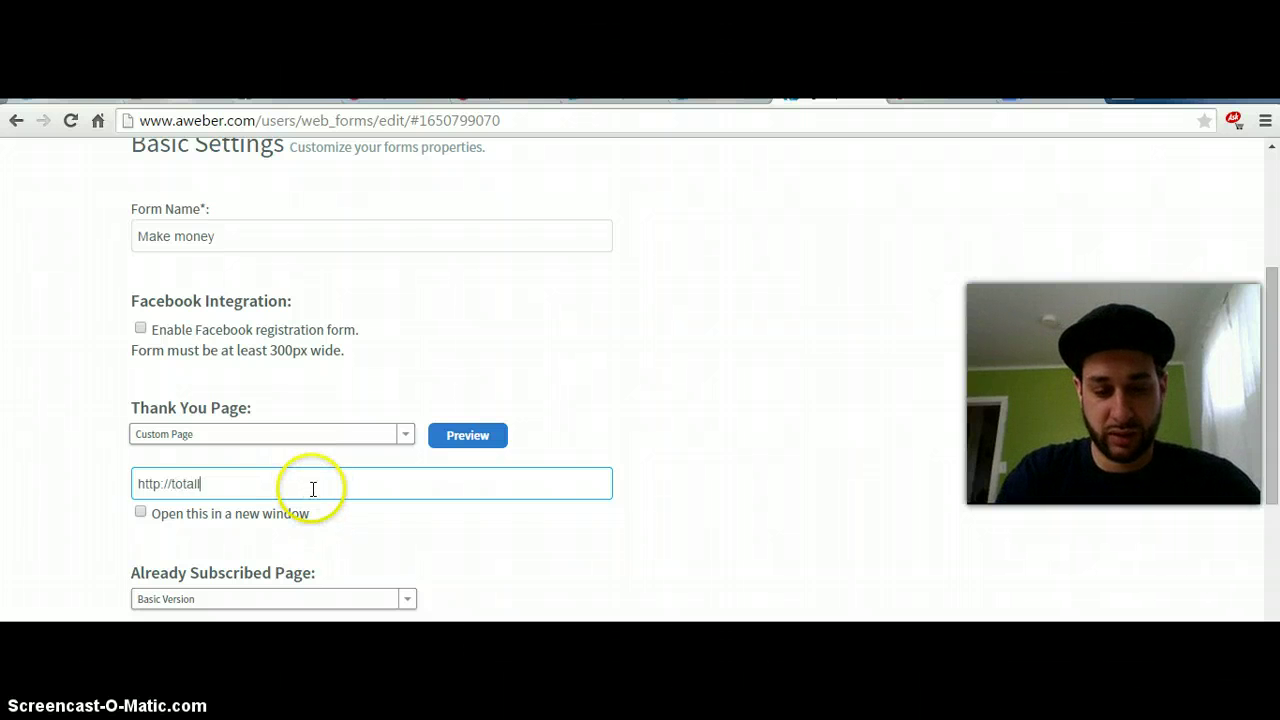
text(lifechange)
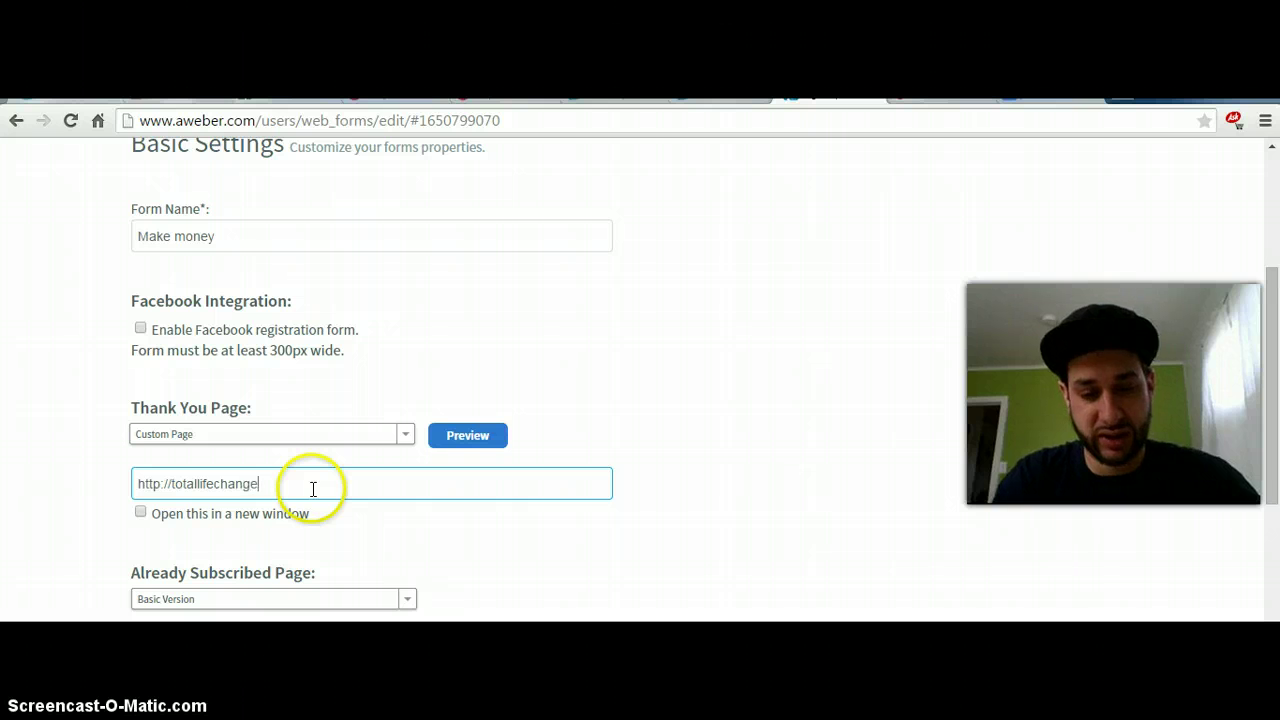
text(s.com)
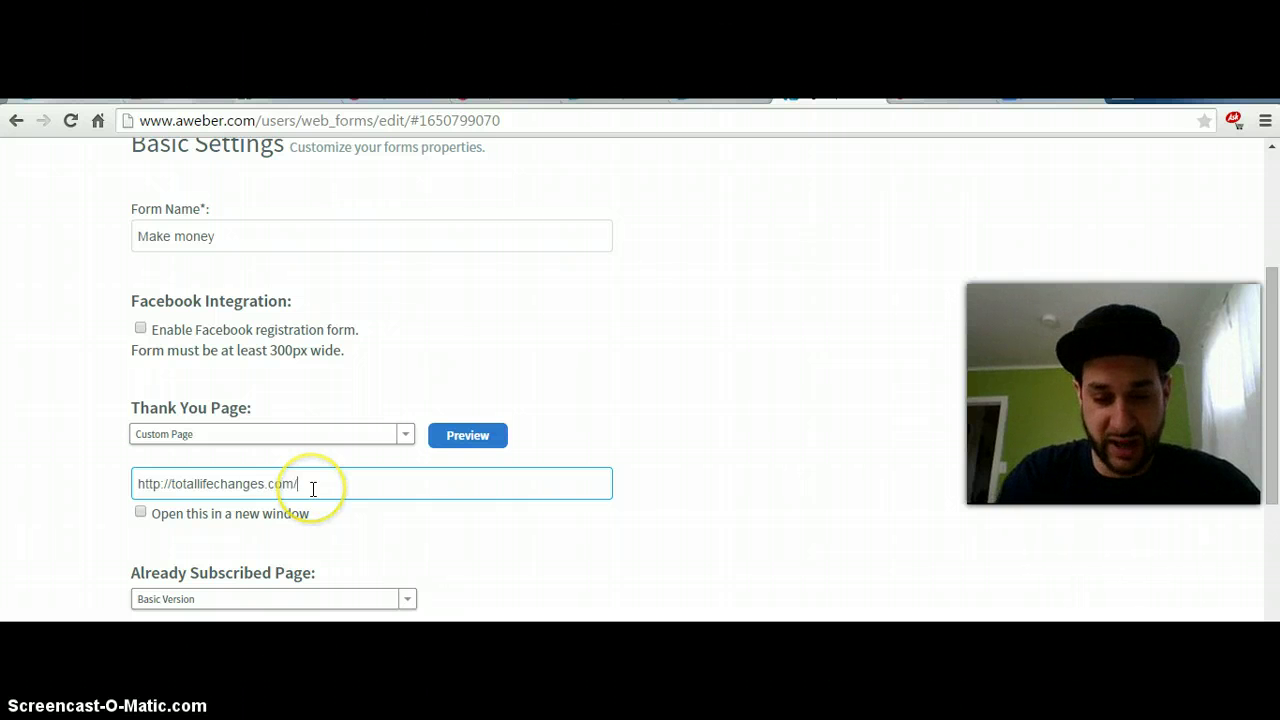
text(/)
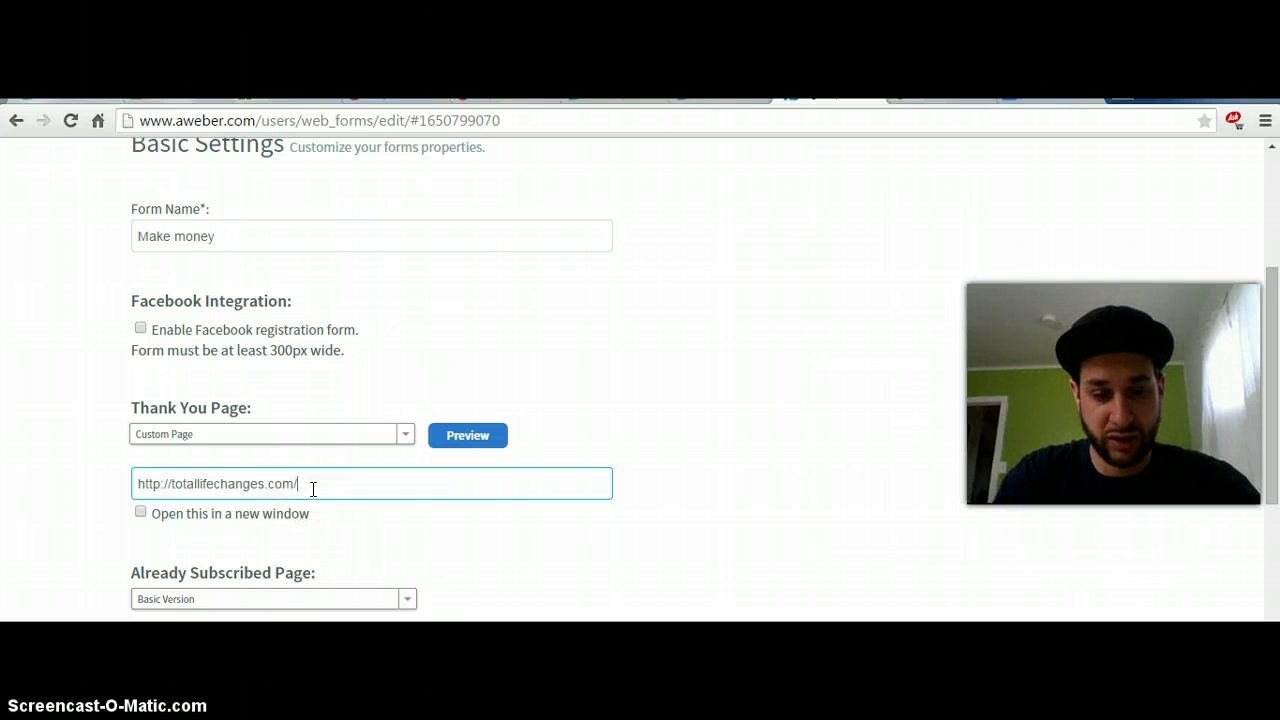
key(BackSpace)
key(BackSpace)
key(BackSpace)
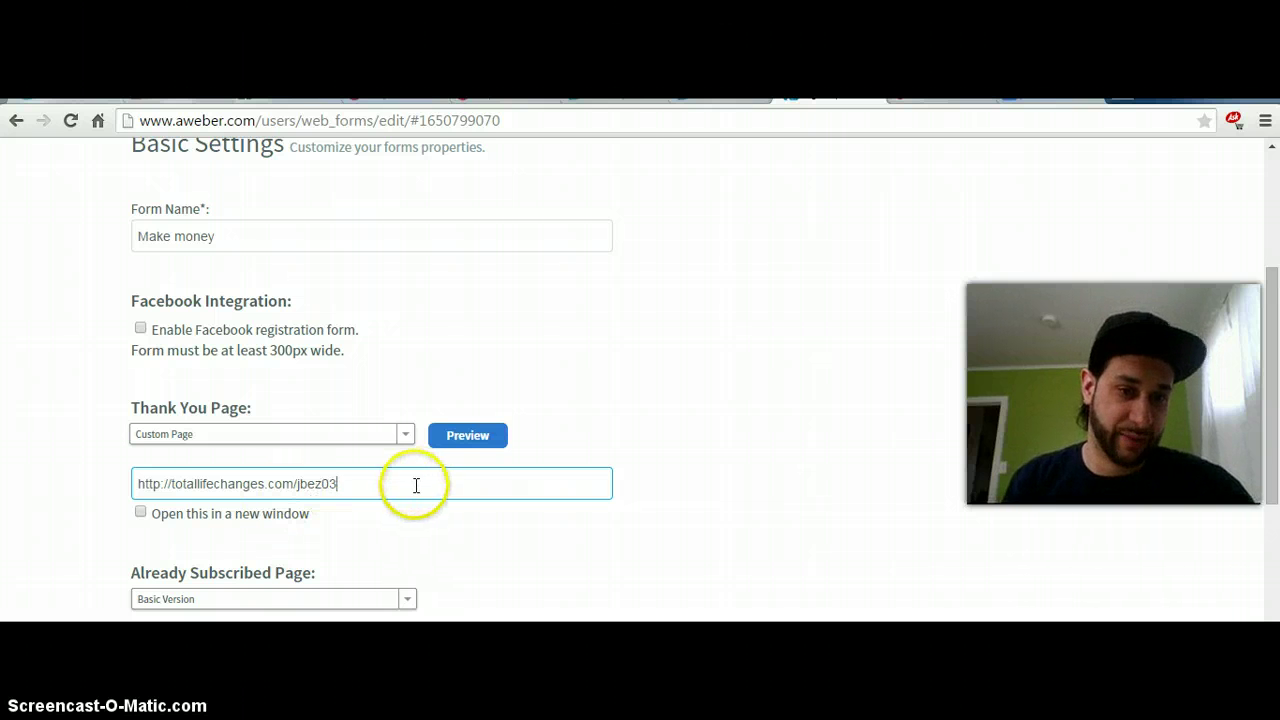
click(420, 535)
scroll(418, 538, down, 2)
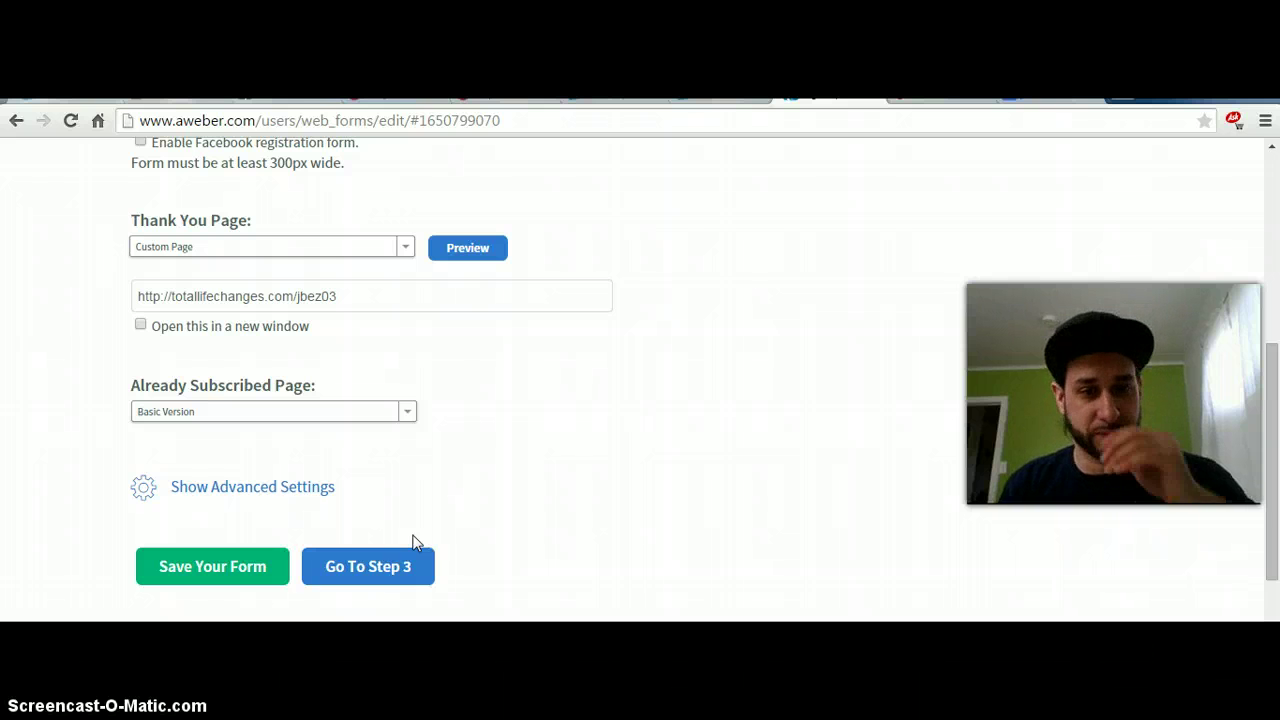
- Choose Custom Page for Already Subscribed and replace its placeholder with the totallifechanges.com address
click(399, 413)
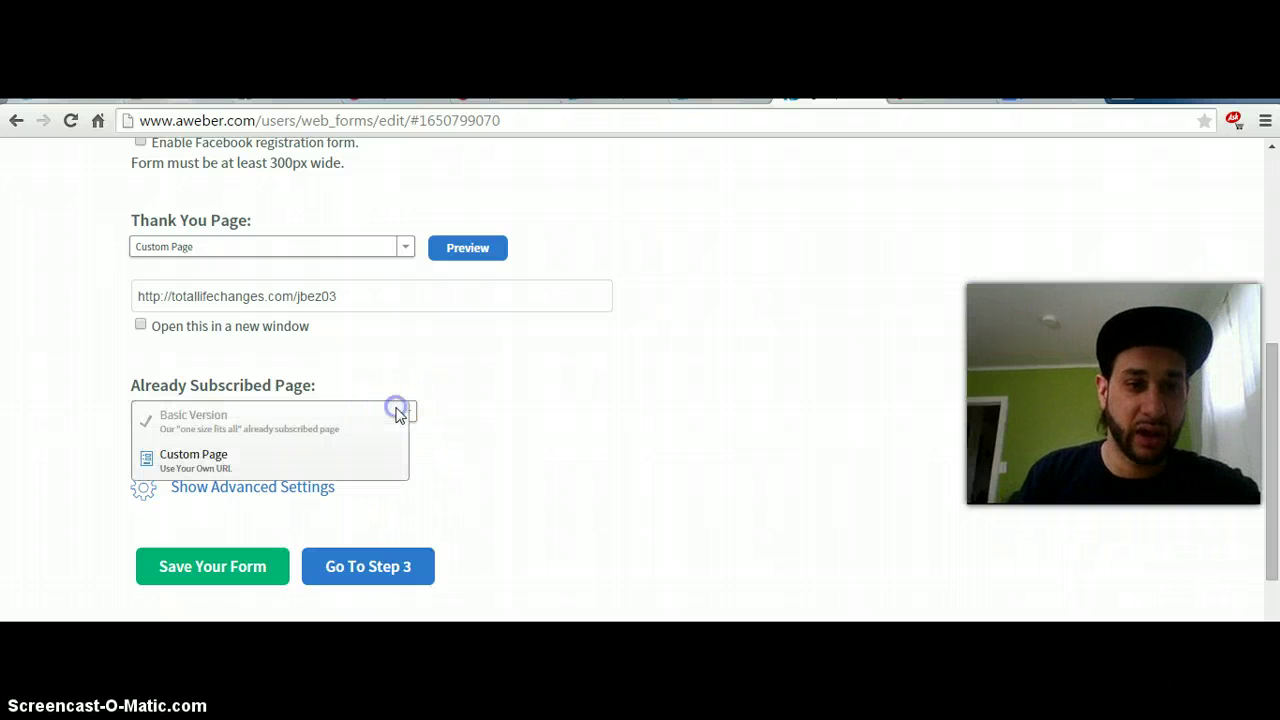
click(287, 460)
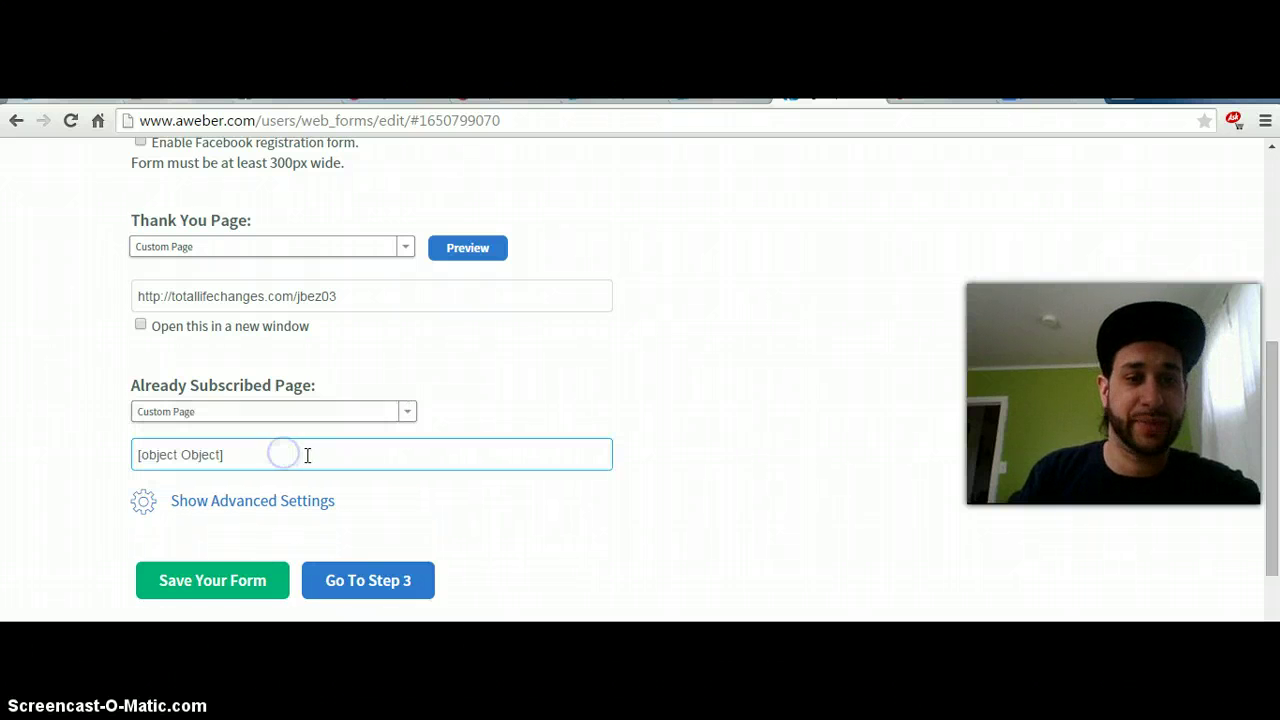
click(137, 471)
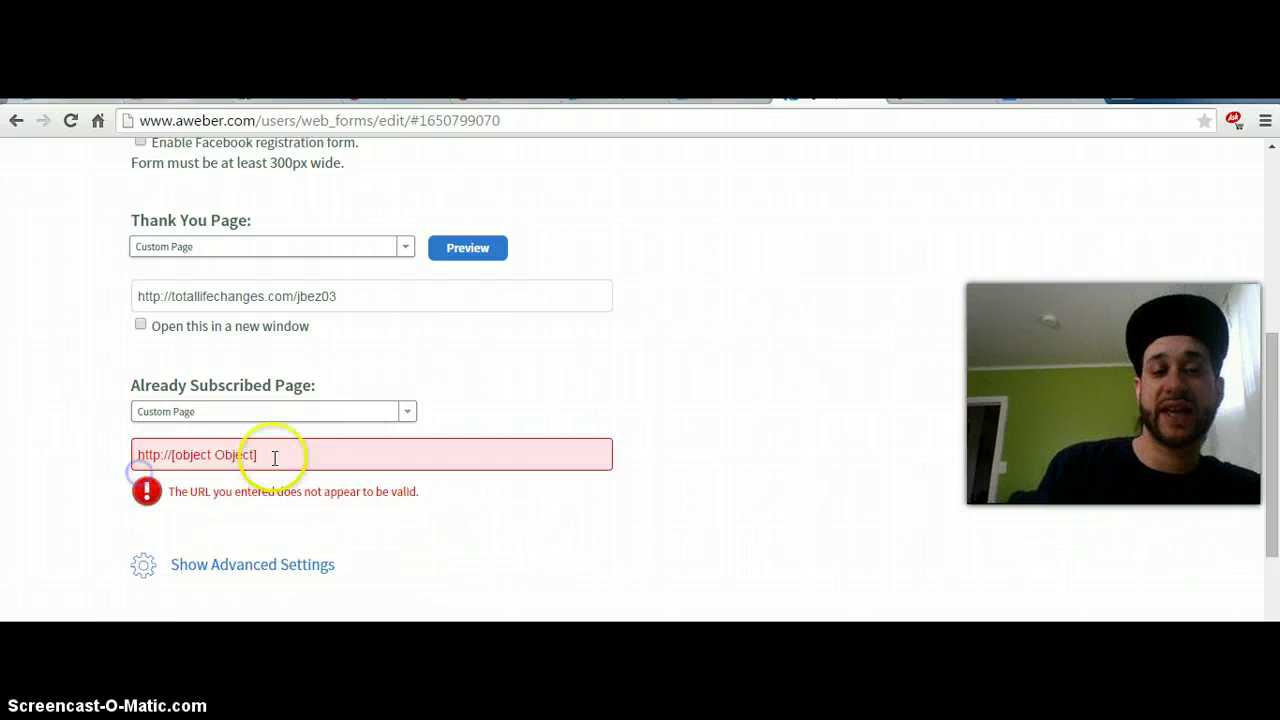
drag(271, 454, 99, 488)
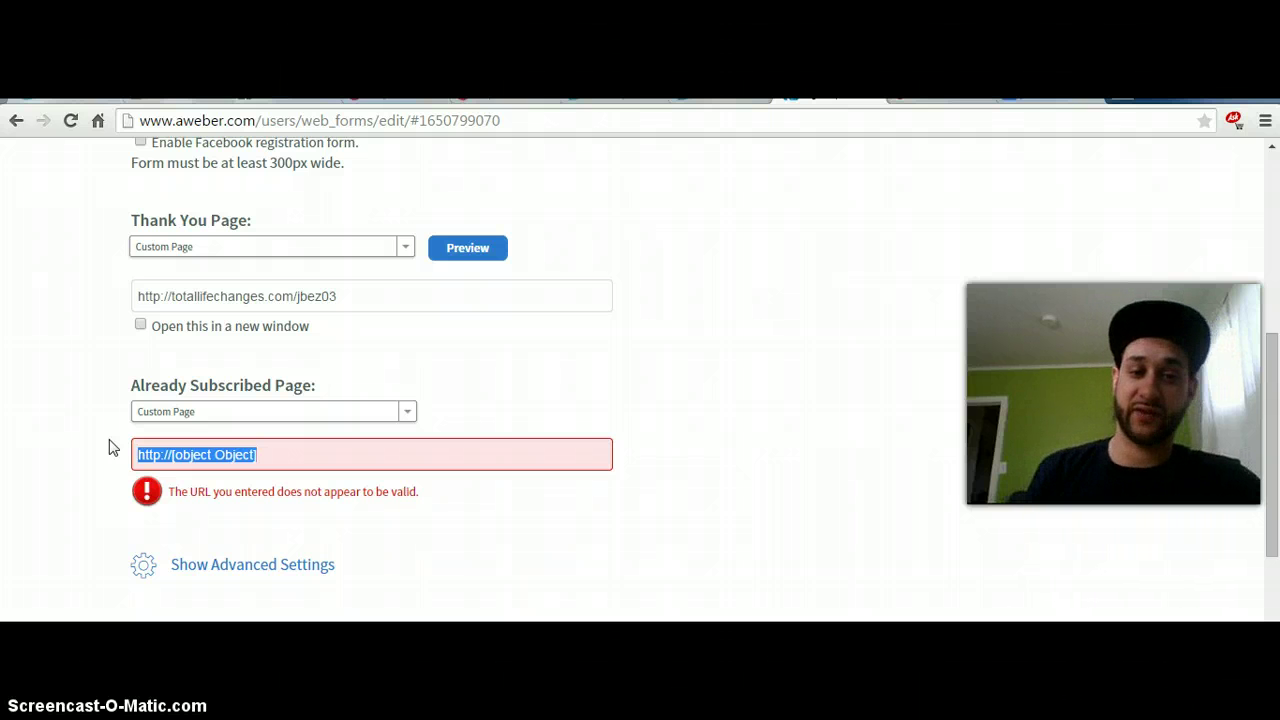
text(http://totall)
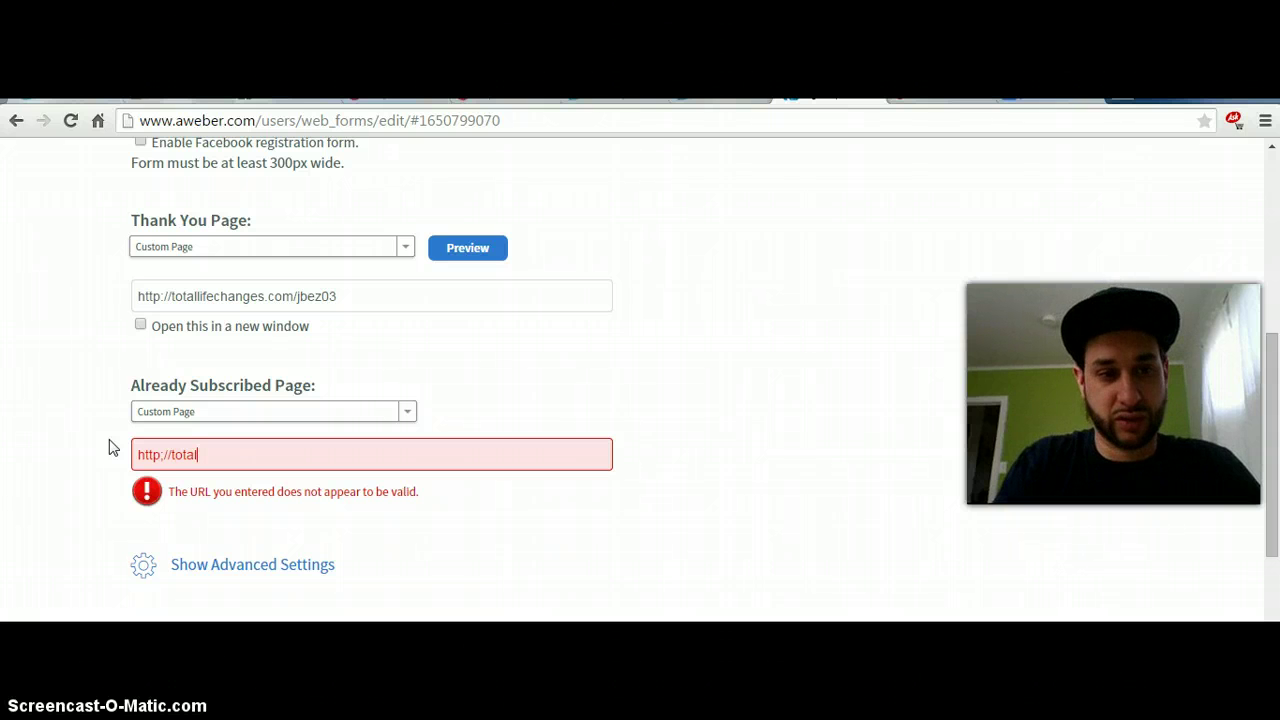
text(echanges.com/jbez03)
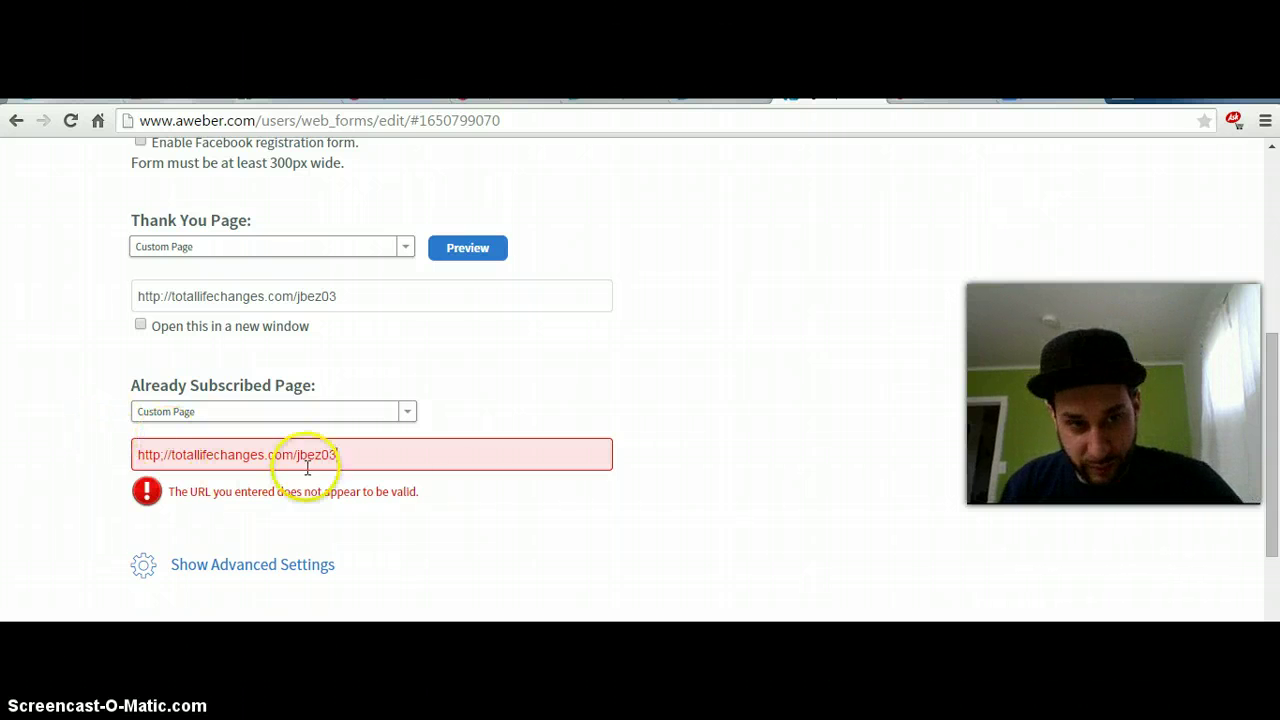
click(614, 508)
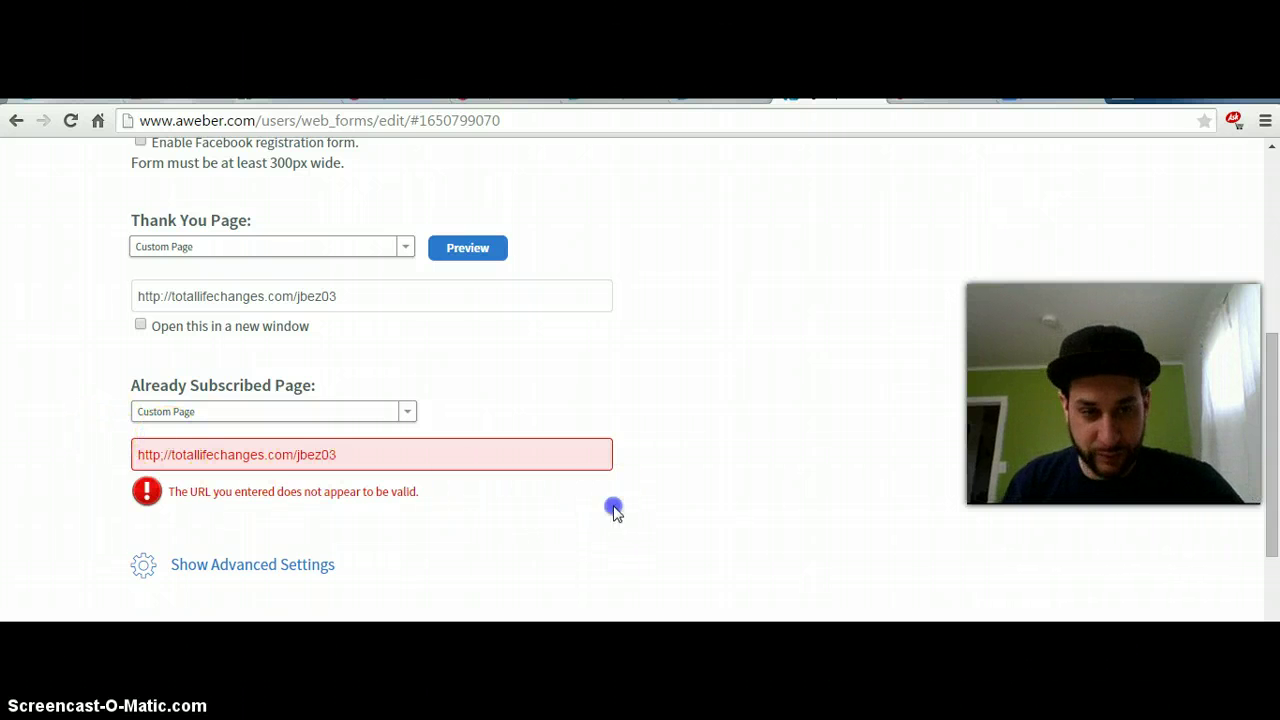
scroll(600, 525, down, 3)
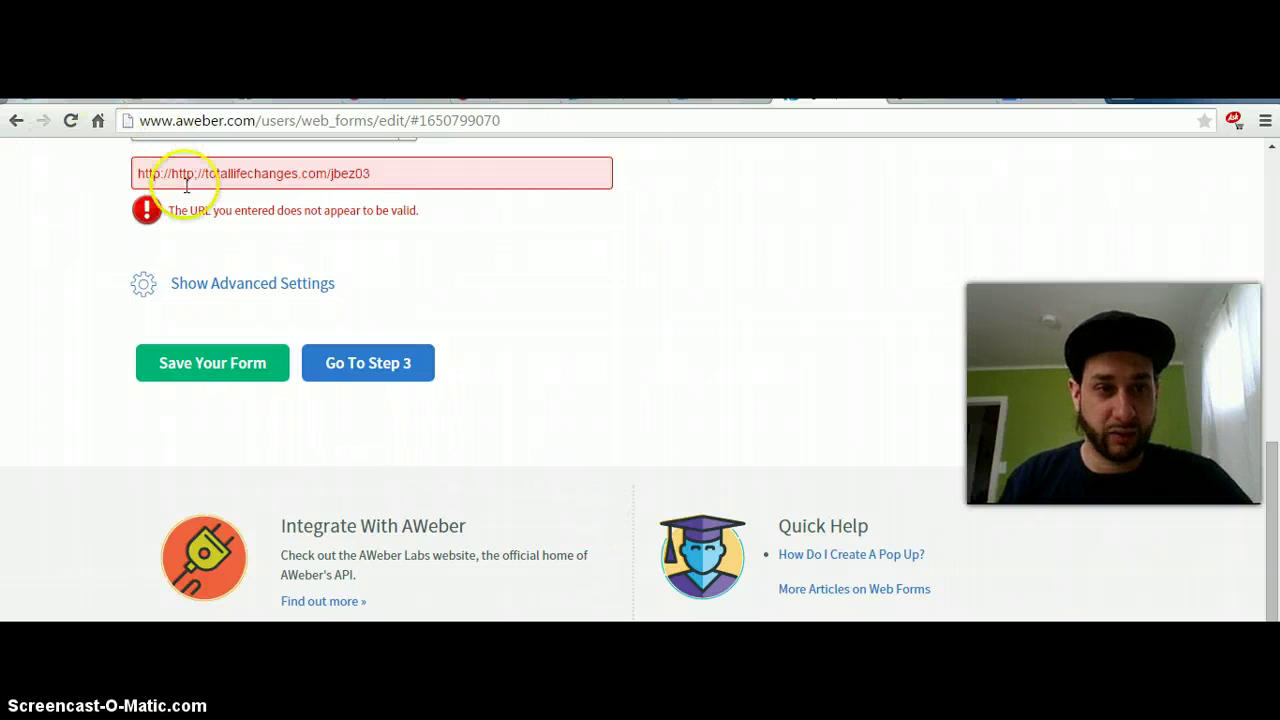
click(165, 173)
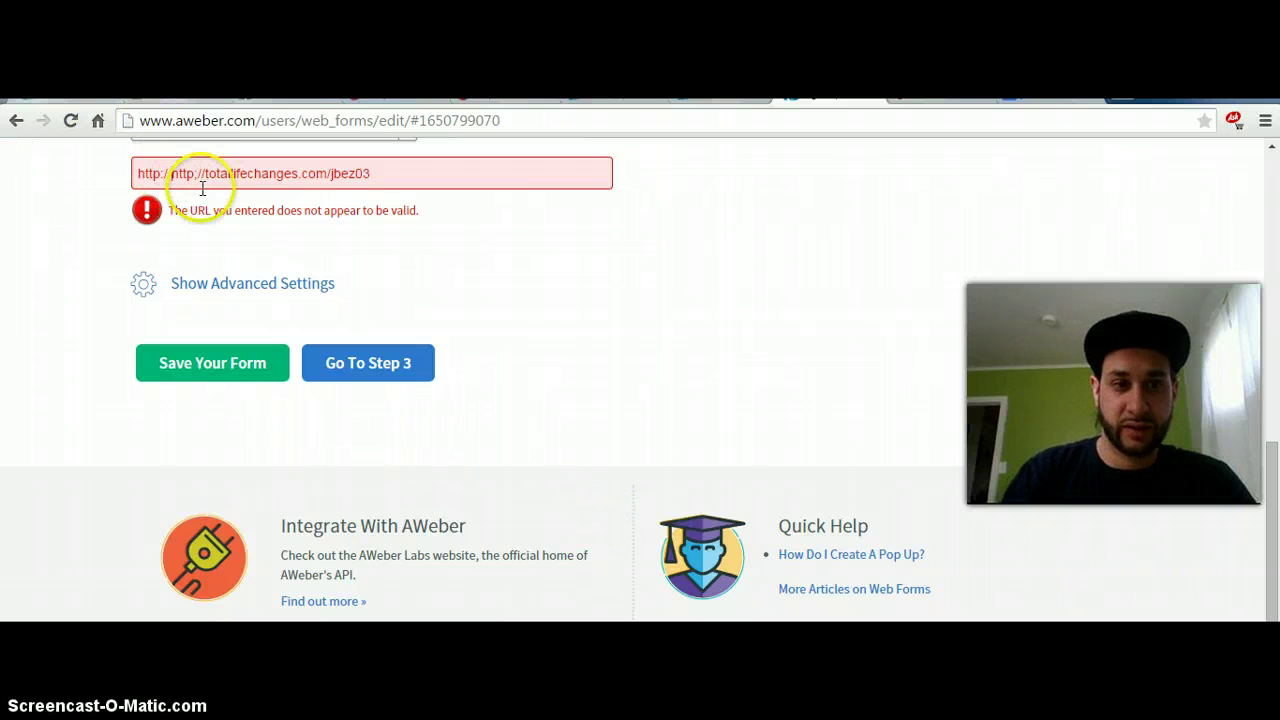
key(BackSpace)
key(BackSpace)
key(BackSpace)
key(BackSpace)
key(BackSpace)
key(BackSpace)
key(BackSpace)
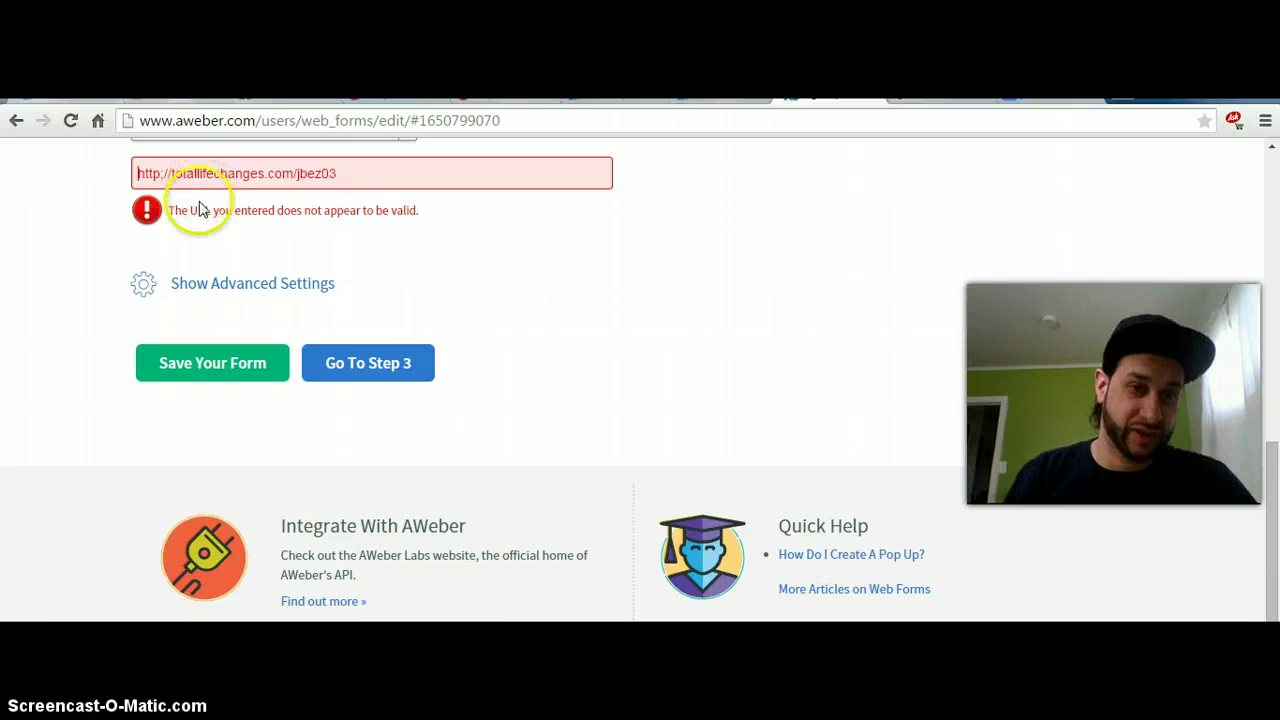
scroll(514, 334, up, 4)
scroll(450, 450, down, 2)
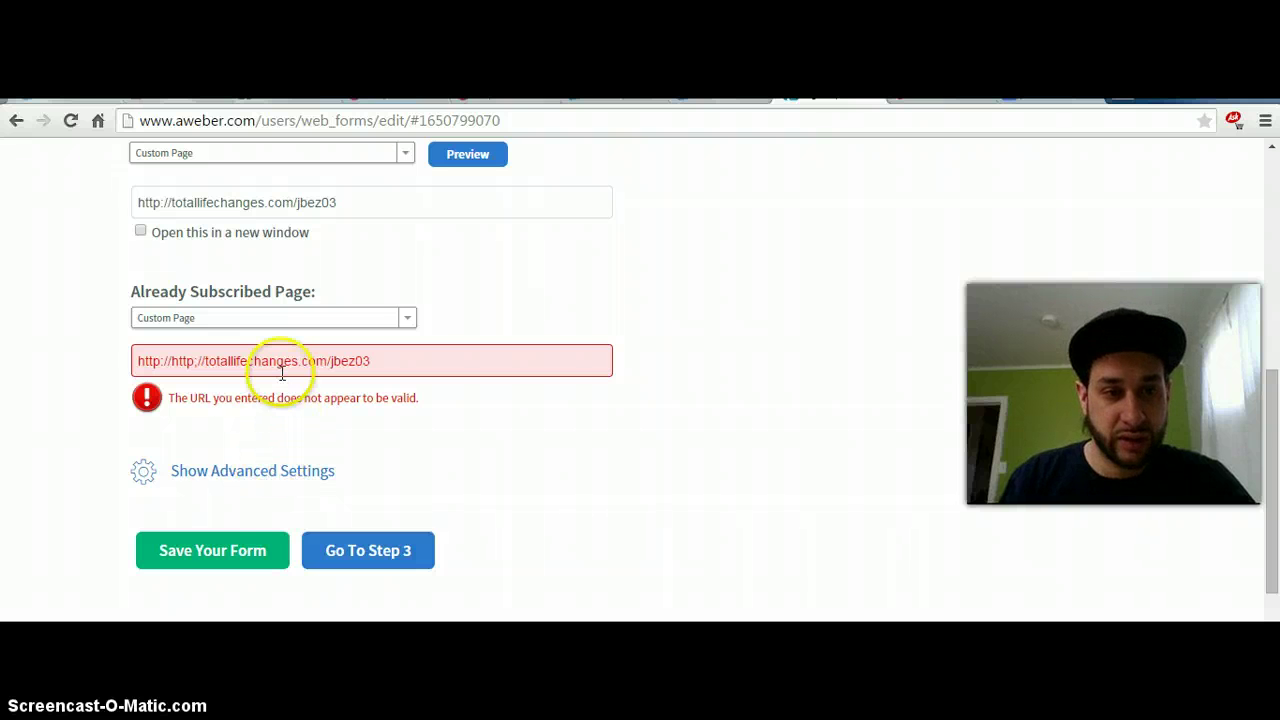
click(199, 365)
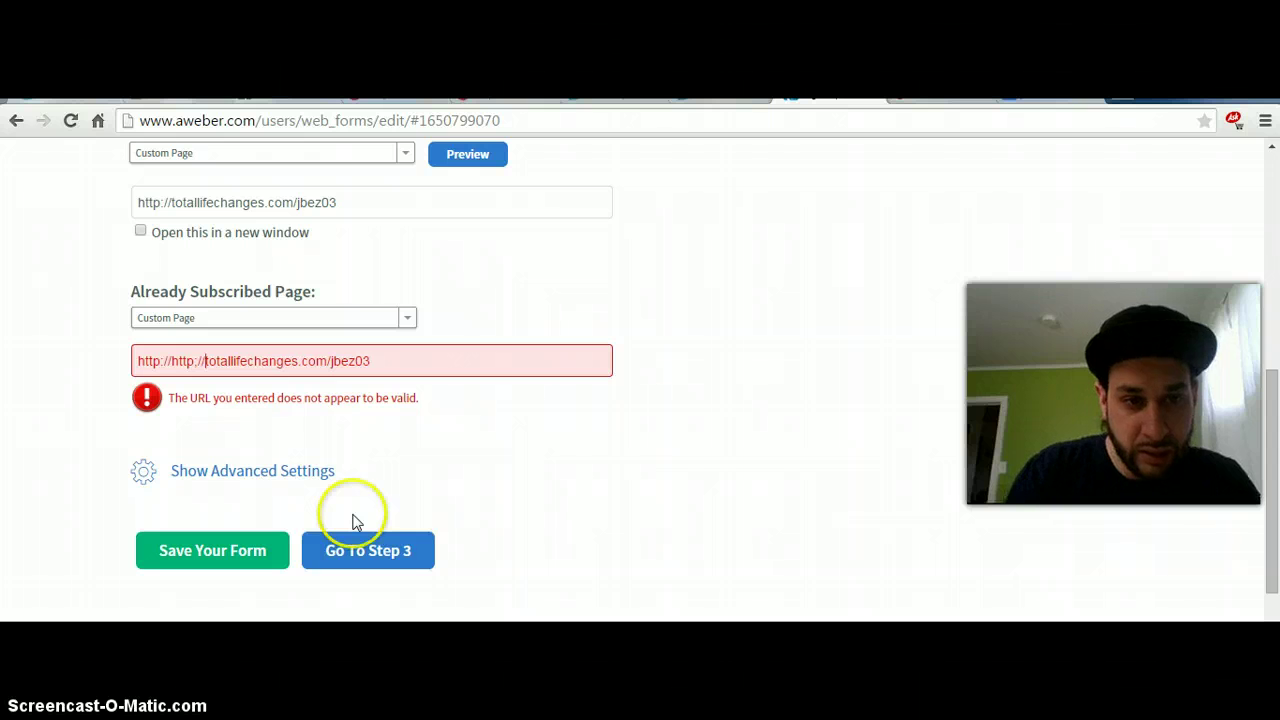
key(BackSpace)
key(BackSpace)
key(BackSpace)
key(BackSpace)
key(BackSpace)
key(BackSpace)
key(BackSpace)
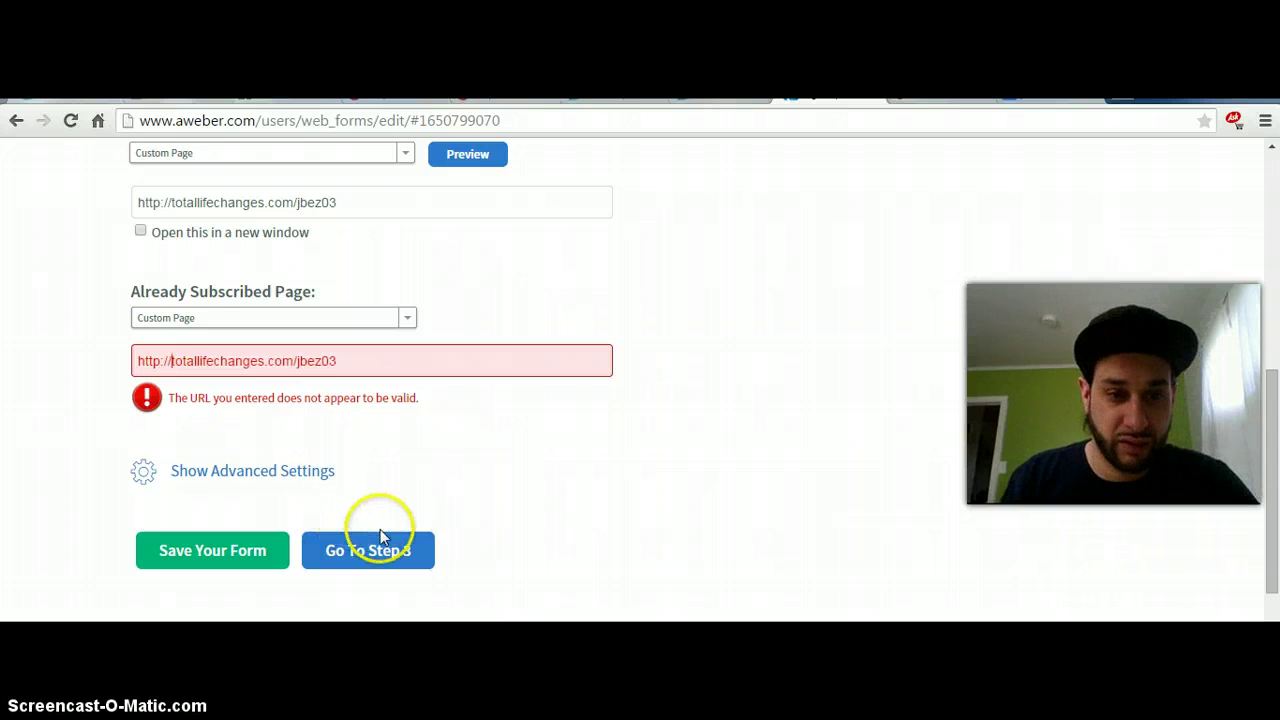
click(385, 556)
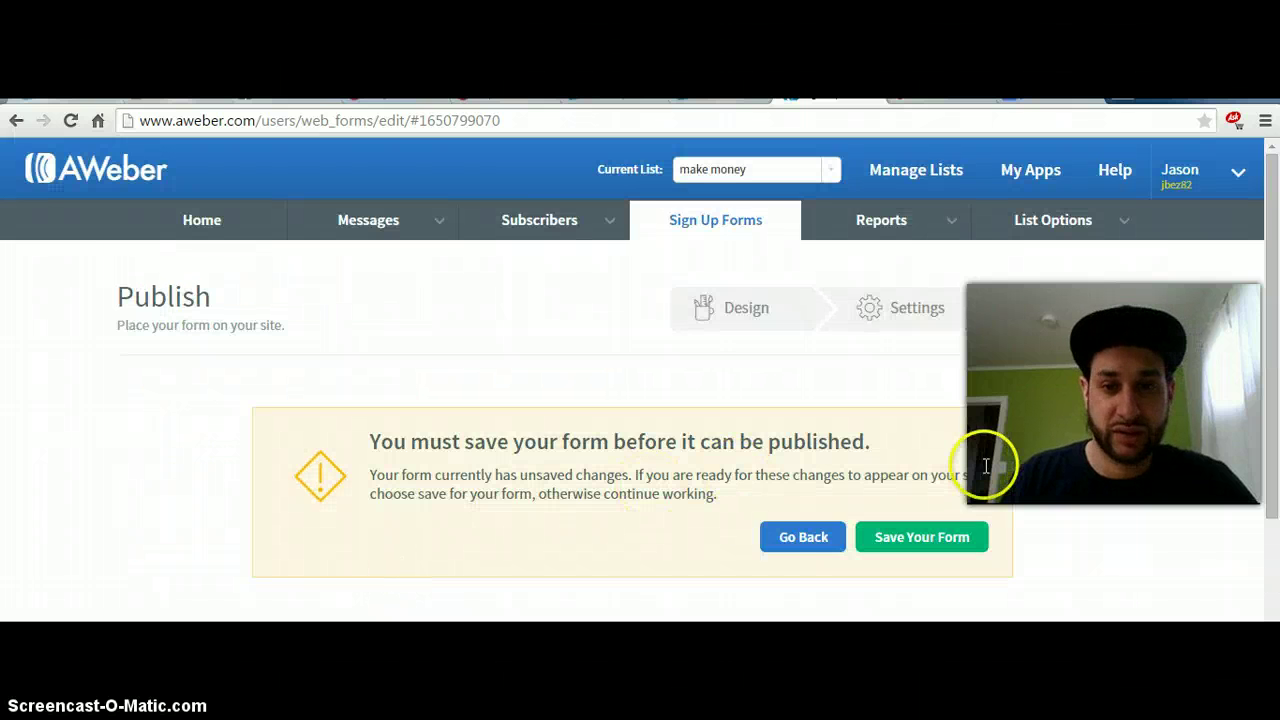
- Save the form, choose 'I Will Install My Form', and show the Raw HTML Version
click(915, 538)
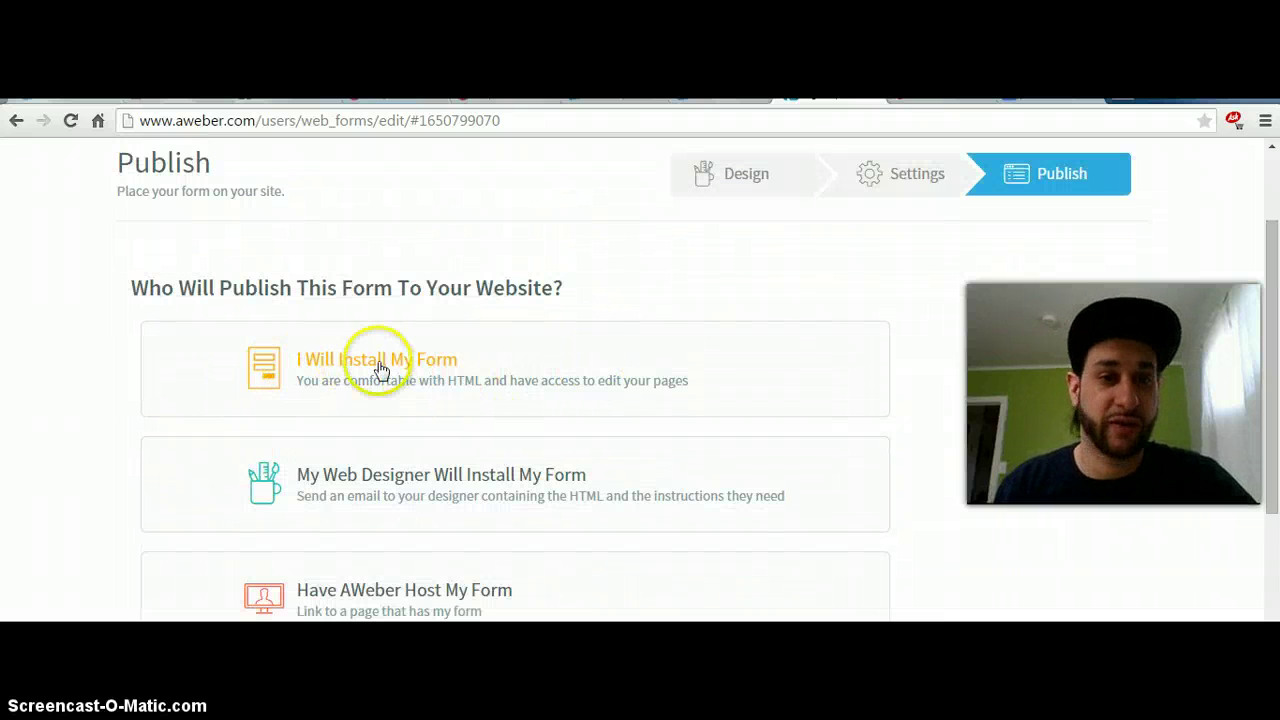
click(366, 373)
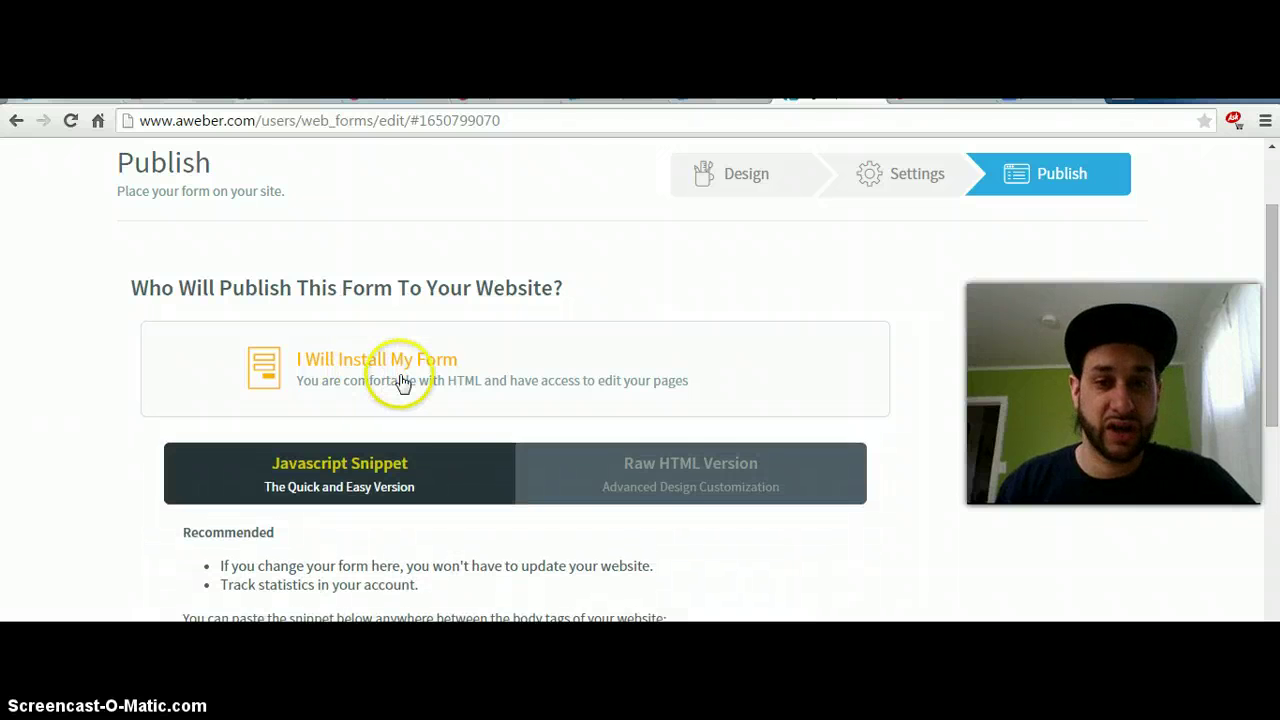
click(691, 486)
scroll(507, 521, down, 1)
scroll(507, 521, down, 10)
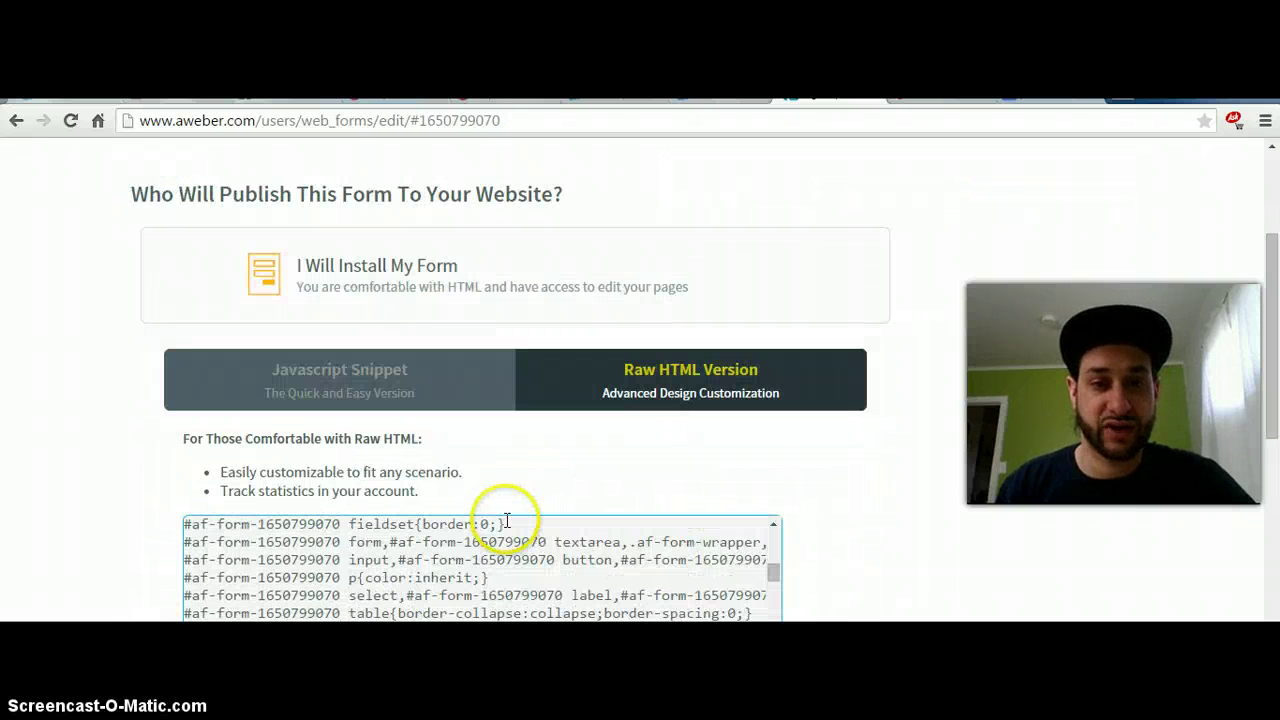
scroll(566, 557, down, 5)
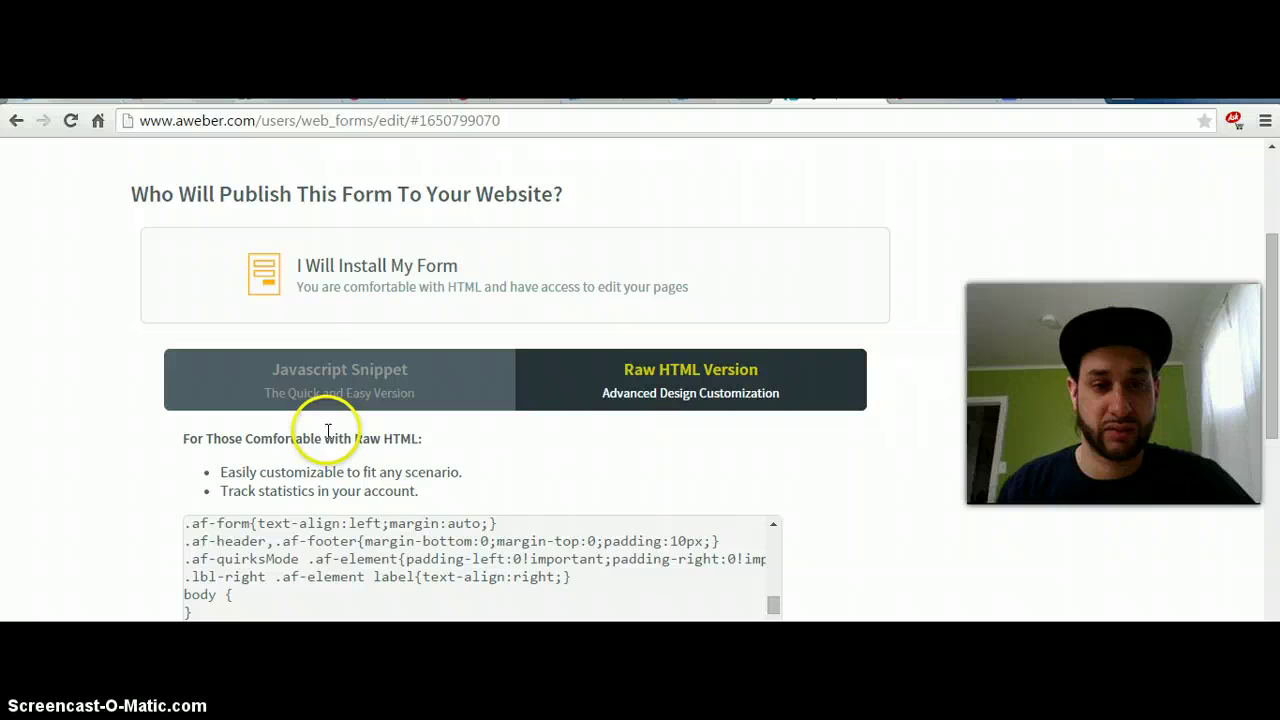
- Compare the Javascript Snippet with the Raw HTML code, select it, and collapse the panel
click(345, 372)
scroll(1202, 329, down, 1)
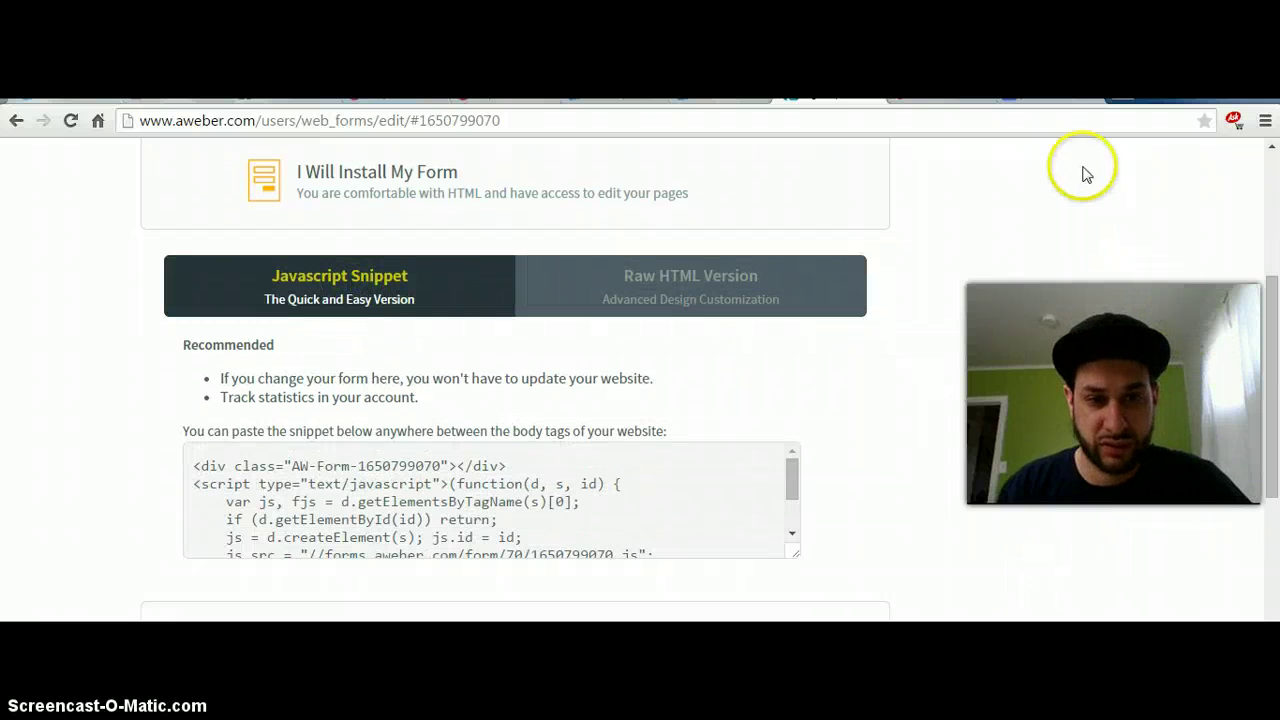
click(790, 284)
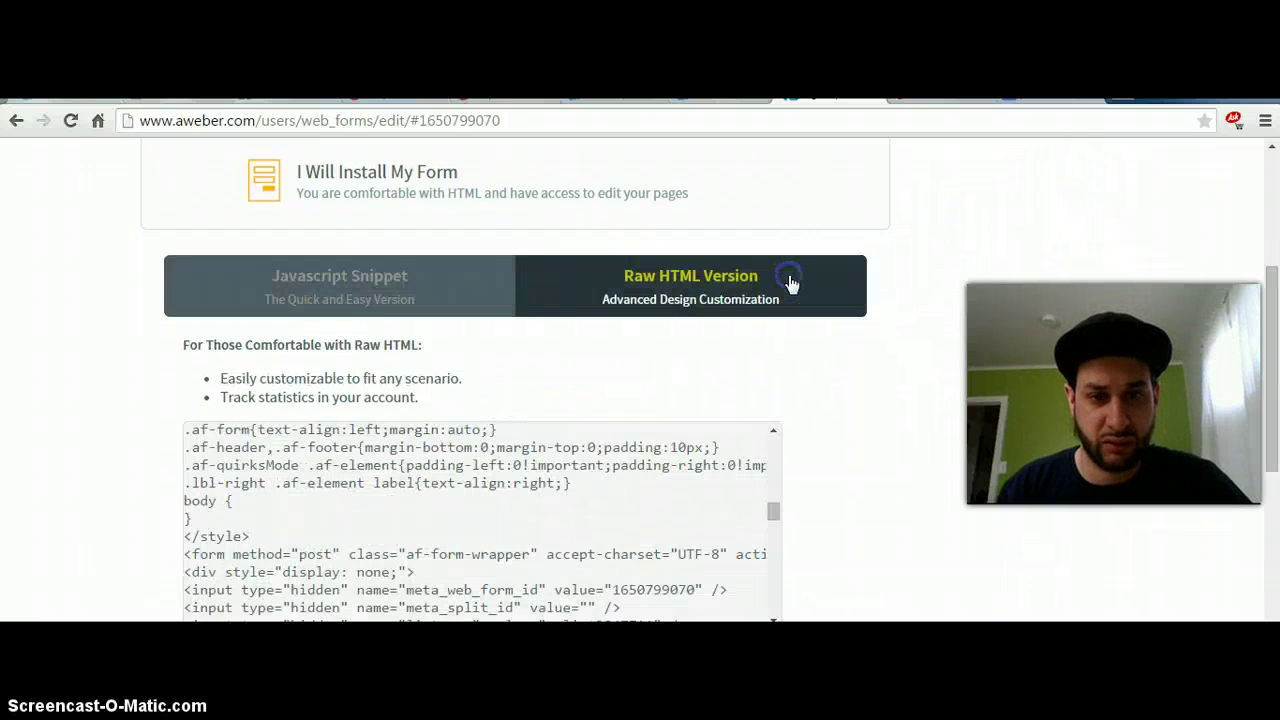
drag(777, 514, 793, 423)
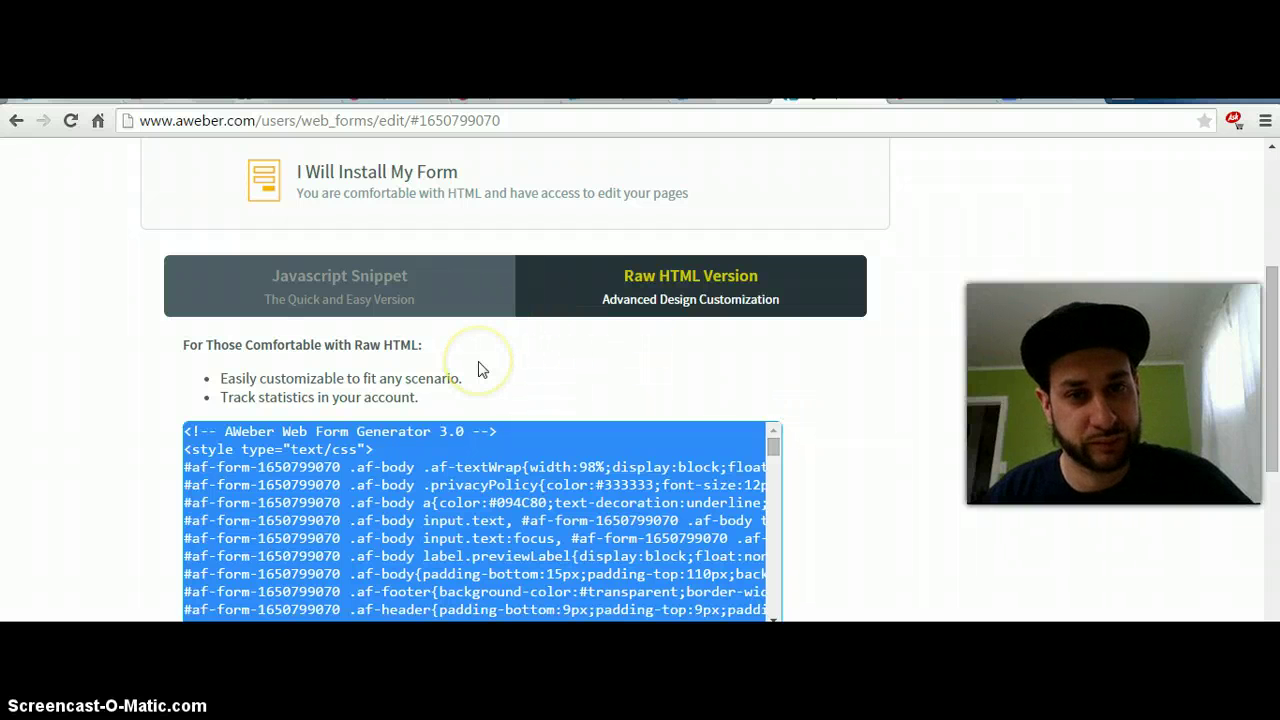
click(567, 173)
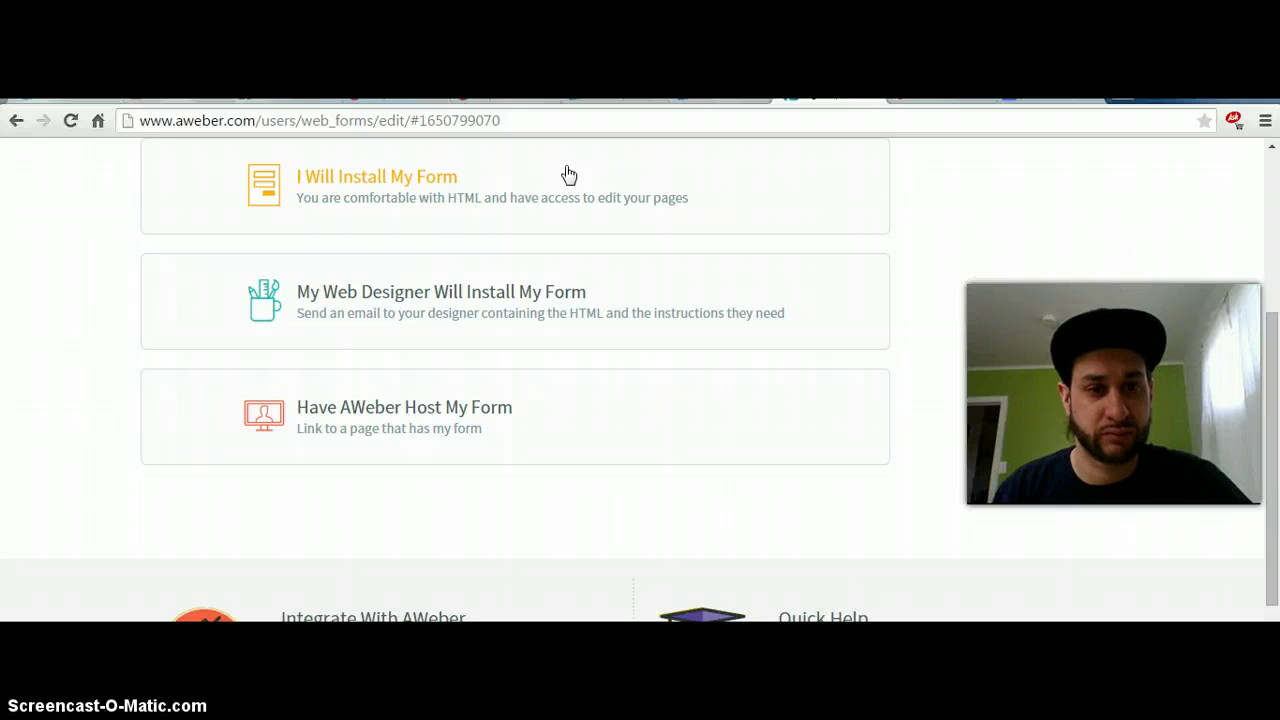
- Reopen the self-install option and put the cursor in the Raw HTML code box
click(531, 303)
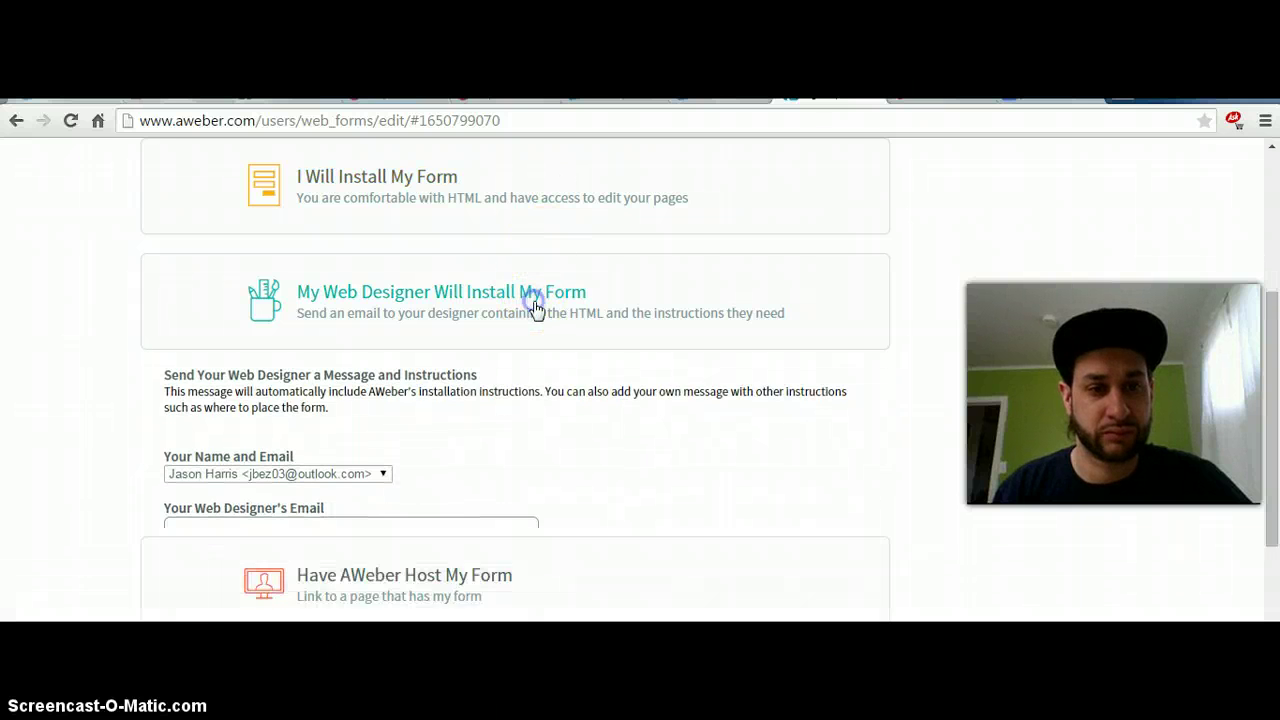
click(360, 174)
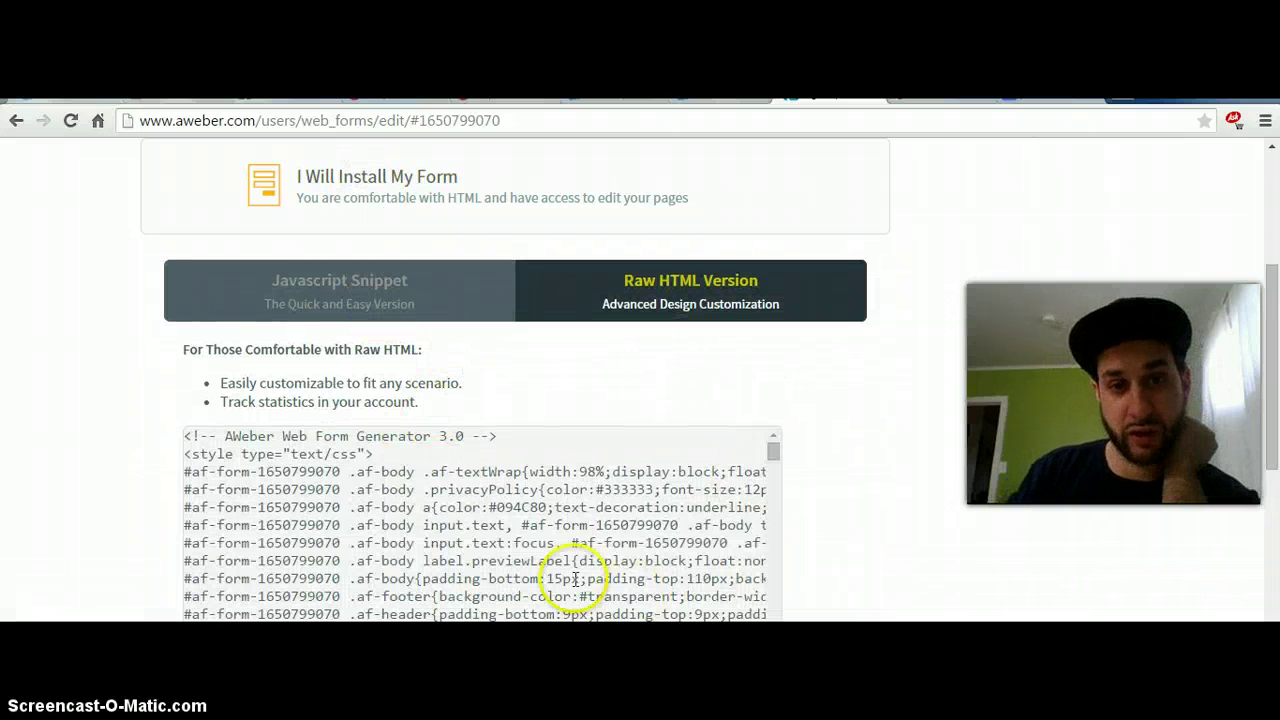
click(492, 516)
triple_click(489, 522)
triple_click(489, 512)
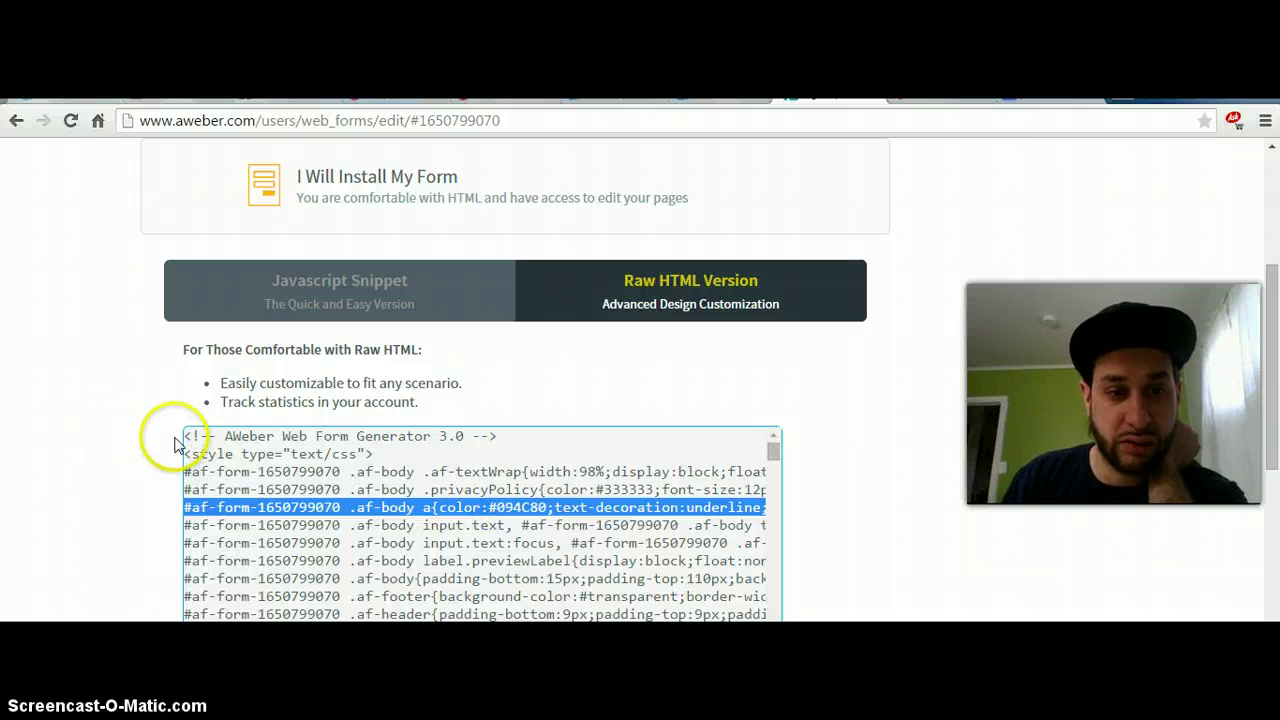
click(190, 436)
- Select all the raw HTML form code with Ctrl+A and copy it
key(ctrl+a)
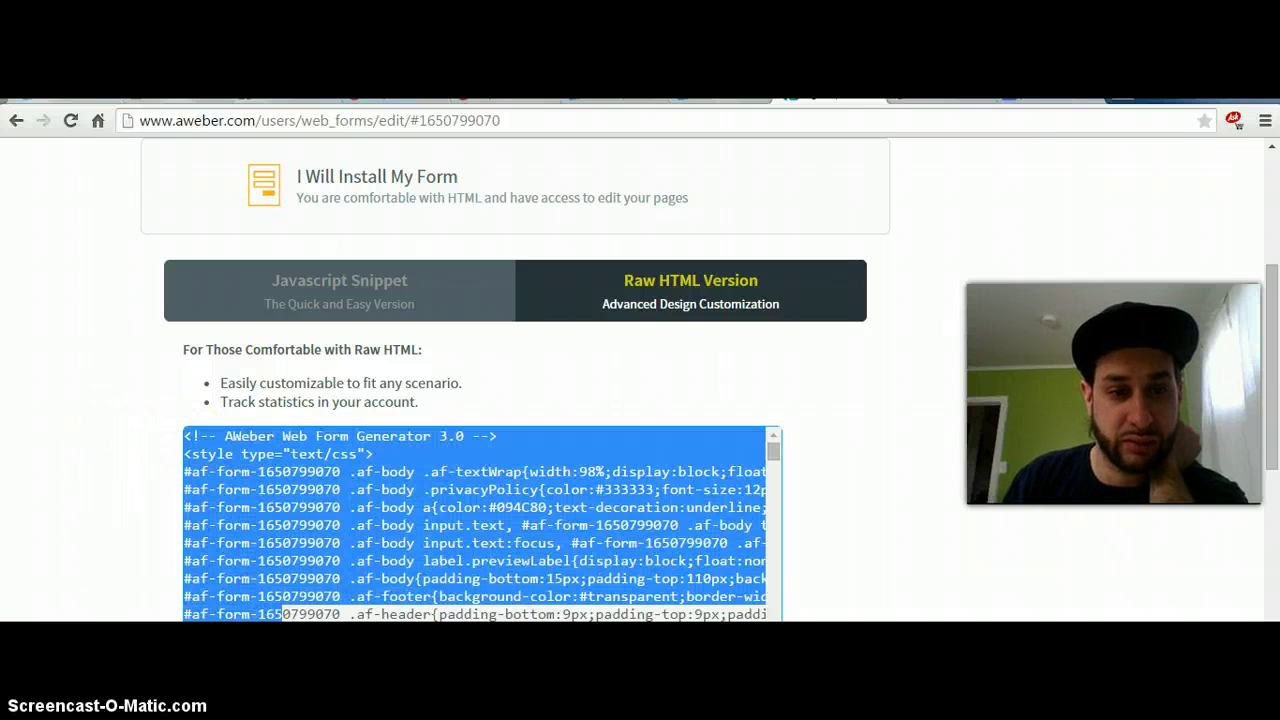
scroll(443, 457, down, 10)
scroll(450, 445, up, 4)
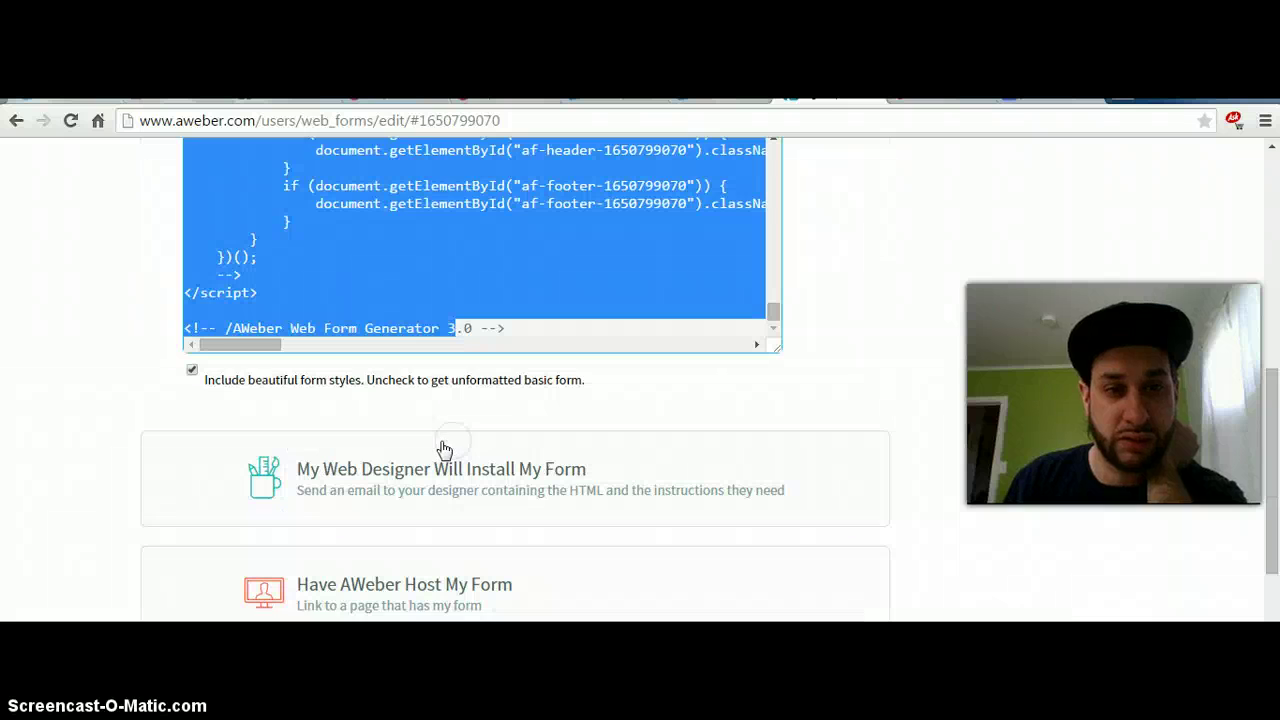
right_click(481, 330)
scroll(515, 329, up, 15)
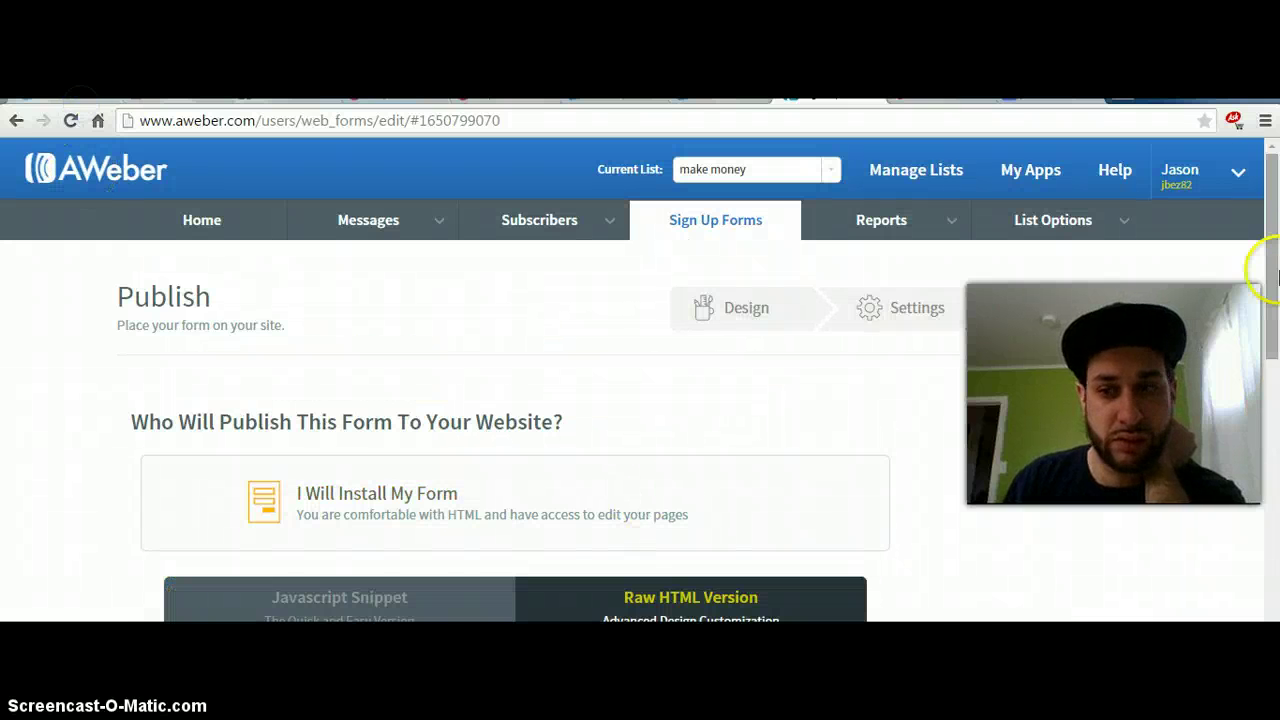
drag(1270, 178, 1273, 341)
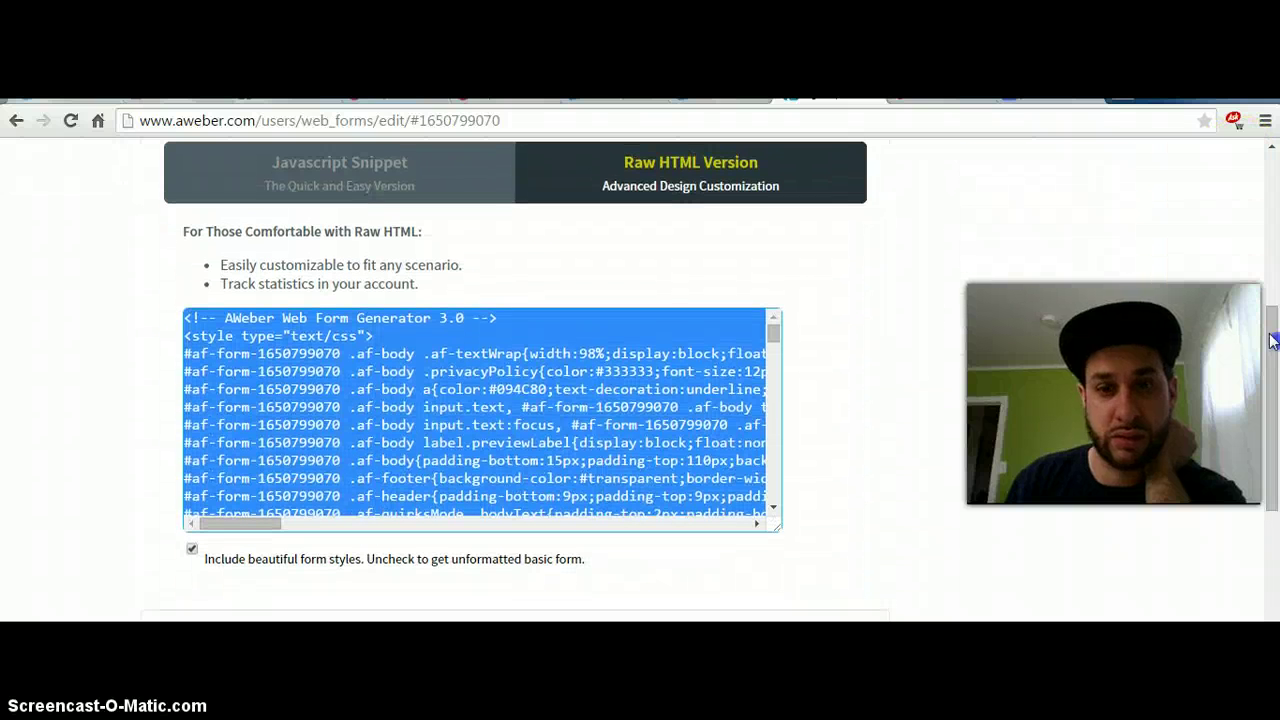
right_click(343, 452)
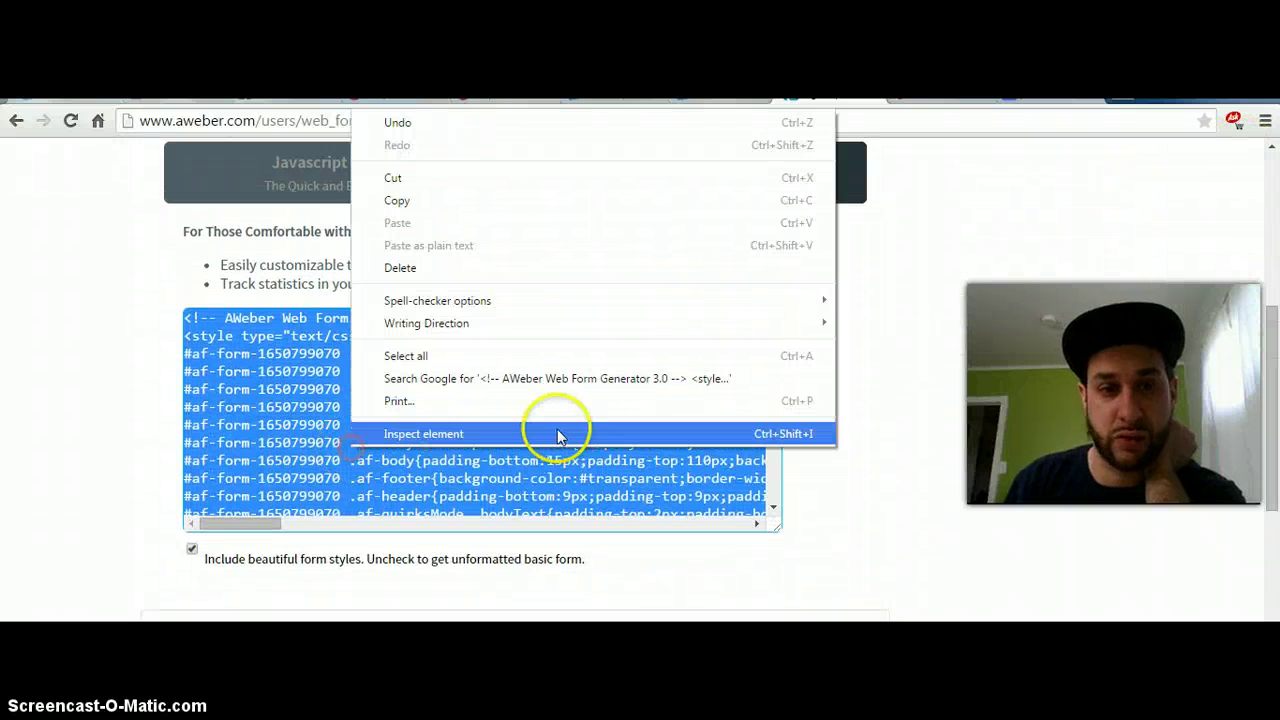
click(486, 200)
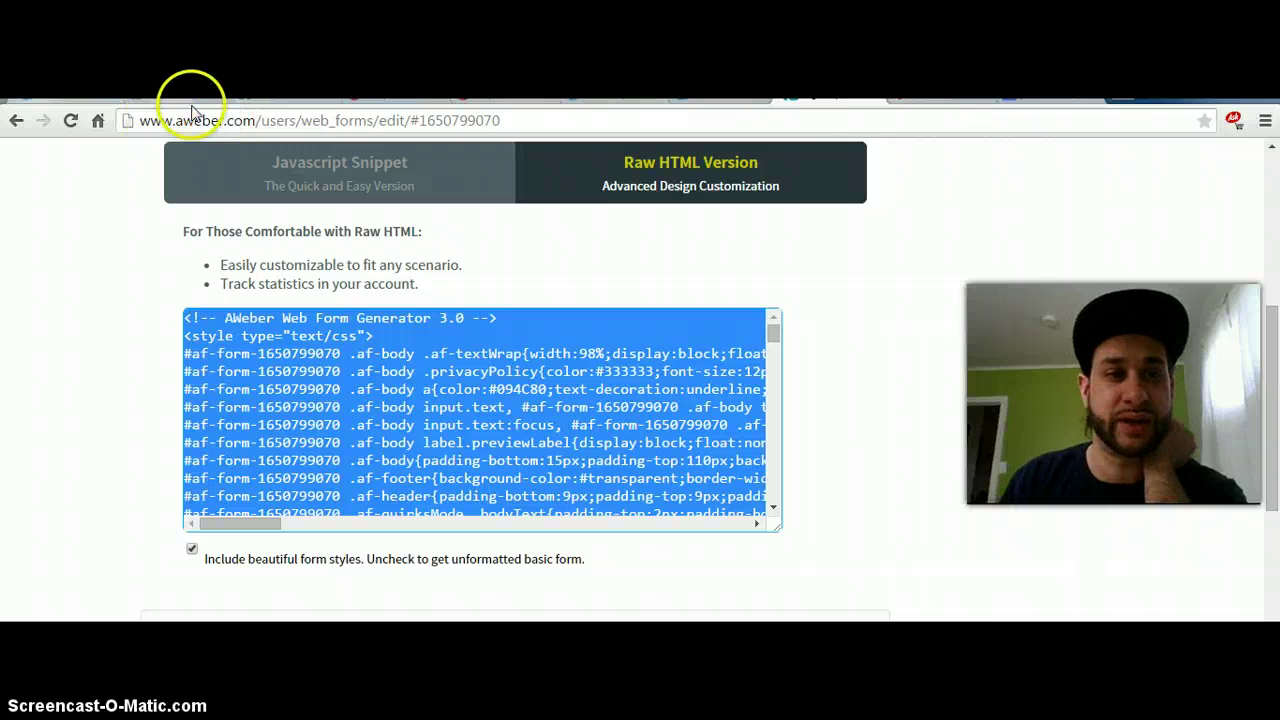
- Paste the AWeber form code into the Instapage pop-up's HTML element
click(50, 101)
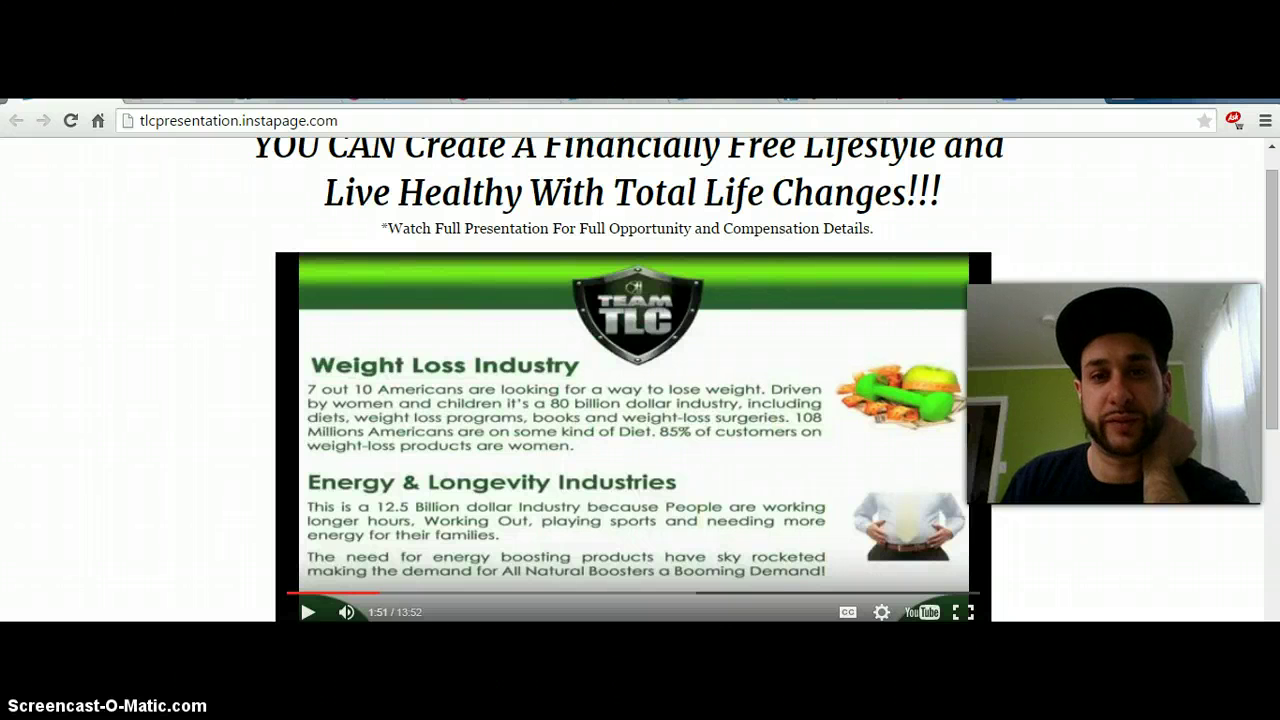
click(597, 101)
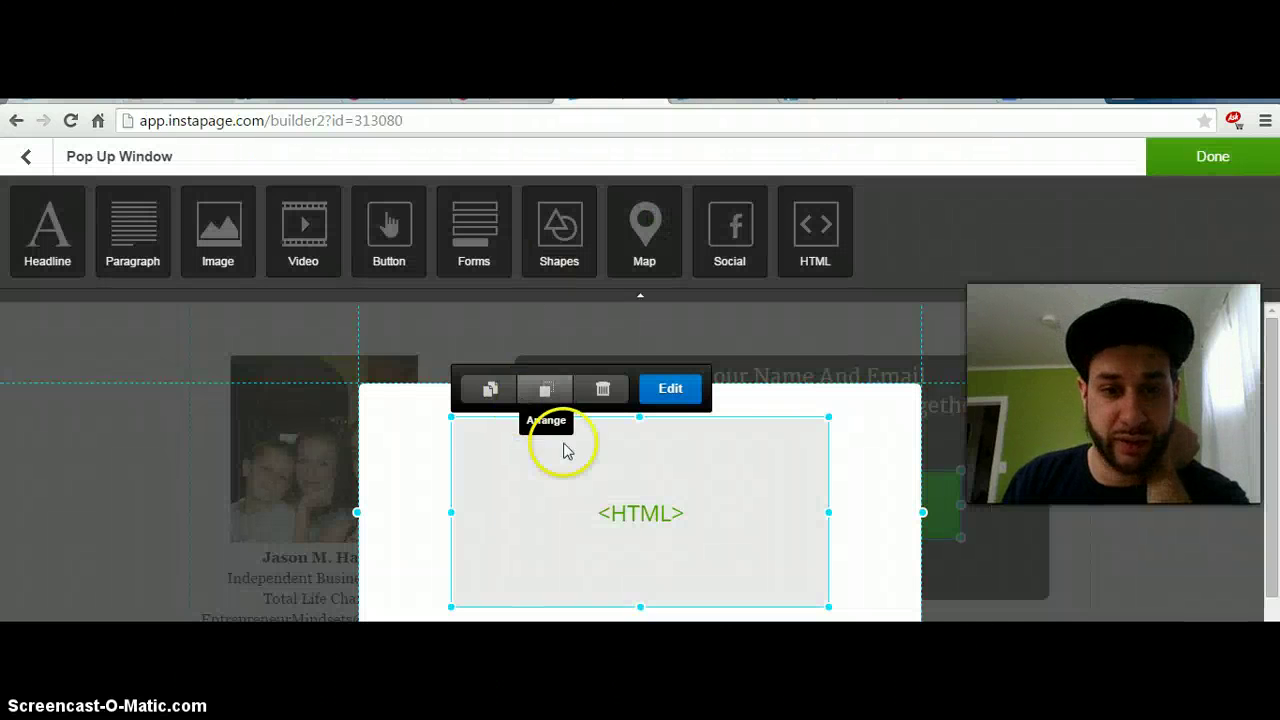
double_click(576, 484)
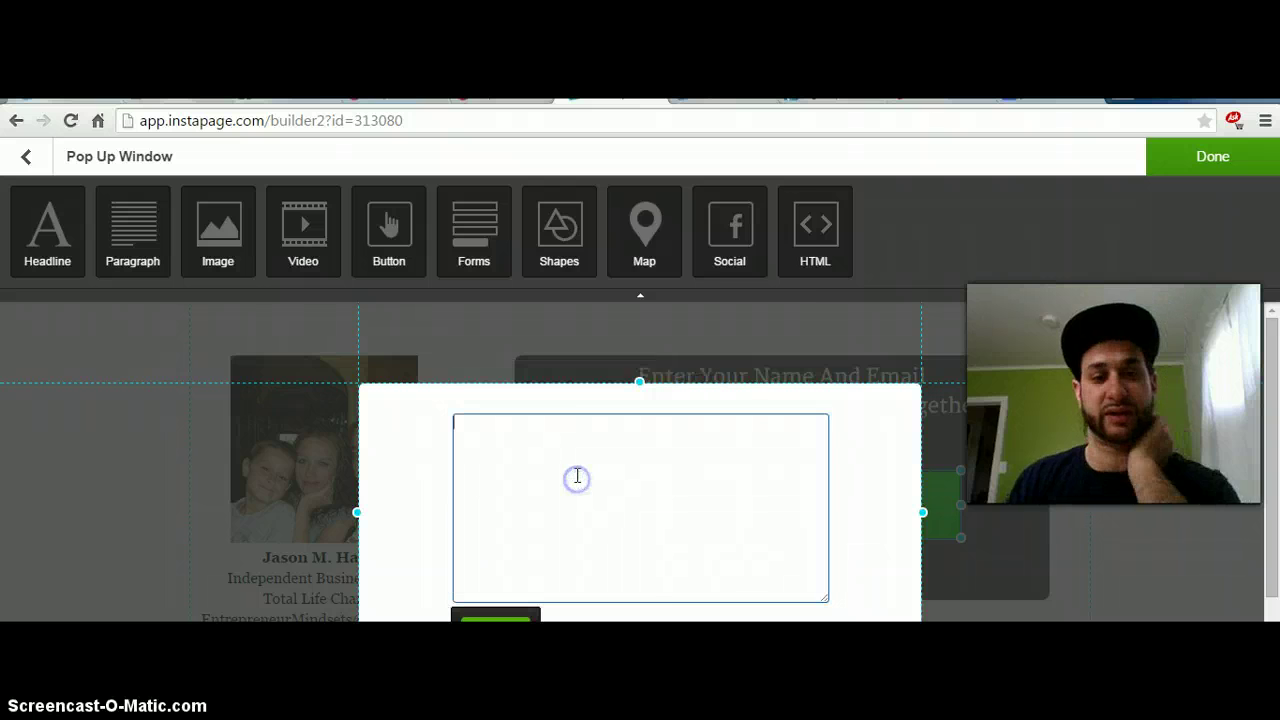
right_click(572, 478)
click(697, 299)
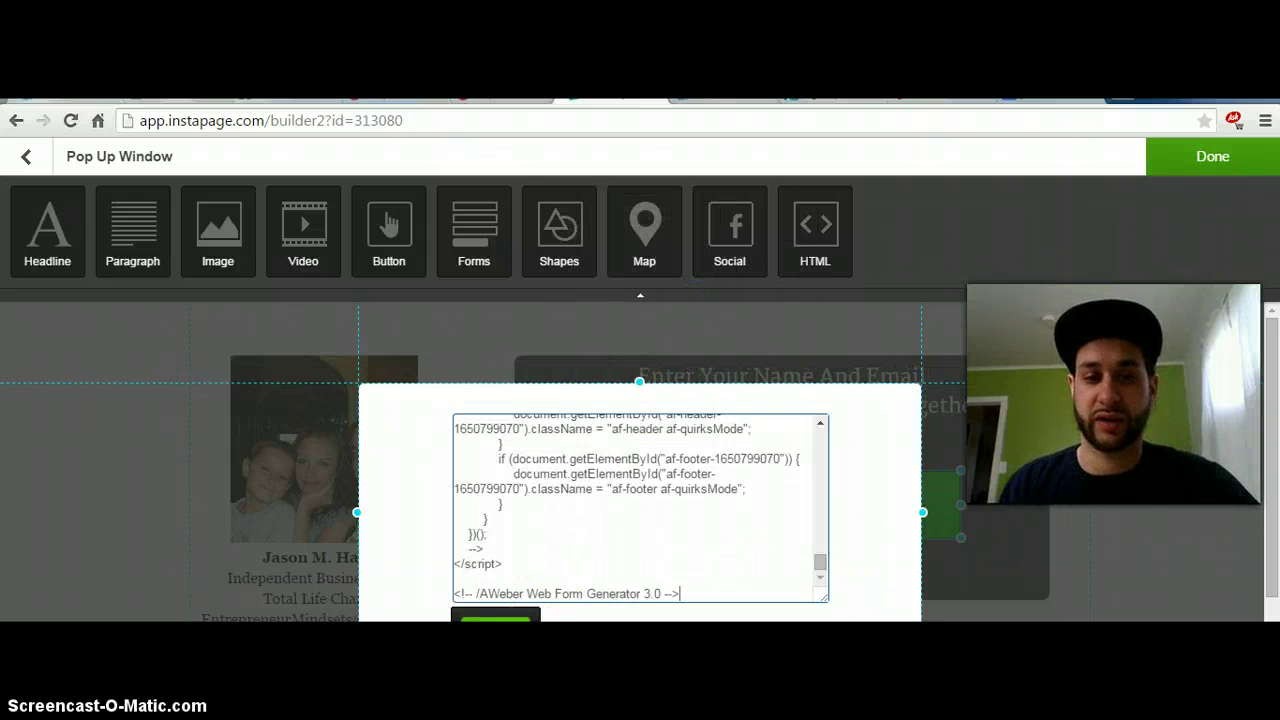
key(Escape)
- Move the HTML element to the top-left, shrink it, and narrow and shorten the pop-up
drag(787, 528, 580, 495)
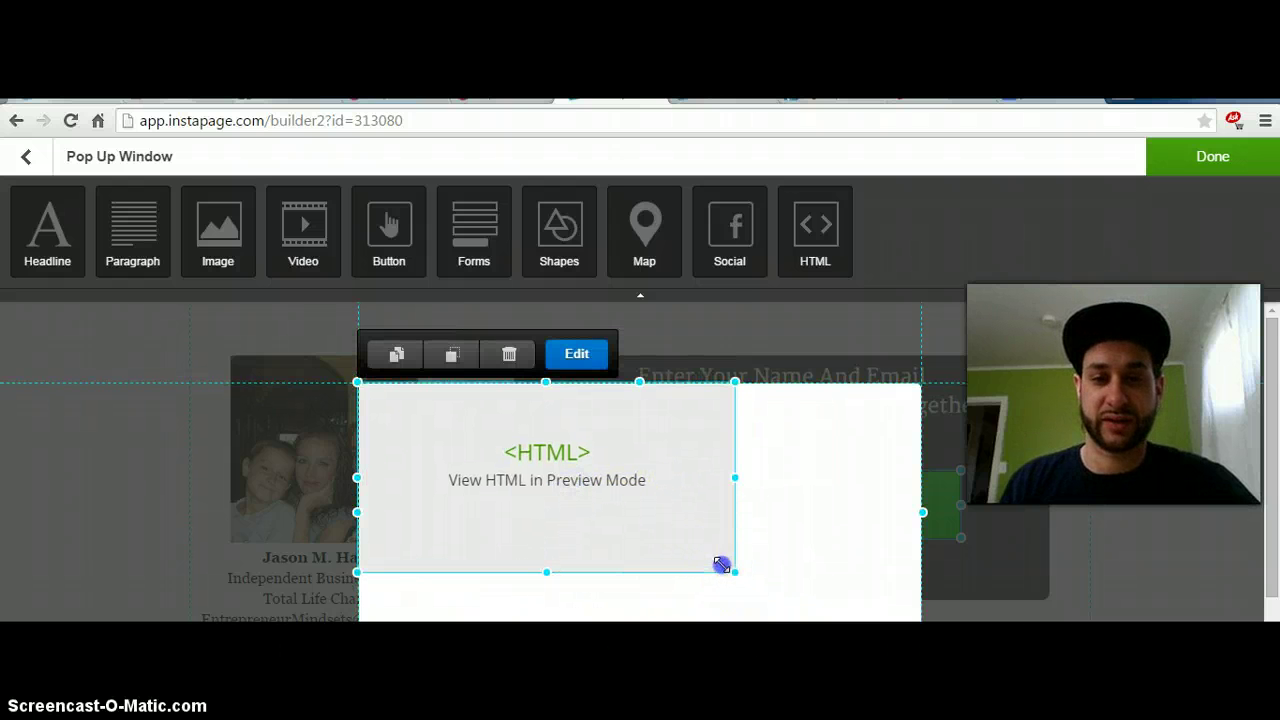
drag(722, 565, 708, 558)
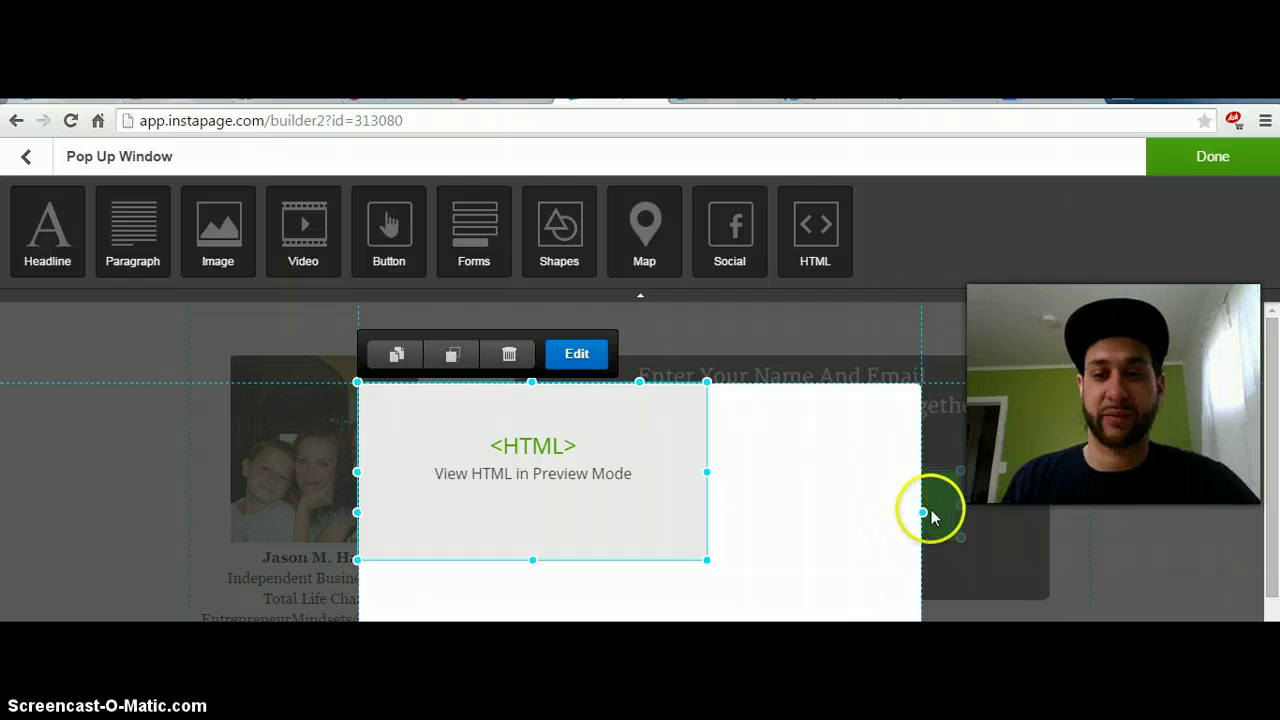
drag(925, 510, 814, 512)
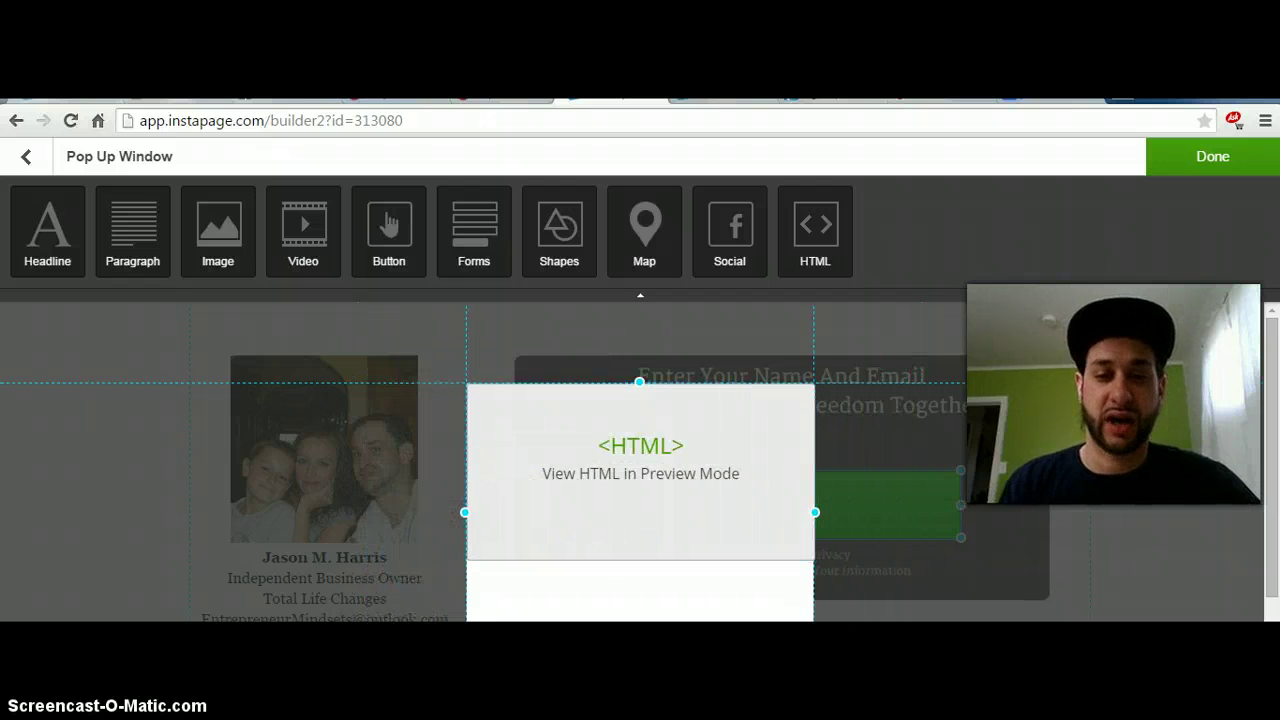
drag(640, 618, 666, 514)
click(517, 554)
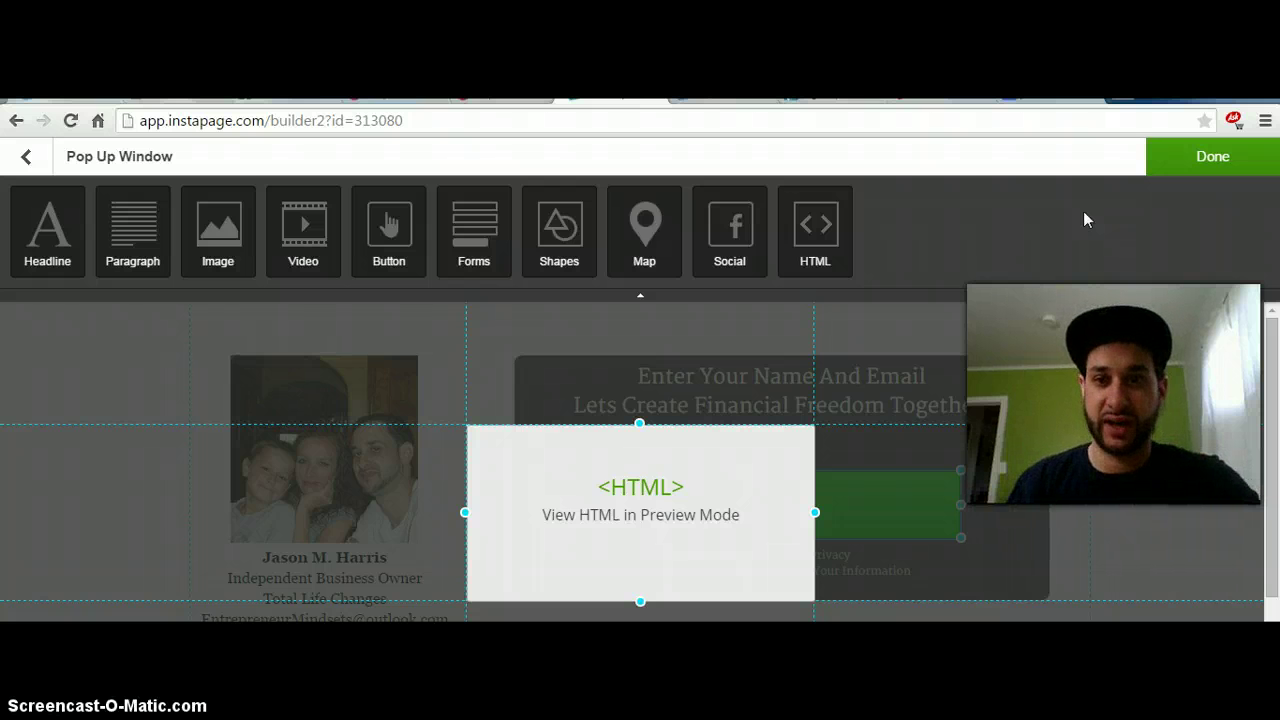
click(1240, 158)
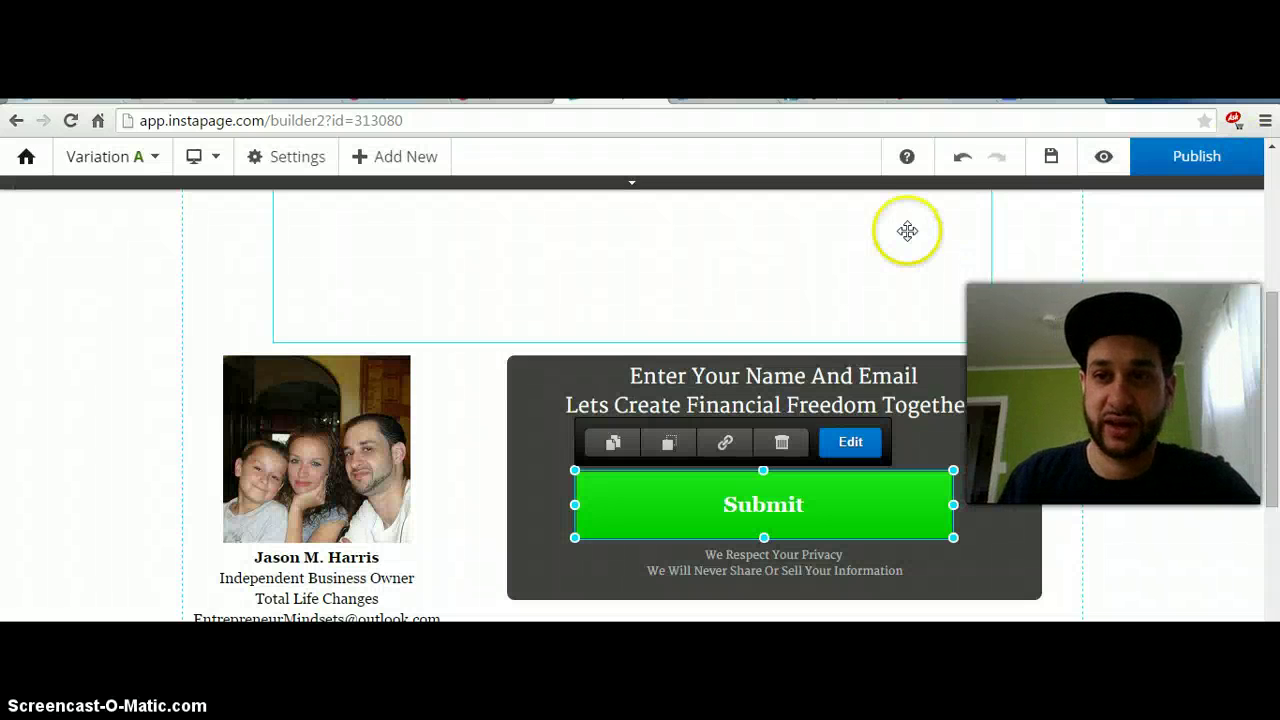
- Save and preview the TLC page, check Submit shows the 'Financial Freedom Awaits' pop-up, then close the preview
click(1042, 162)
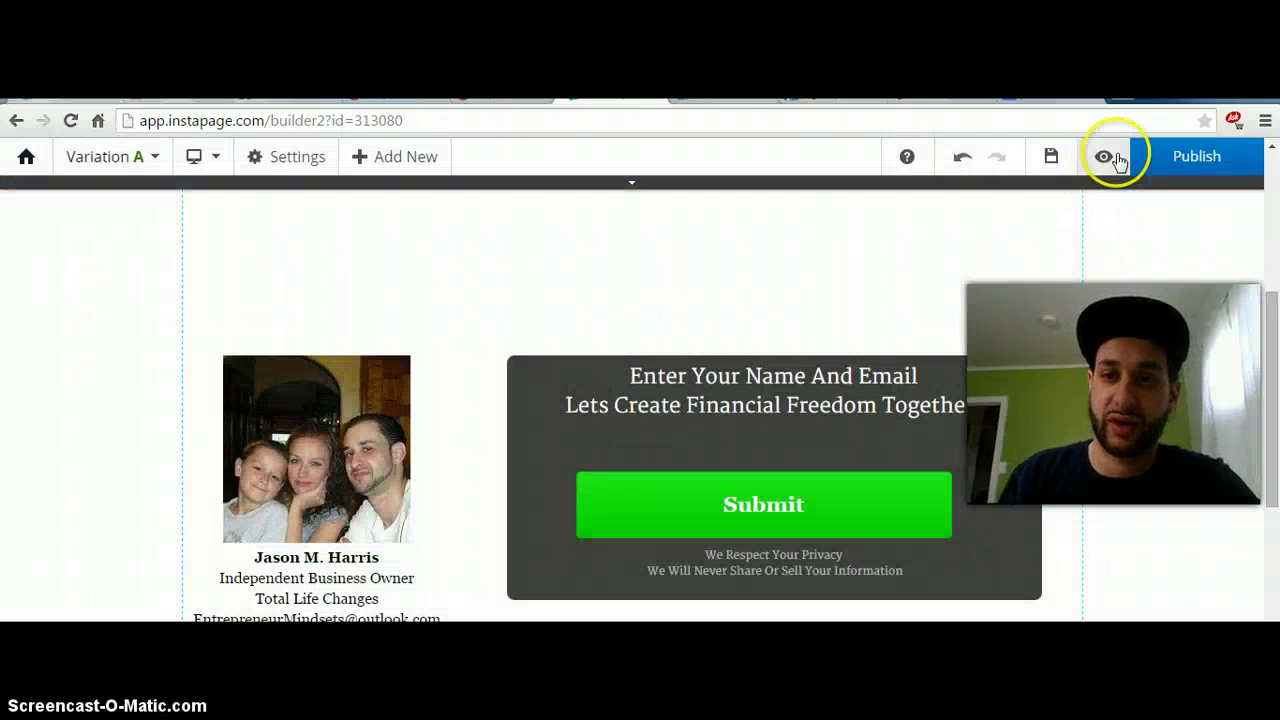
click(1110, 153)
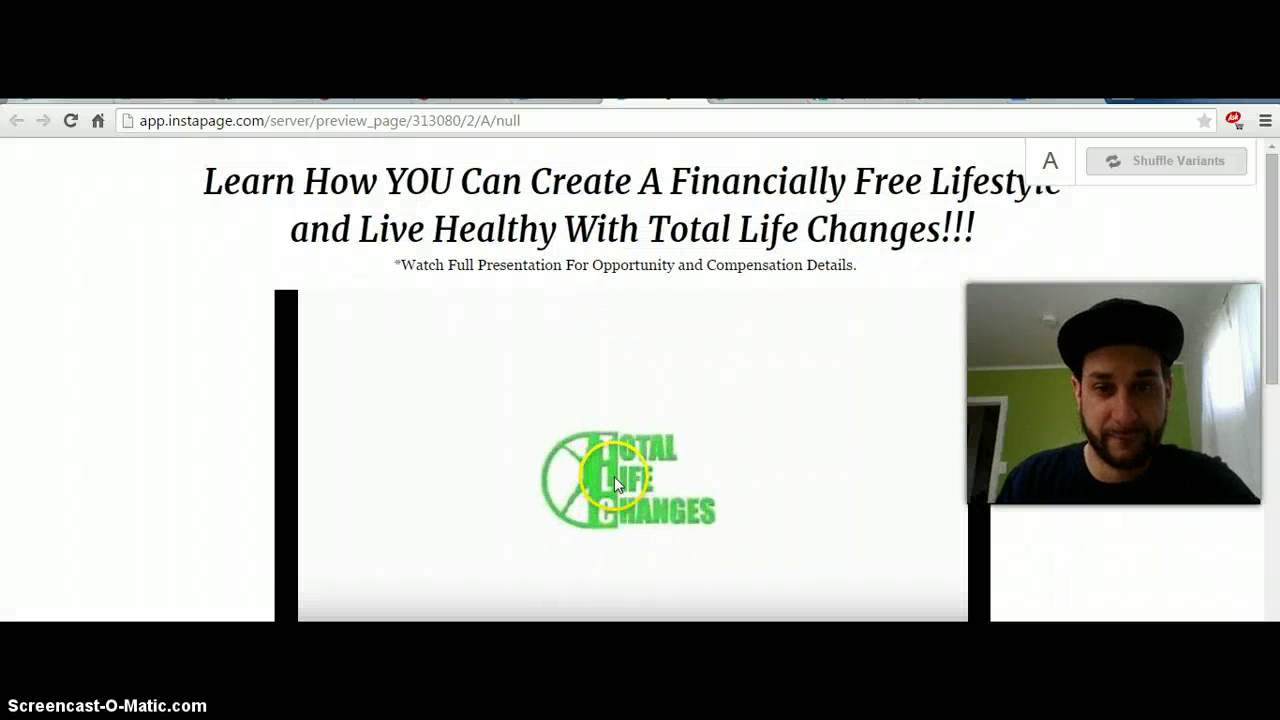
scroll(762, 480, down, 6)
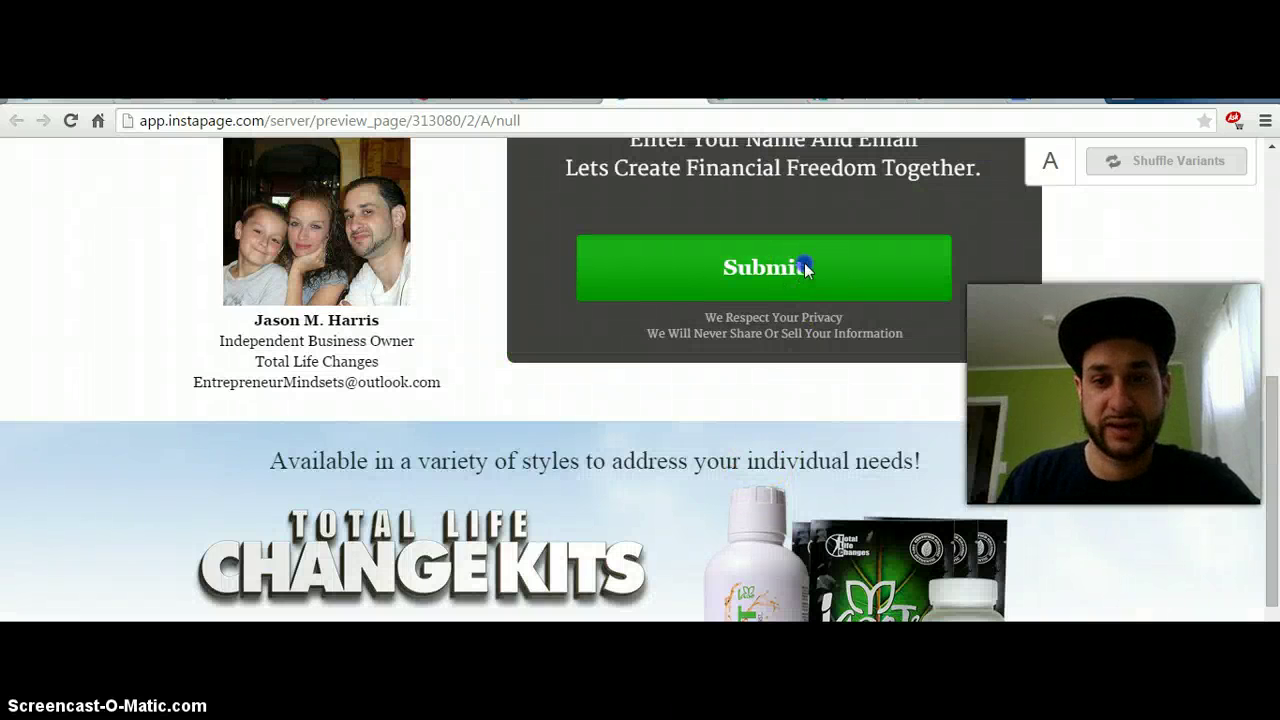
click(806, 268)
click(835, 418)
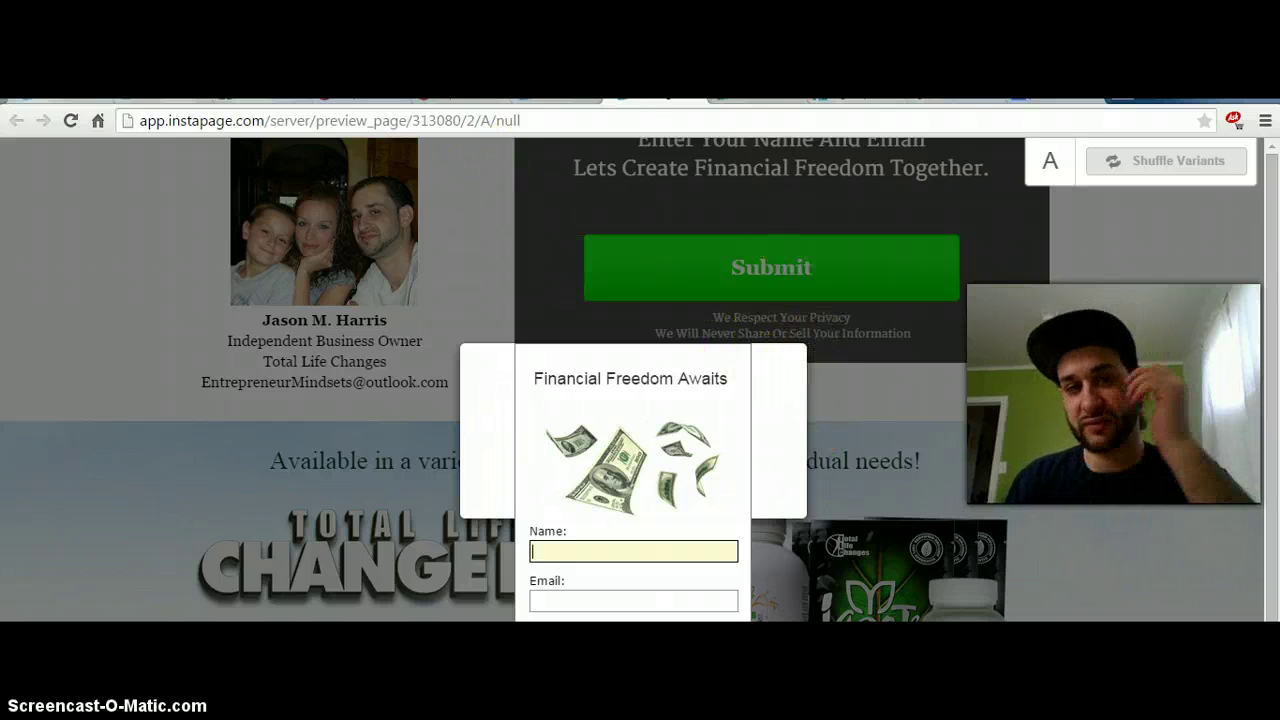
key(ctrl+w)
- Reopen the Submit pop-up, then resize the AWeber HTML element and centre it in the pop-up
click(663, 500)
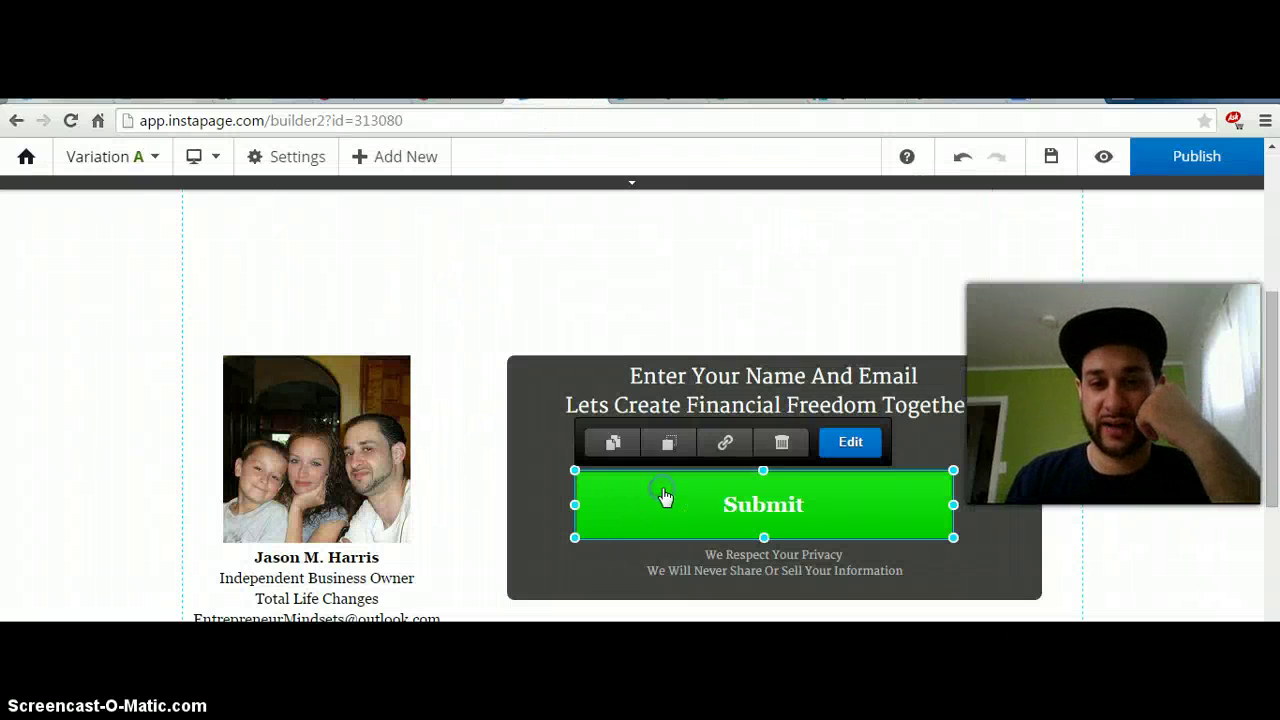
click(686, 447)
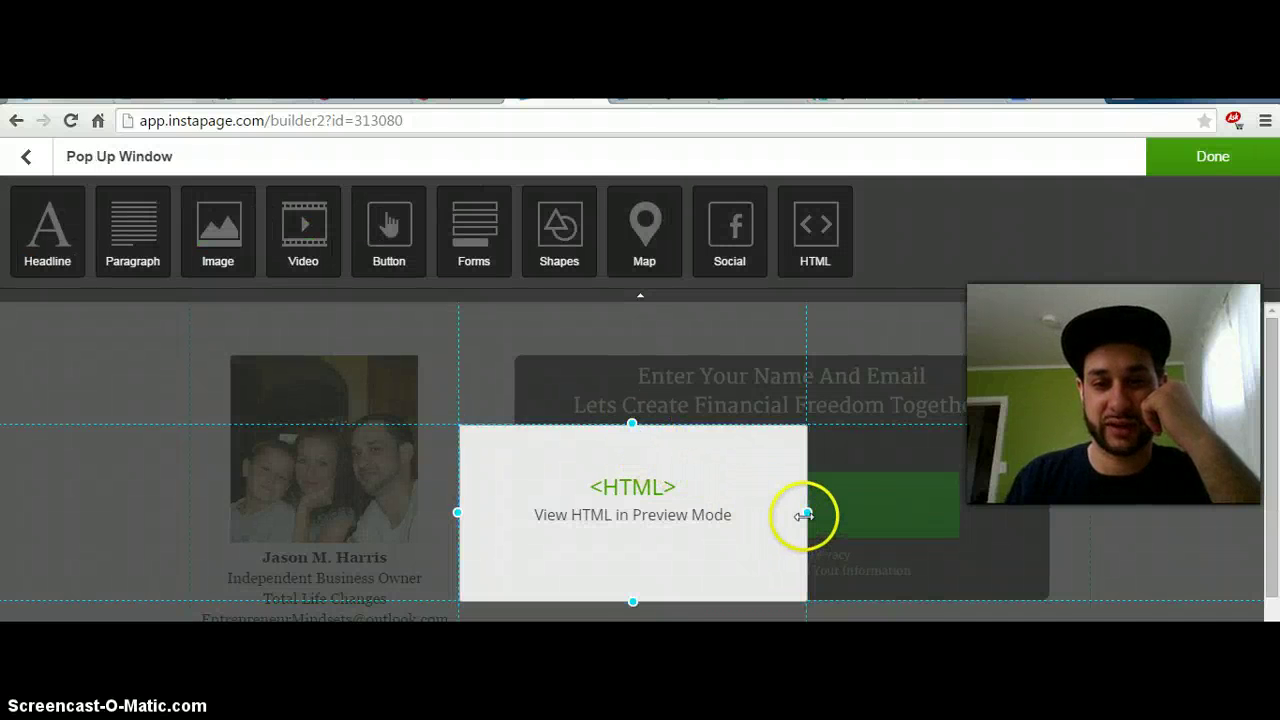
drag(812, 512, 785, 528)
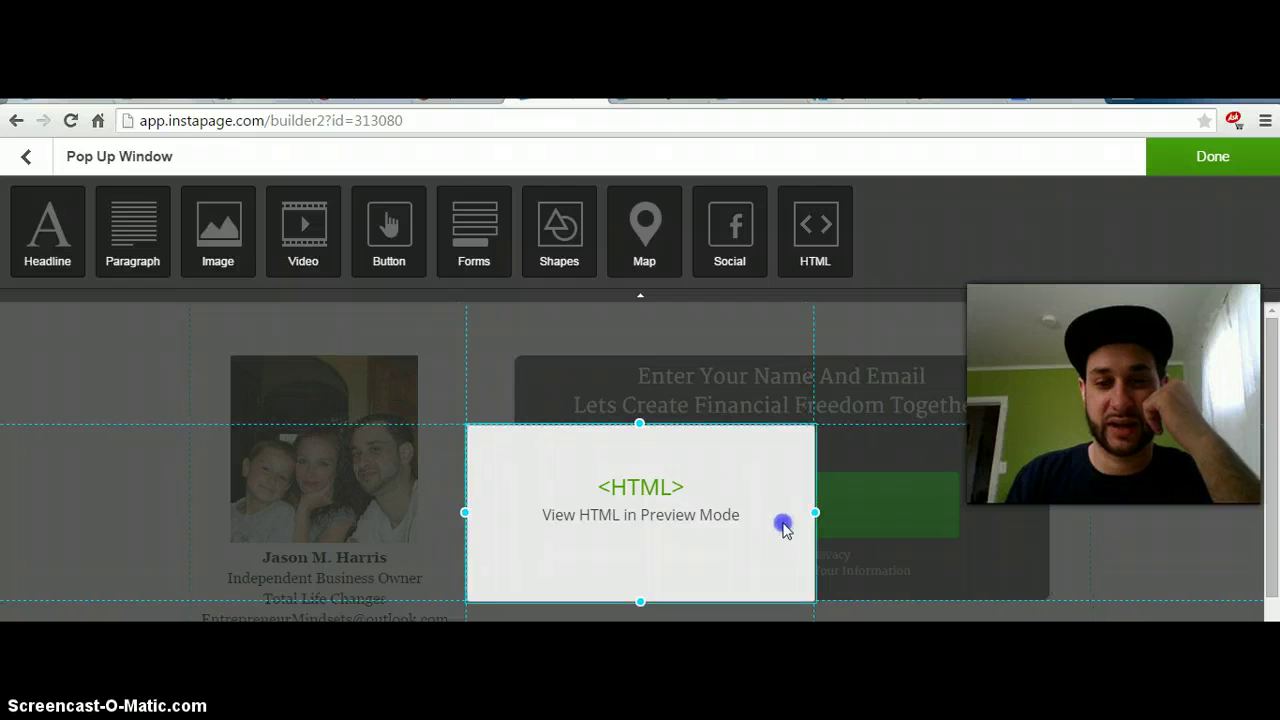
click(814, 511)
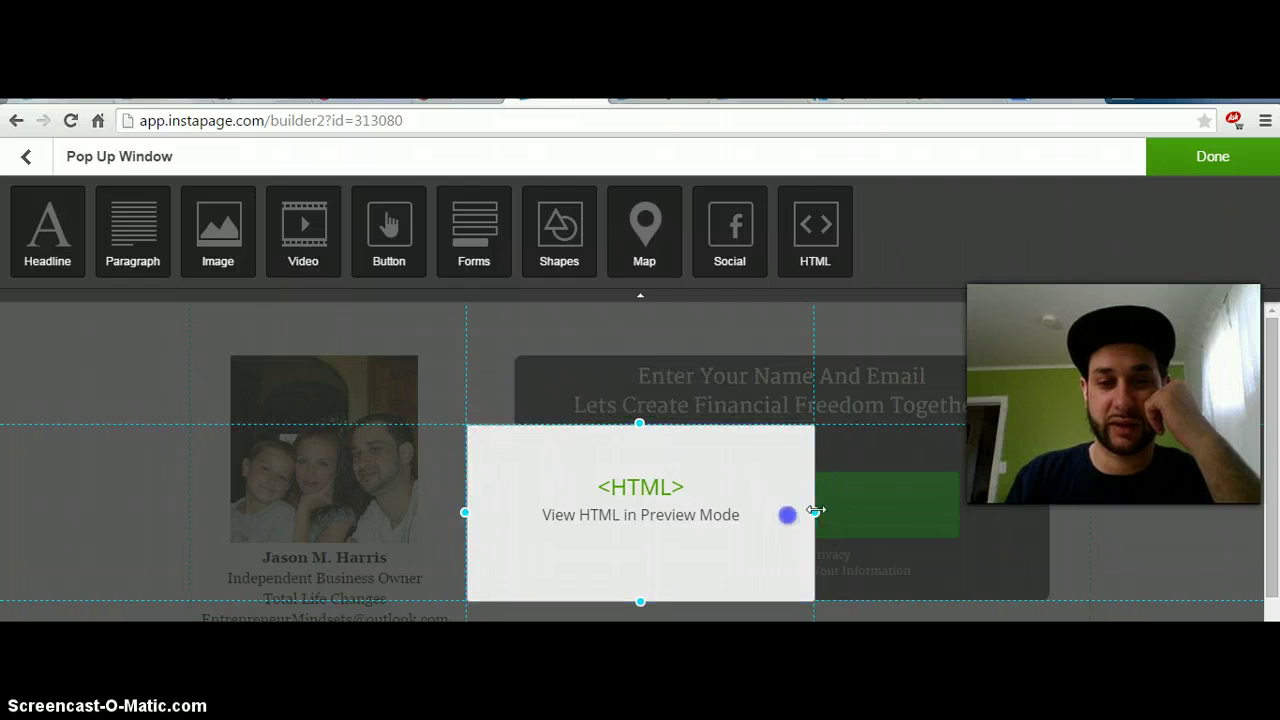
drag(812, 513, 723, 526)
click(748, 531)
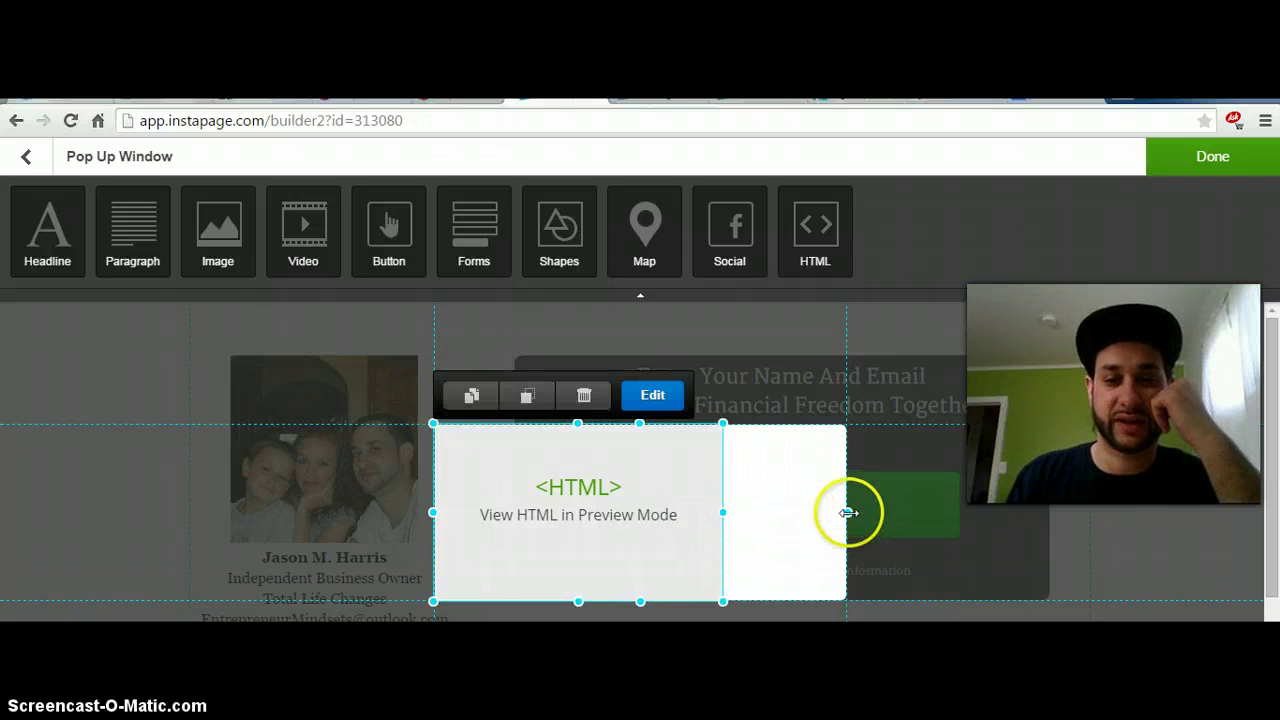
mouse_move(566, 550)
mouse_down()
mouse_move(628, 550)
mouse_move(571, 538)
mouse_up()
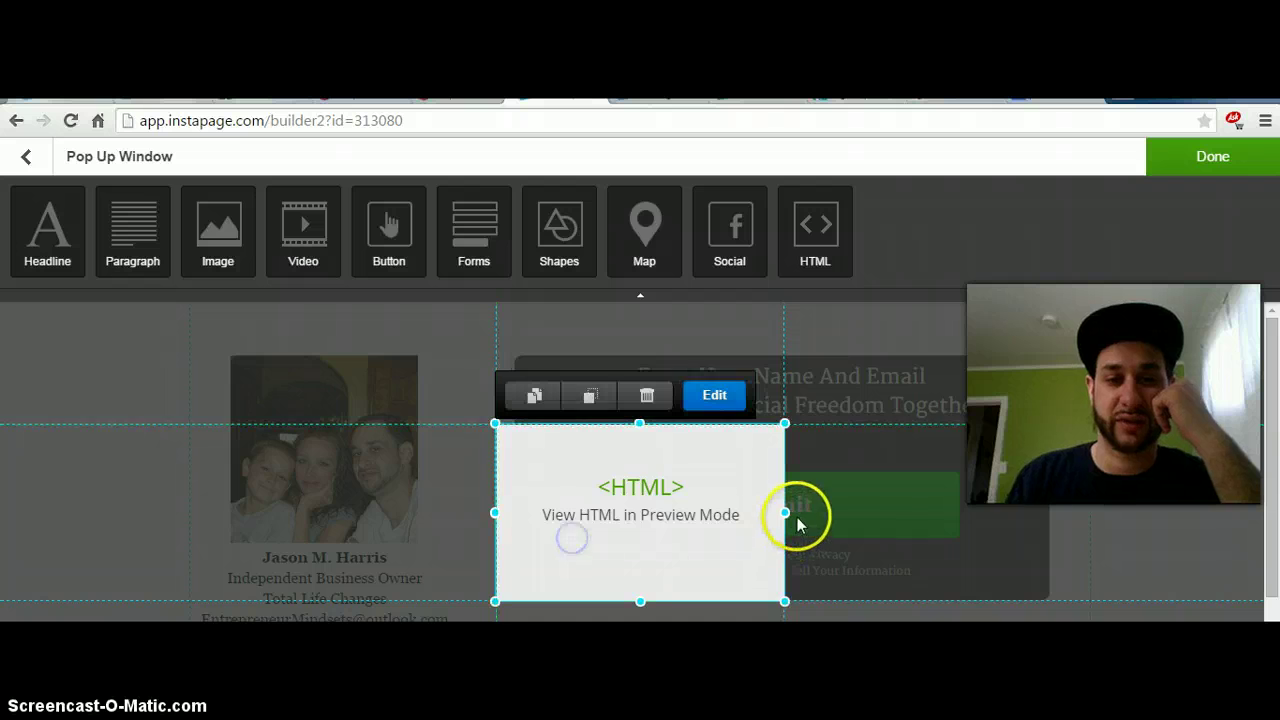
- Finish the pop-up edit, save the landing page and open its preview
click(1190, 158)
click(1174, 246)
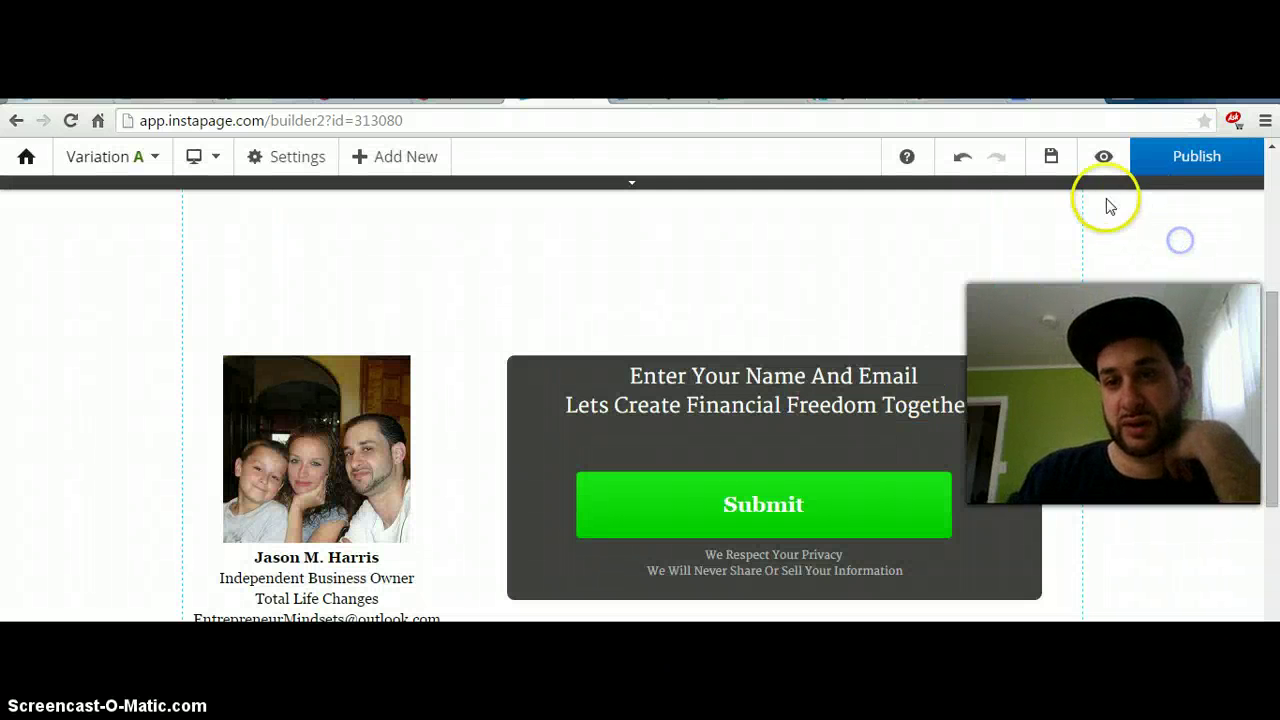
click(1051, 157)
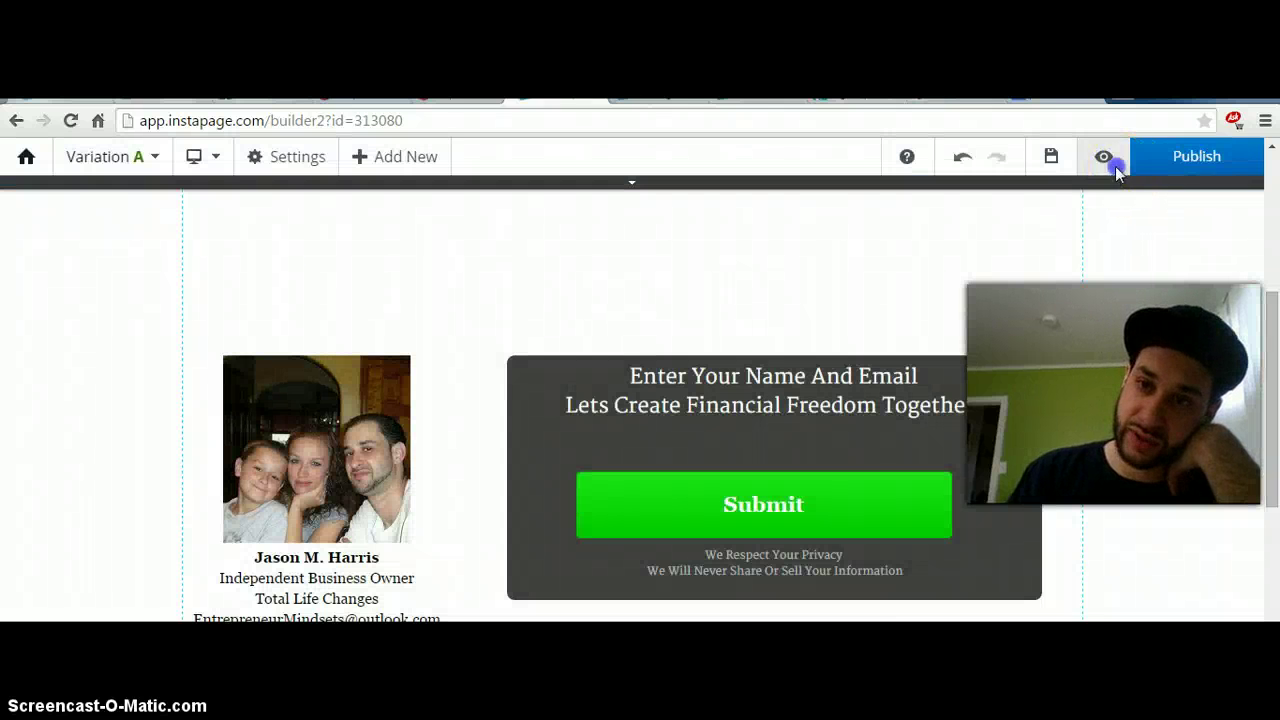
click(1113, 163)
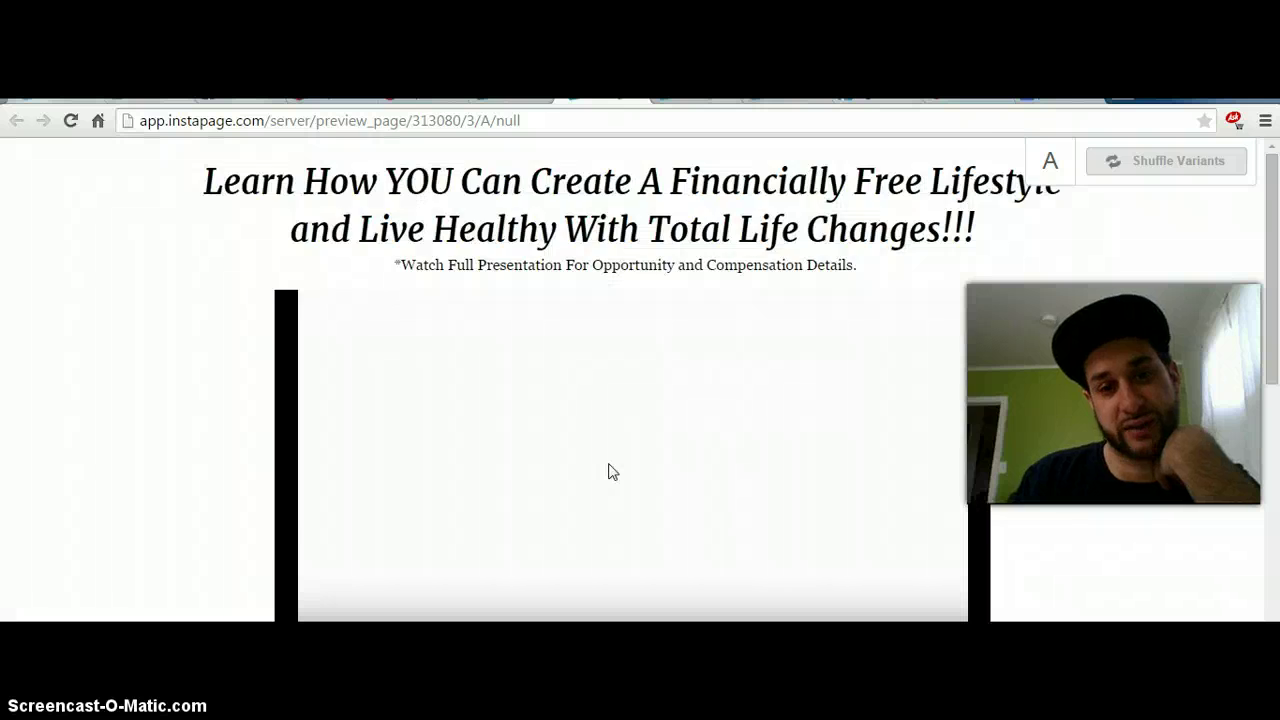
- Test that Submit opens the sign-up pop-up in the preview, then return to AWeber
scroll(612, 471, down, 4)
click(761, 150)
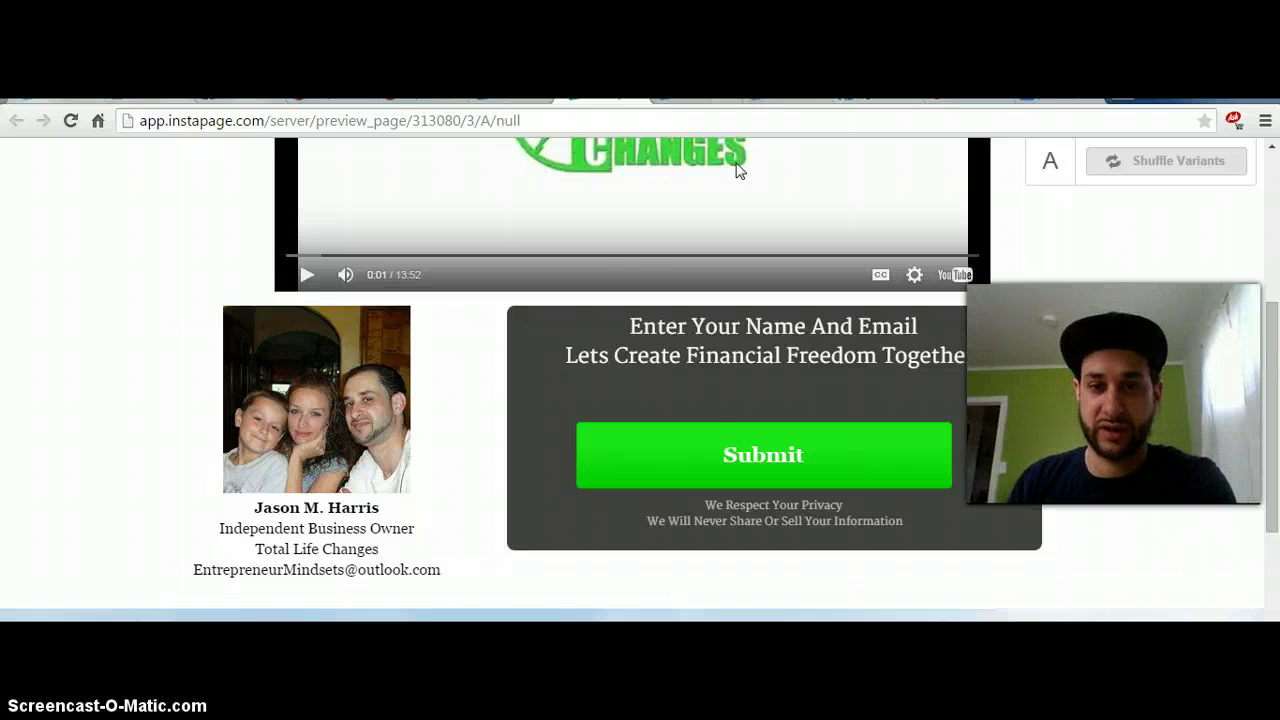
click(754, 437)
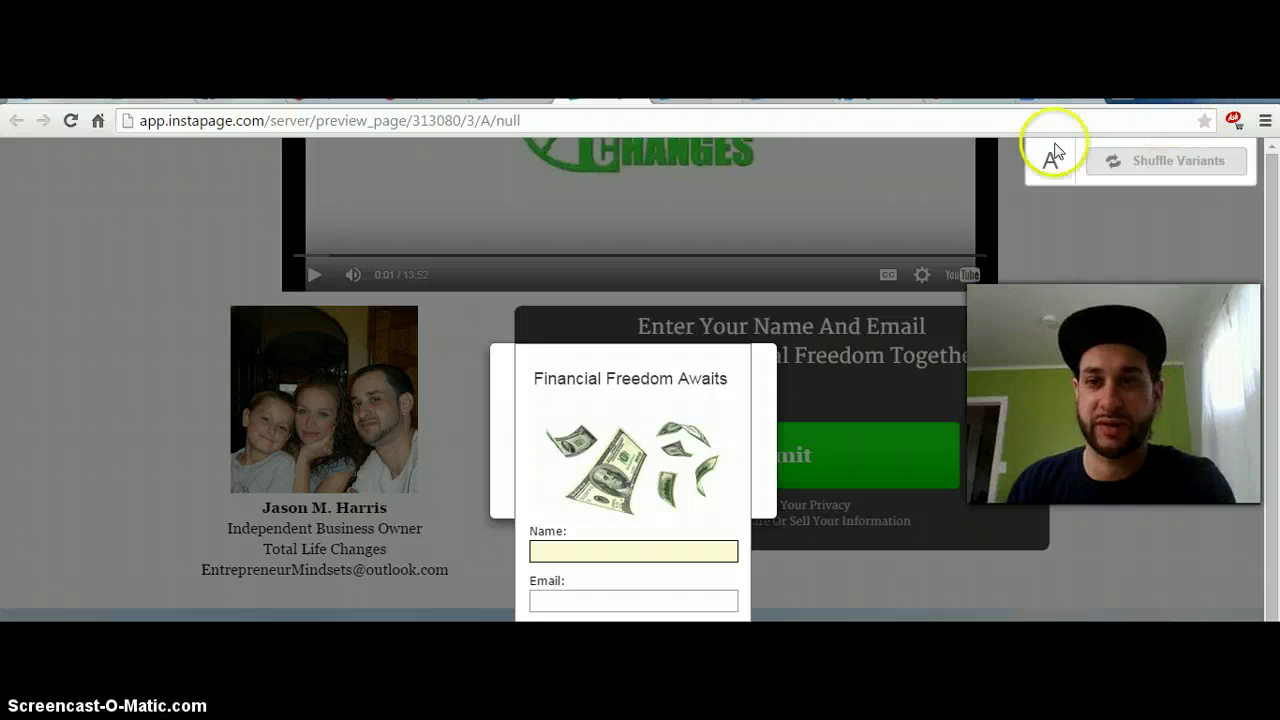
click(1228, 428)
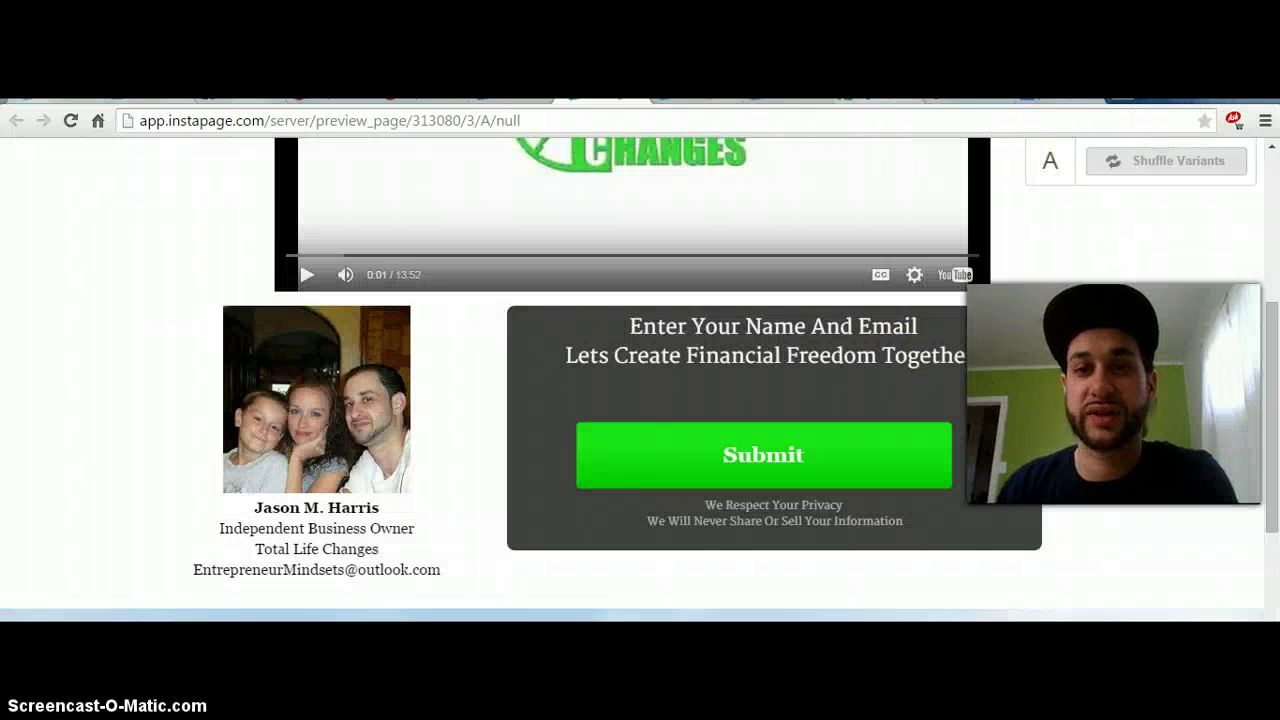
key(ctrl+Tab)
scroll(625, 407, up, 4)
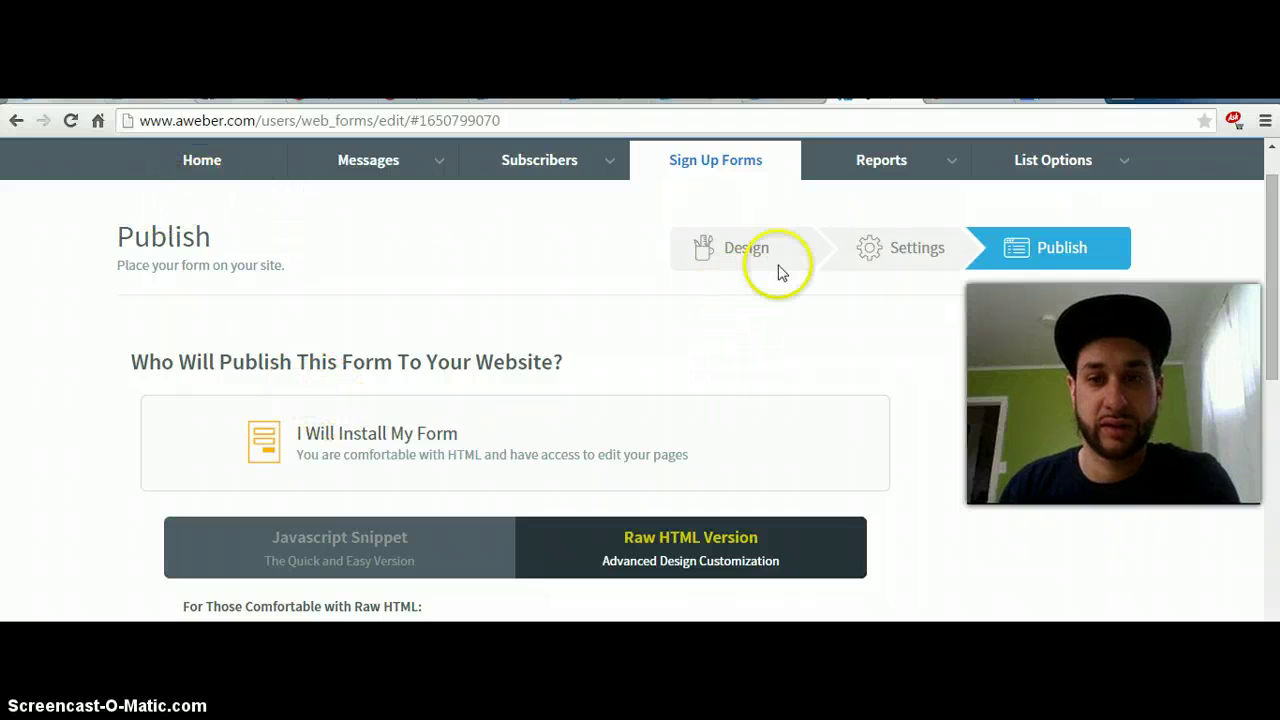
- Widen the Financial Freedom Awaits form on the Design step and save the form design
click(740, 268)
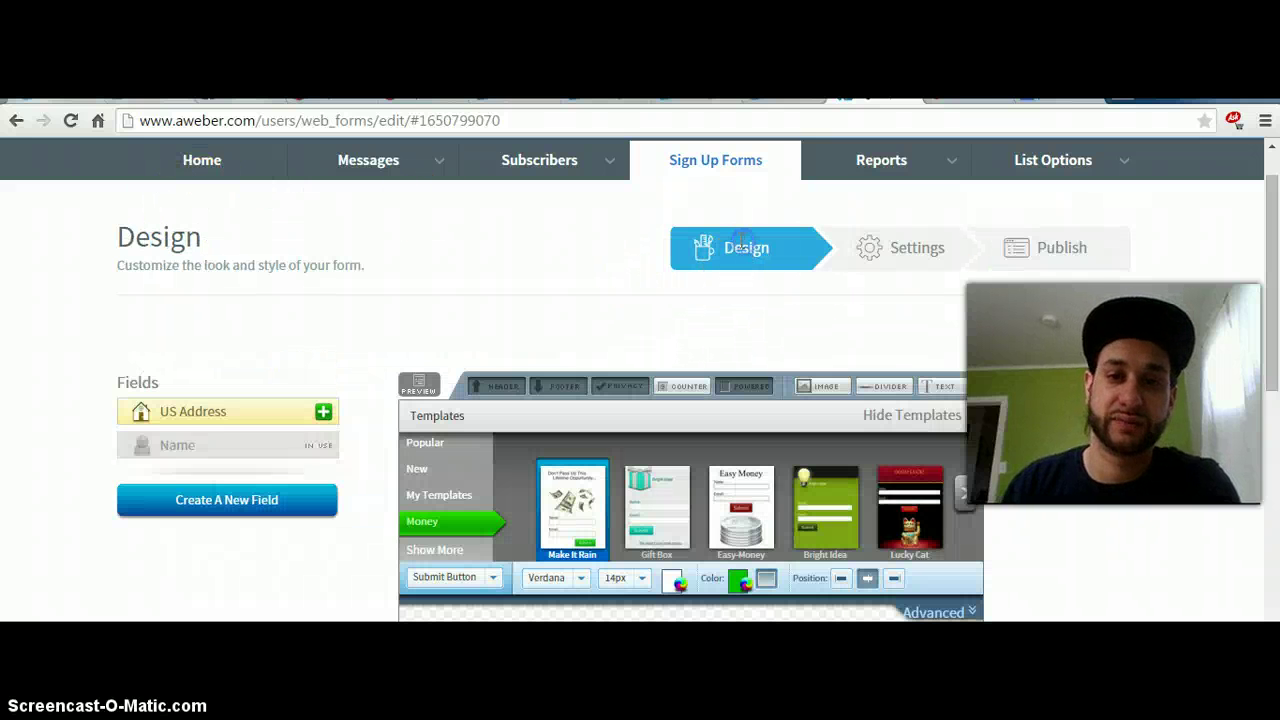
scroll(686, 278, down, 3)
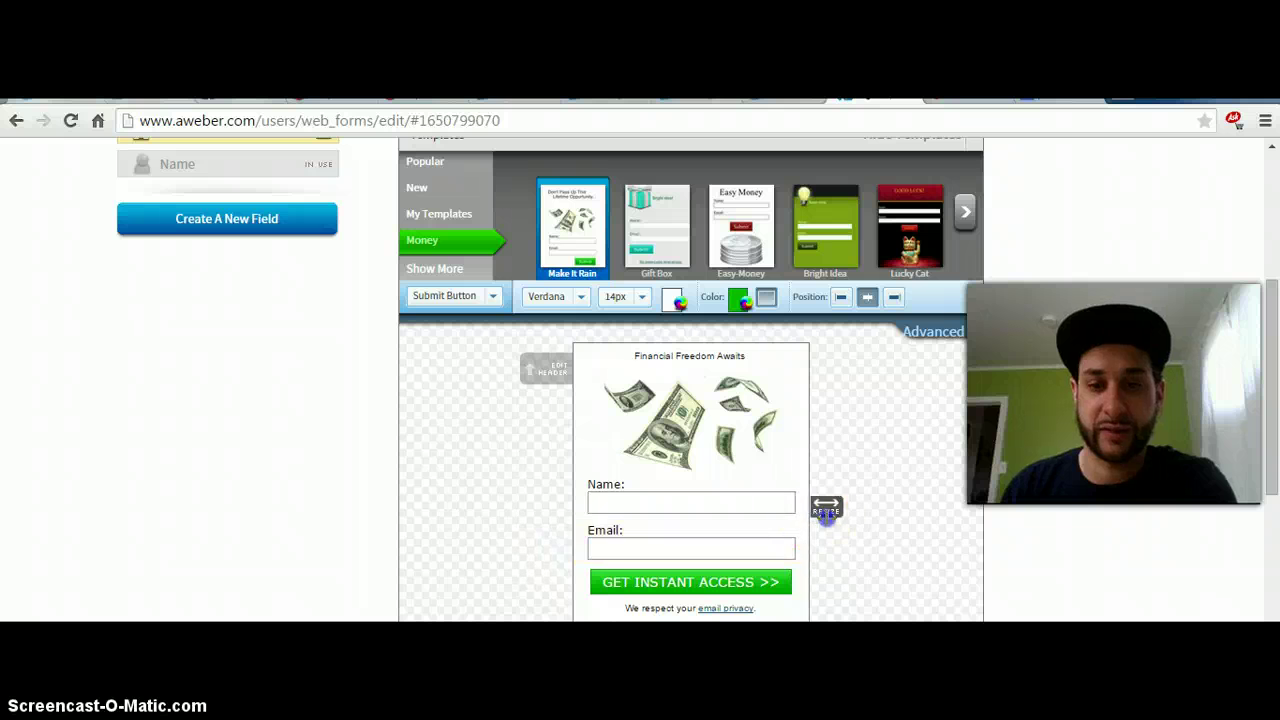
drag(826, 507, 888, 511)
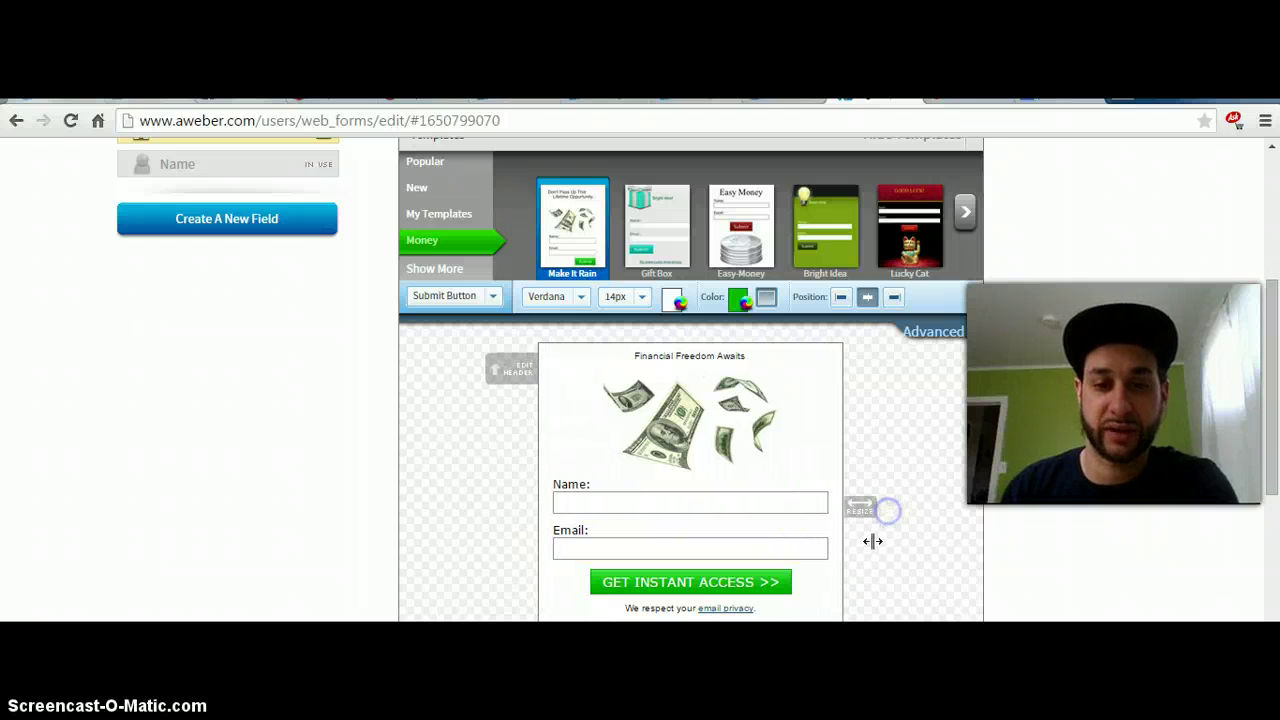
scroll(925, 597, down, 5)
click(779, 278)
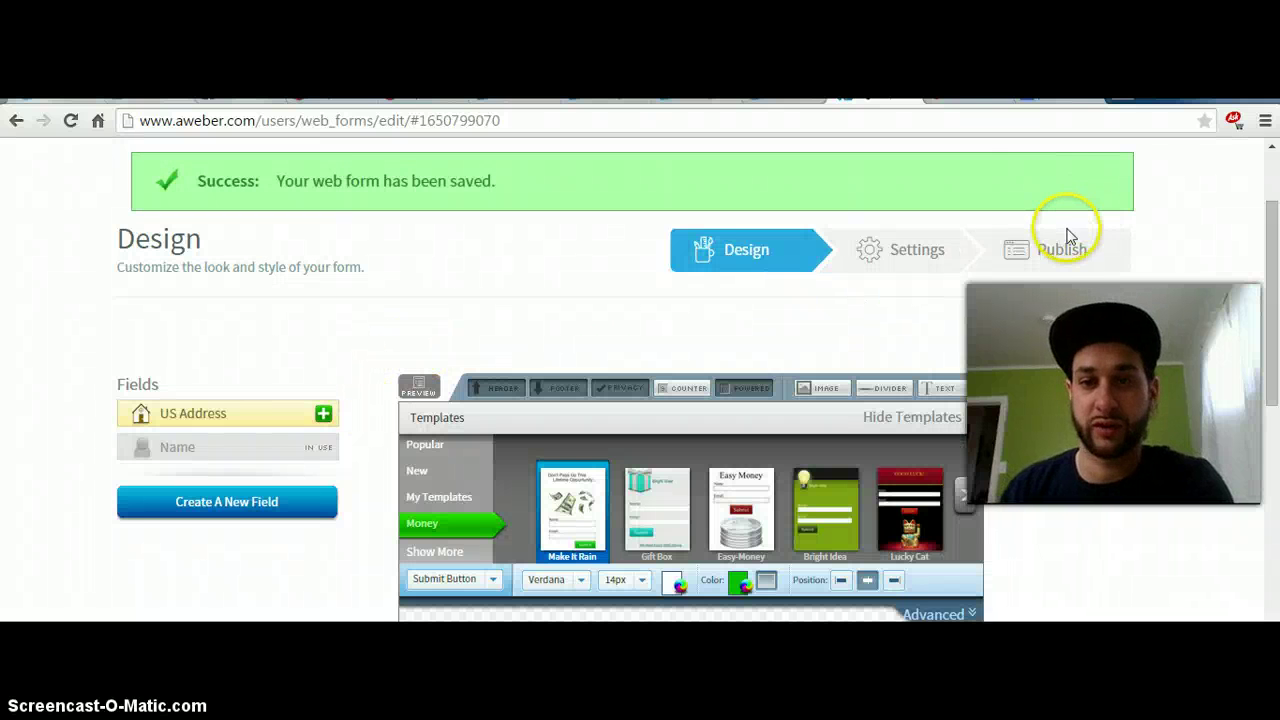
click(1066, 240)
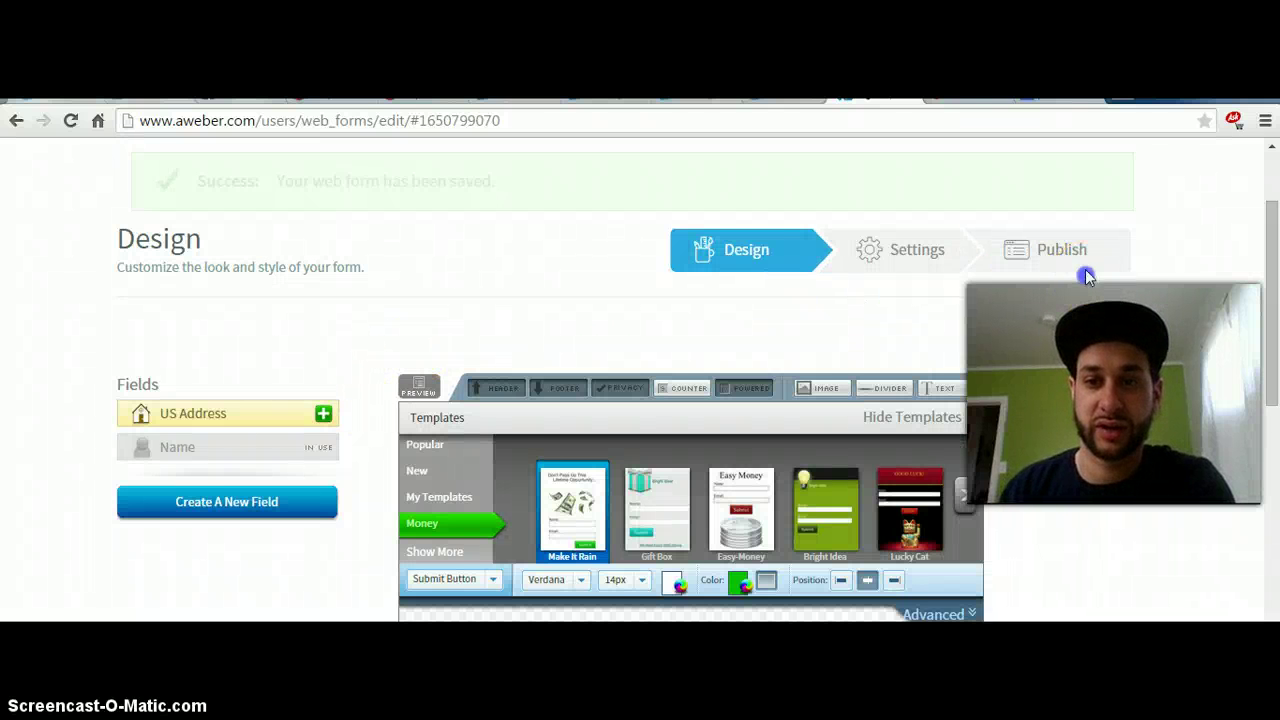
- Open the form's Raw HTML Version publishing option and start selecting its code
click(1074, 200)
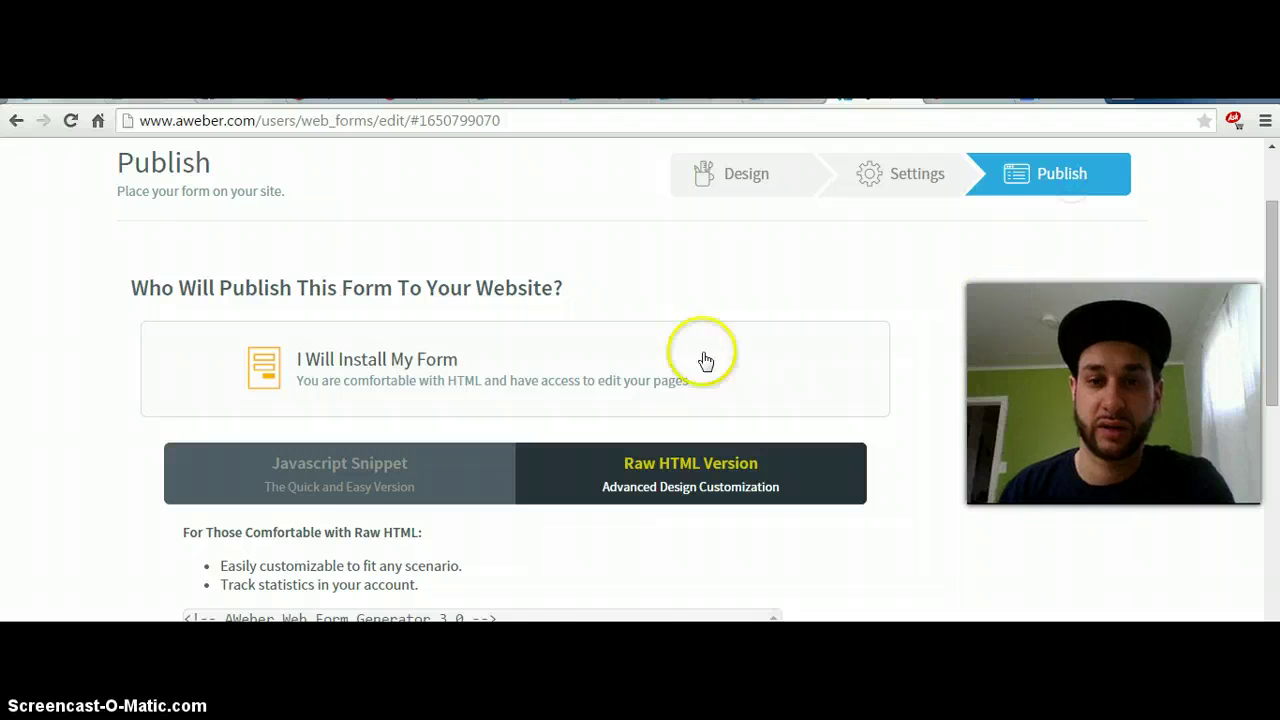
scroll(386, 549, down, 1)
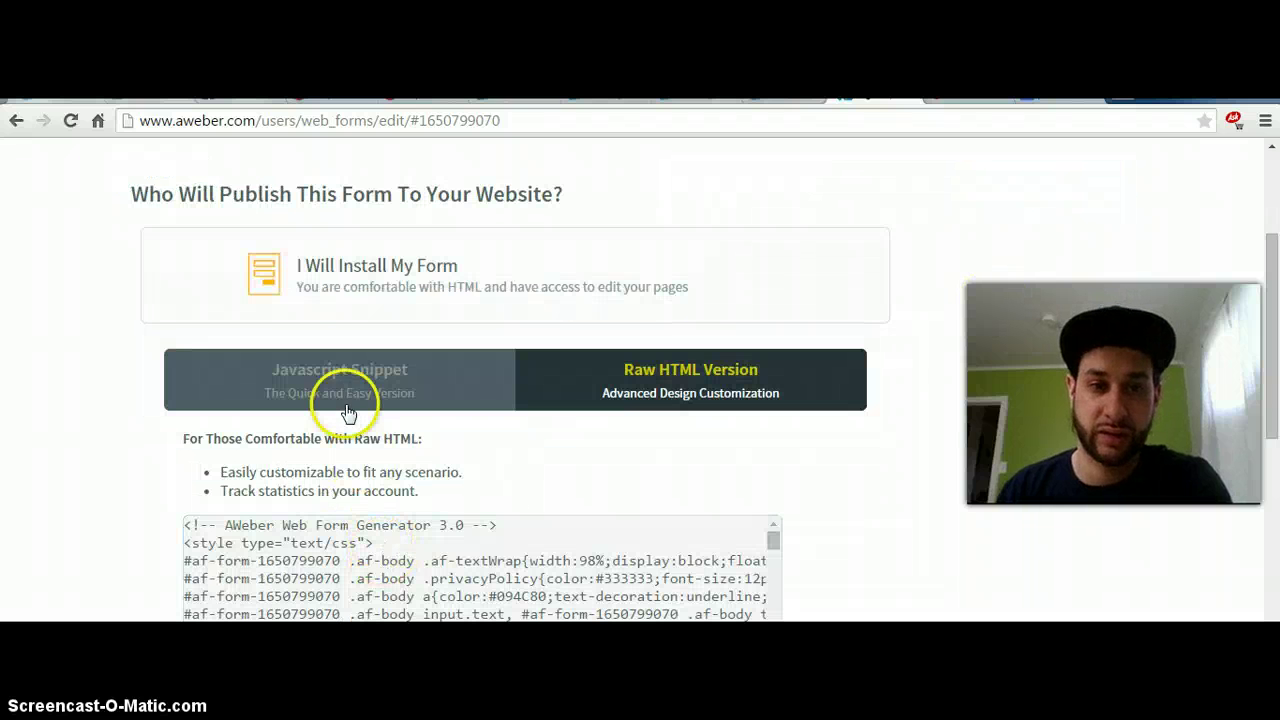
click(494, 602)
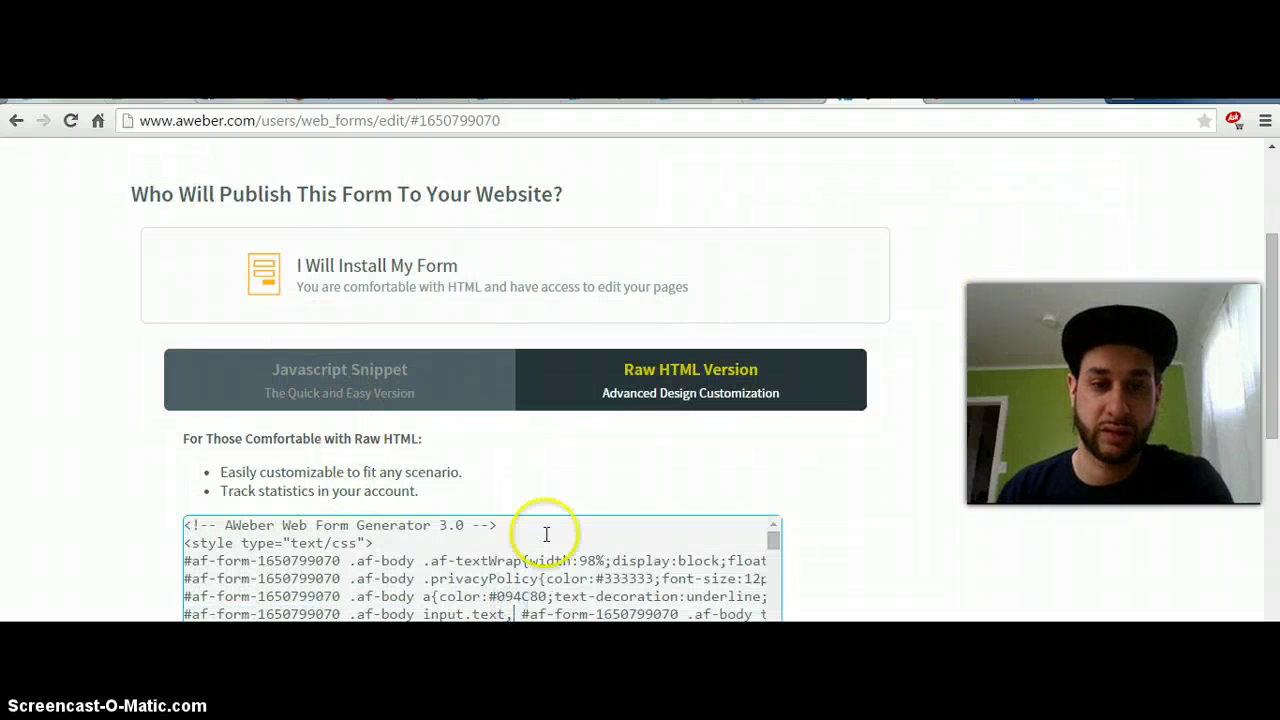
drag(546, 534, 374, 479)
scroll(743, 600, down, 15)
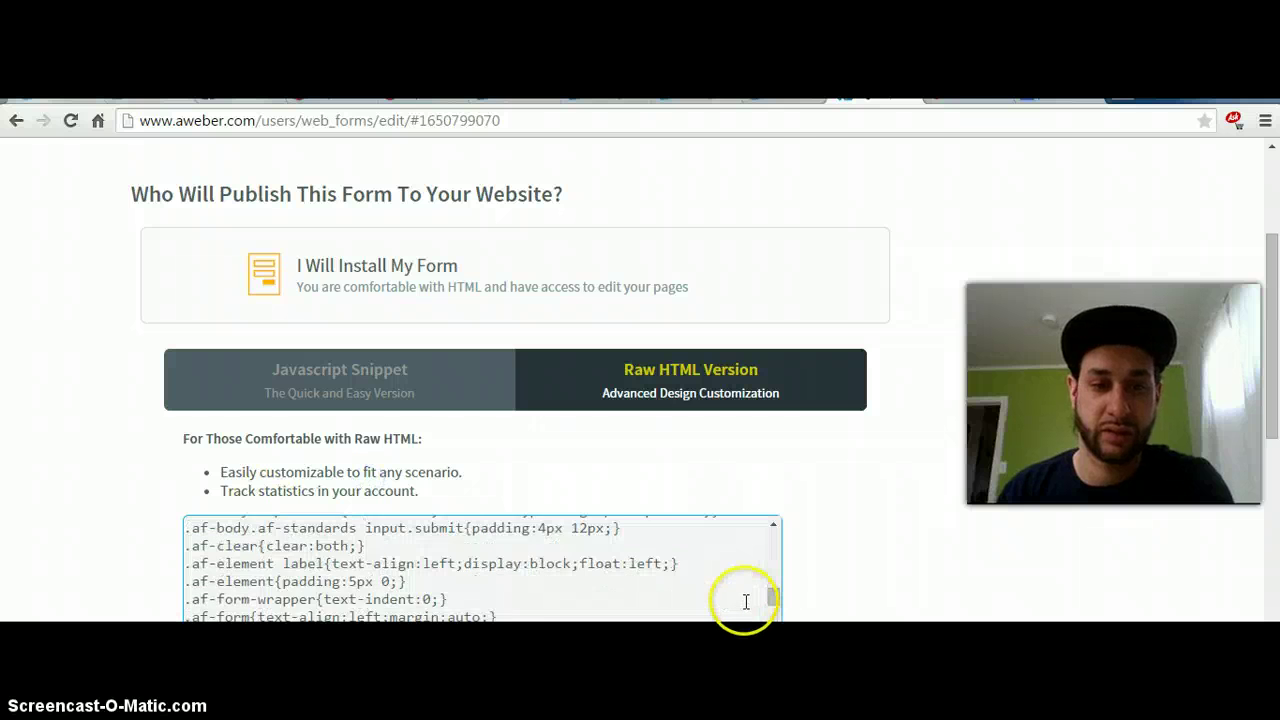
scroll(336, 200, up, 1)
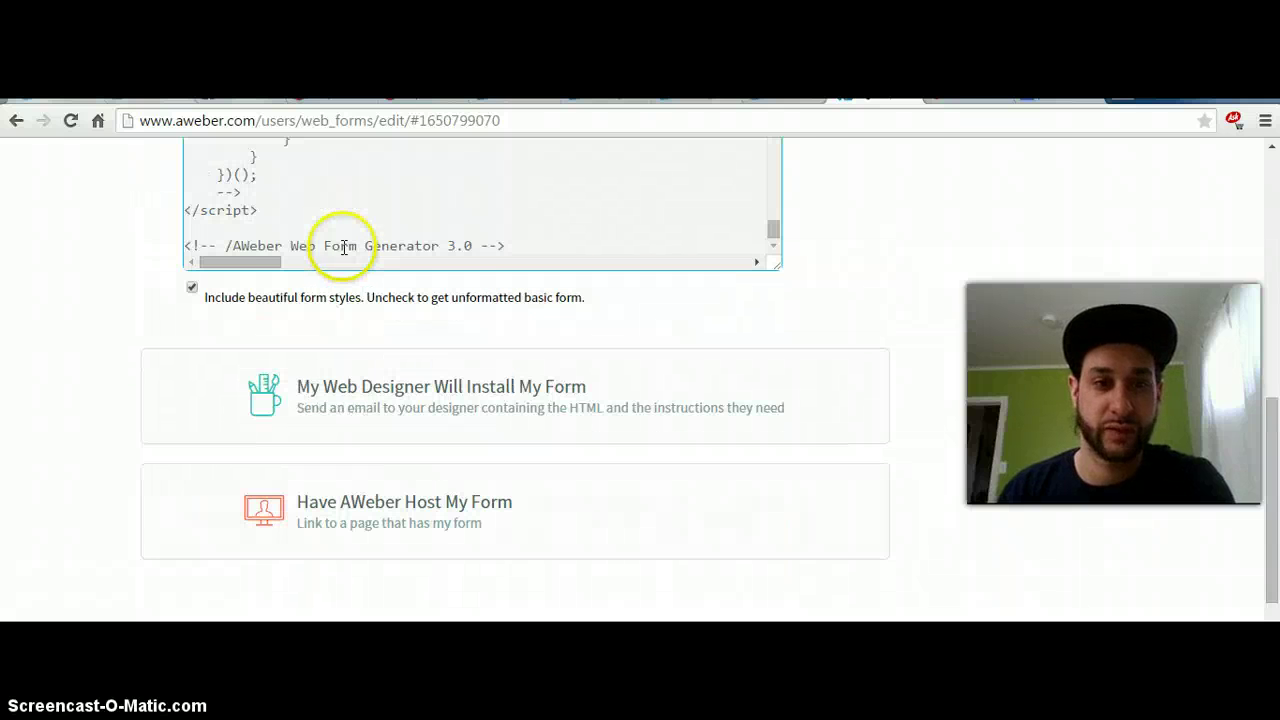
- Select all the raw HTML form code, copy it, and return to Instapage
click(537, 263)
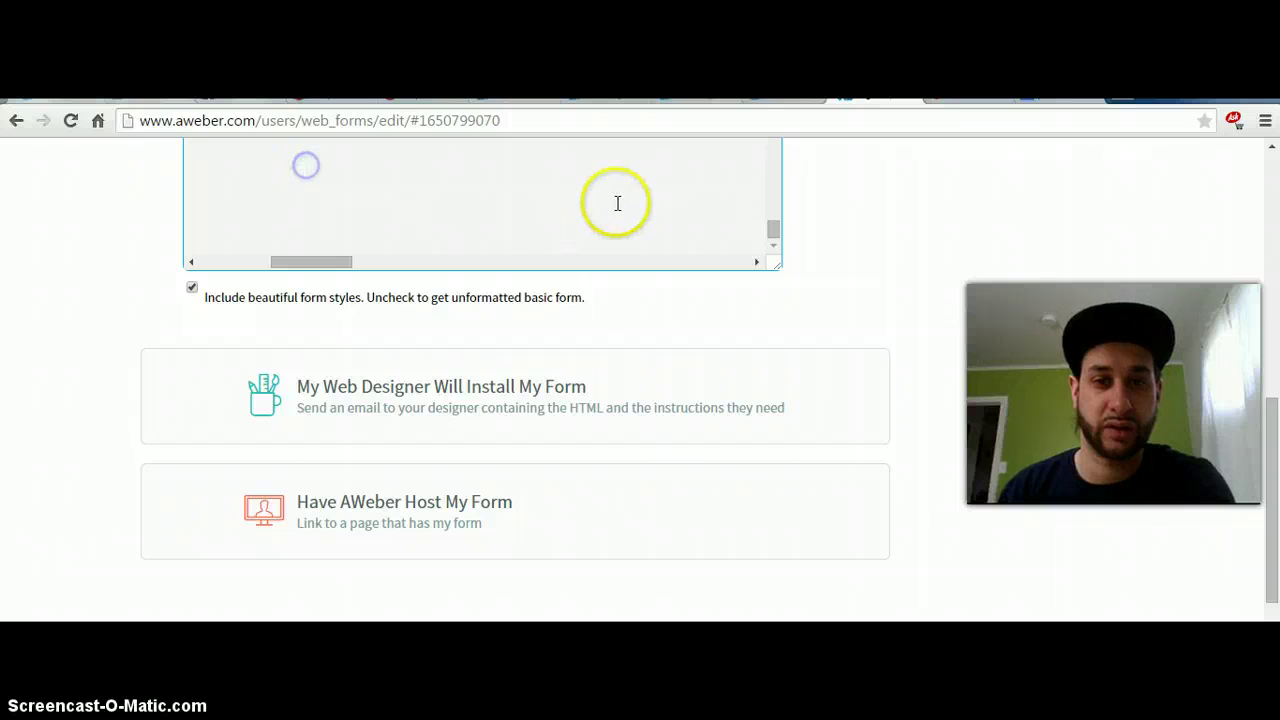
drag(1278, 450, 1276, 362)
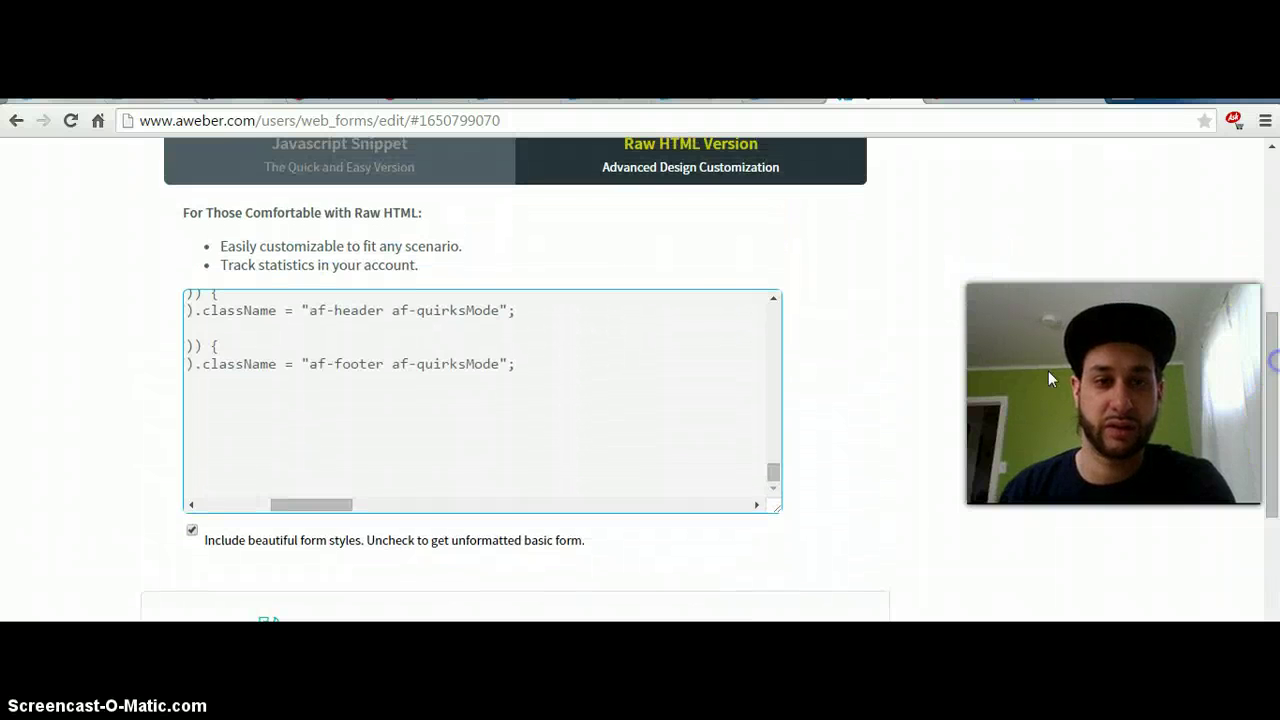
click(557, 390)
scroll(1278, 420, up, 5)
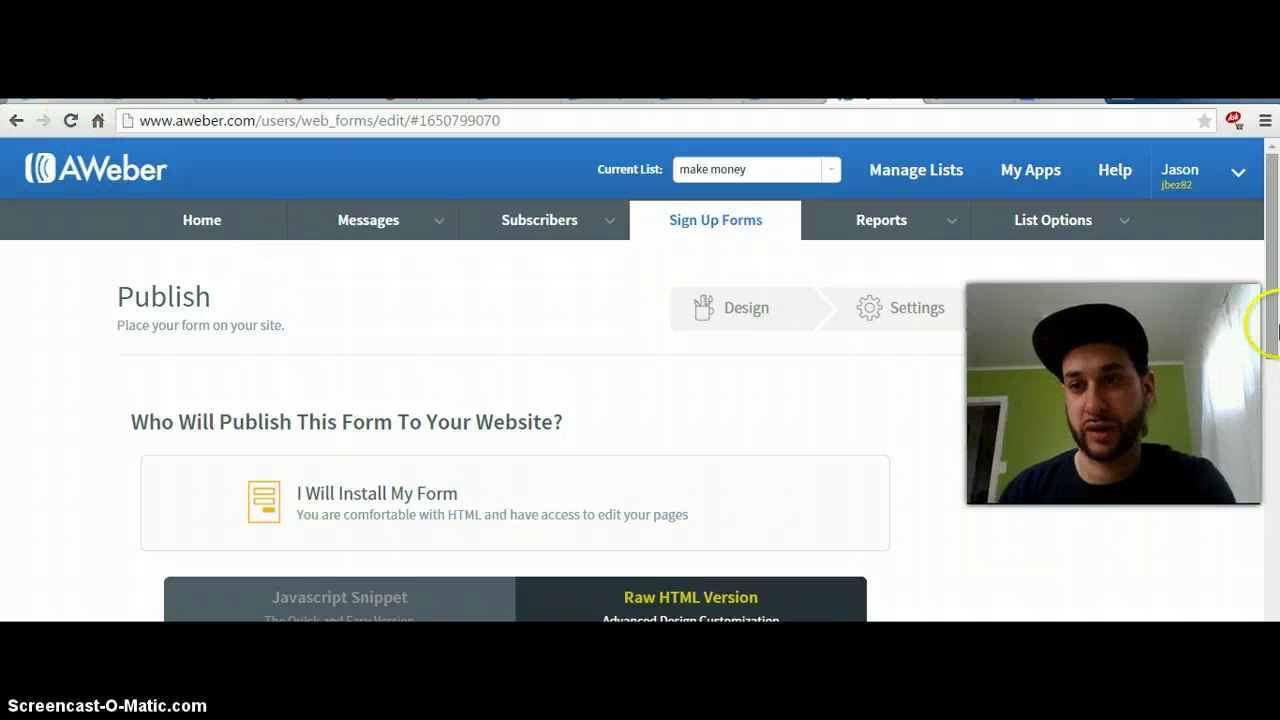
scroll(1276, 300, down, 4)
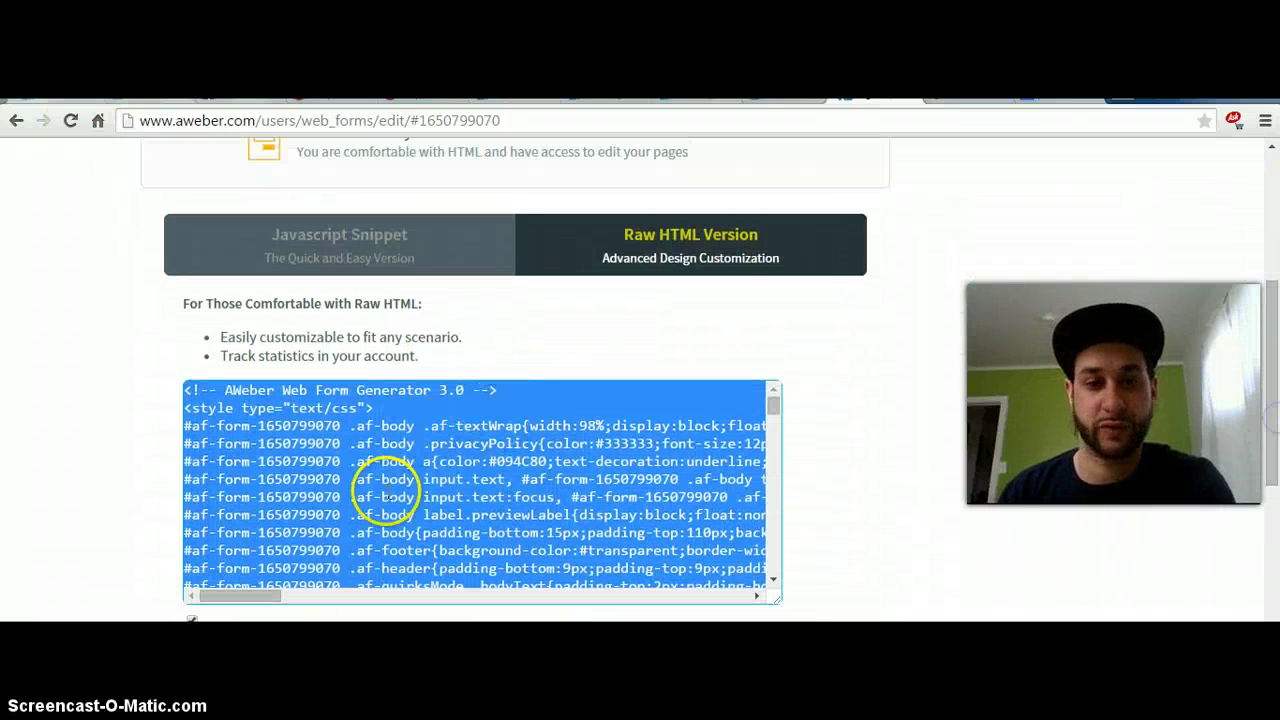
right_click(376, 505)
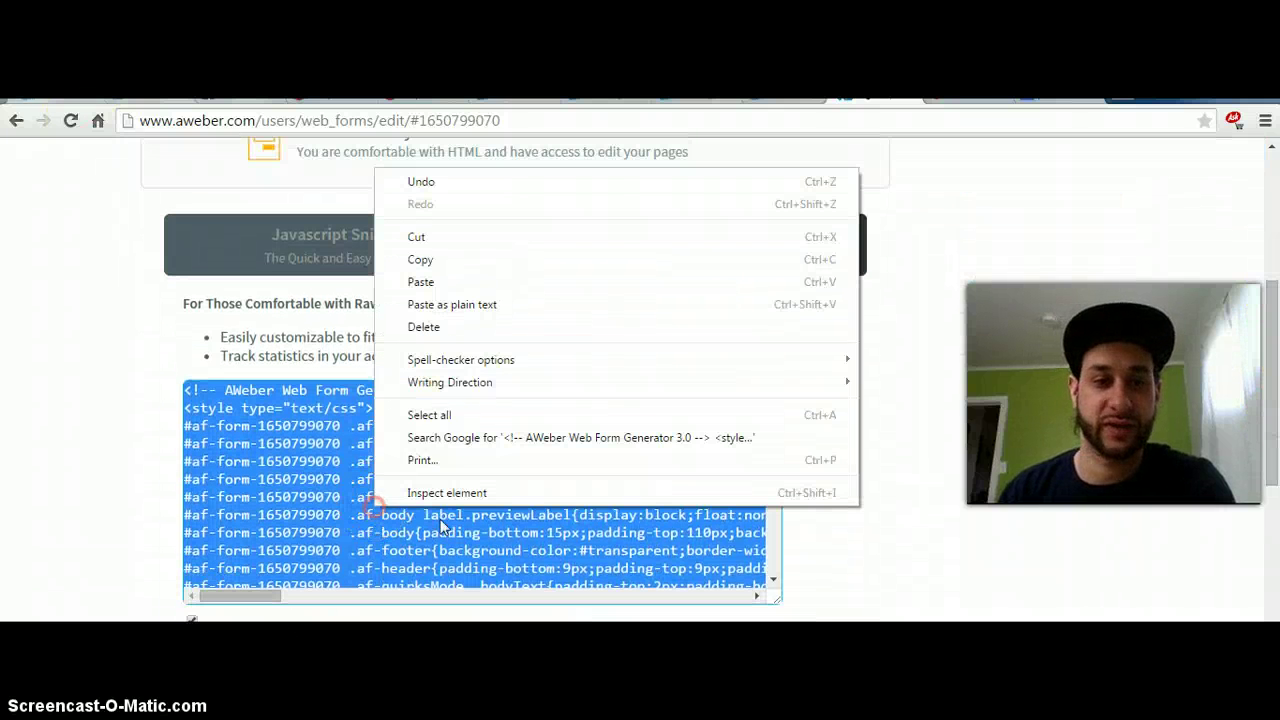
click(495, 268)
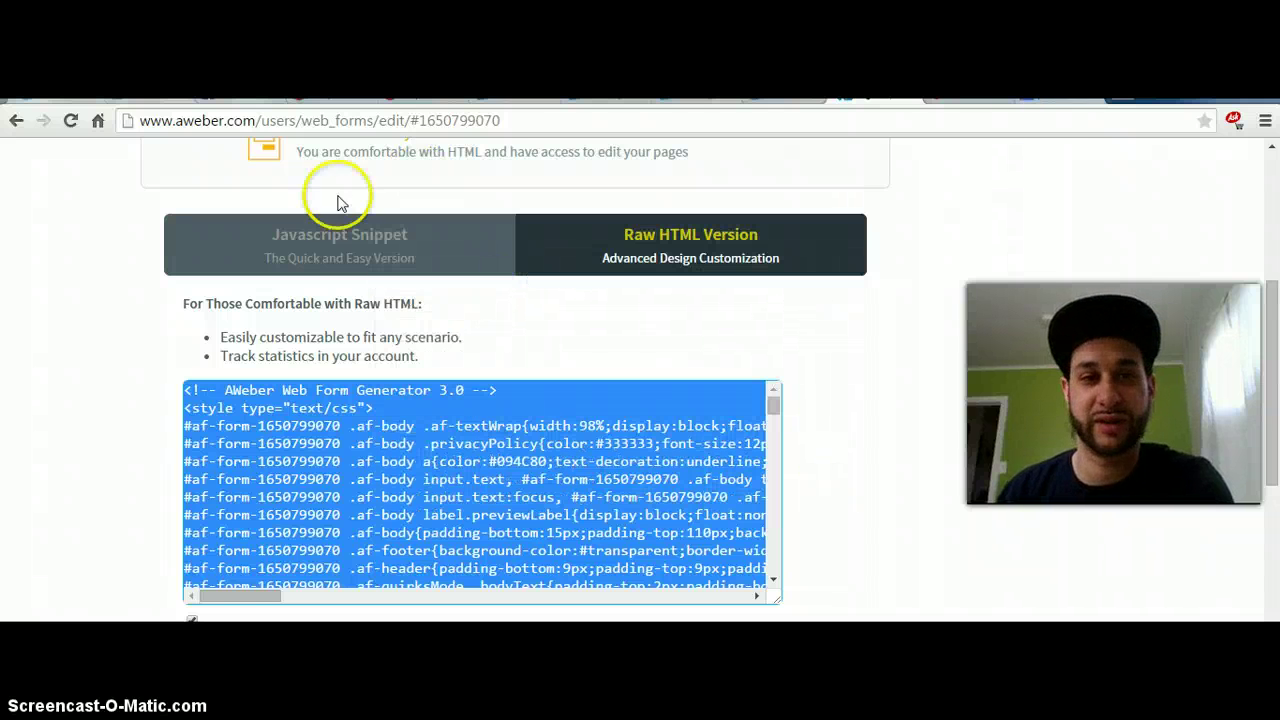
click(515, 100)
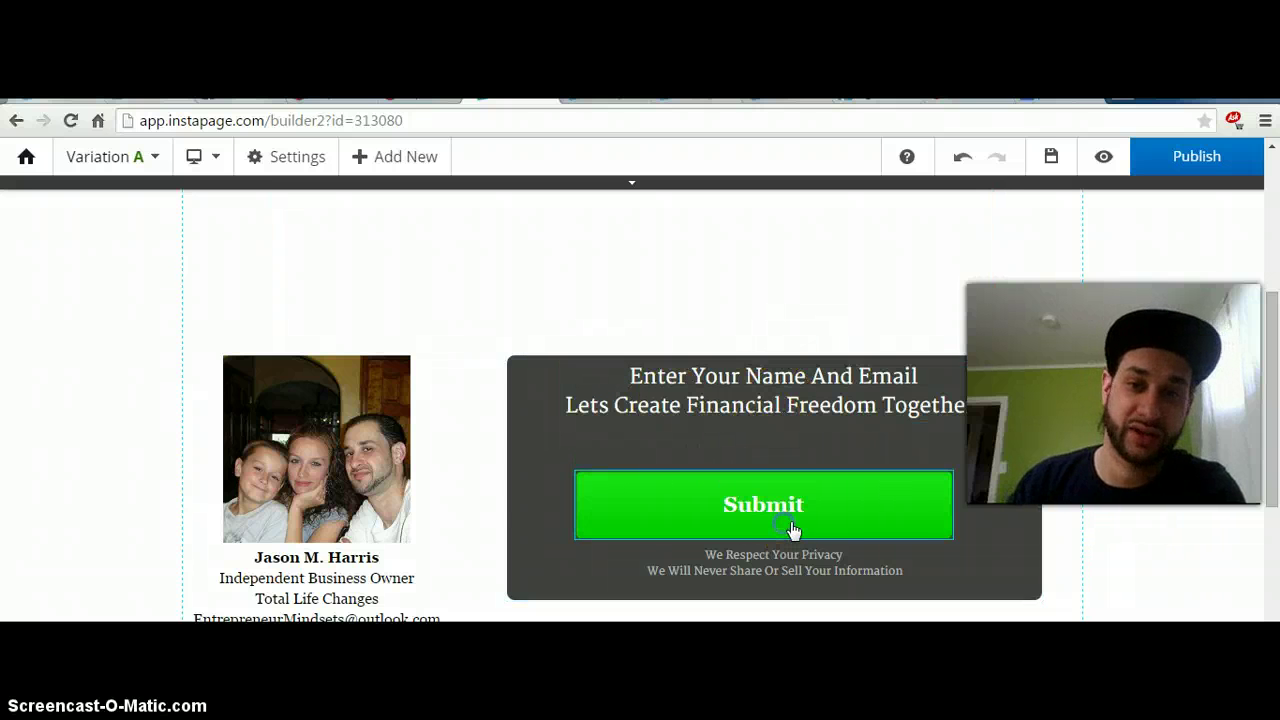
- Set the Submit button's link action to open a pop-up
click(794, 531)
click(720, 443)
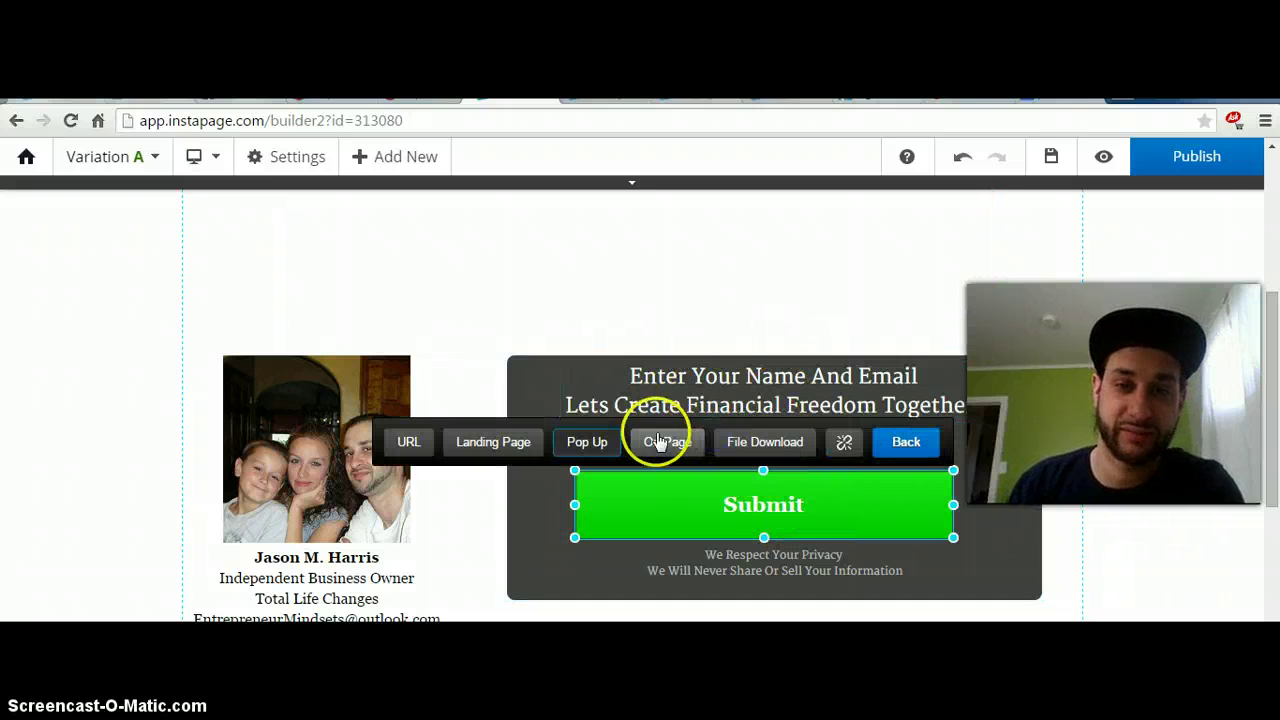
click(592, 441)
- Replace the HTML element's old code with the copied AWeber form code, pasted as plain text
triple_click(612, 490)
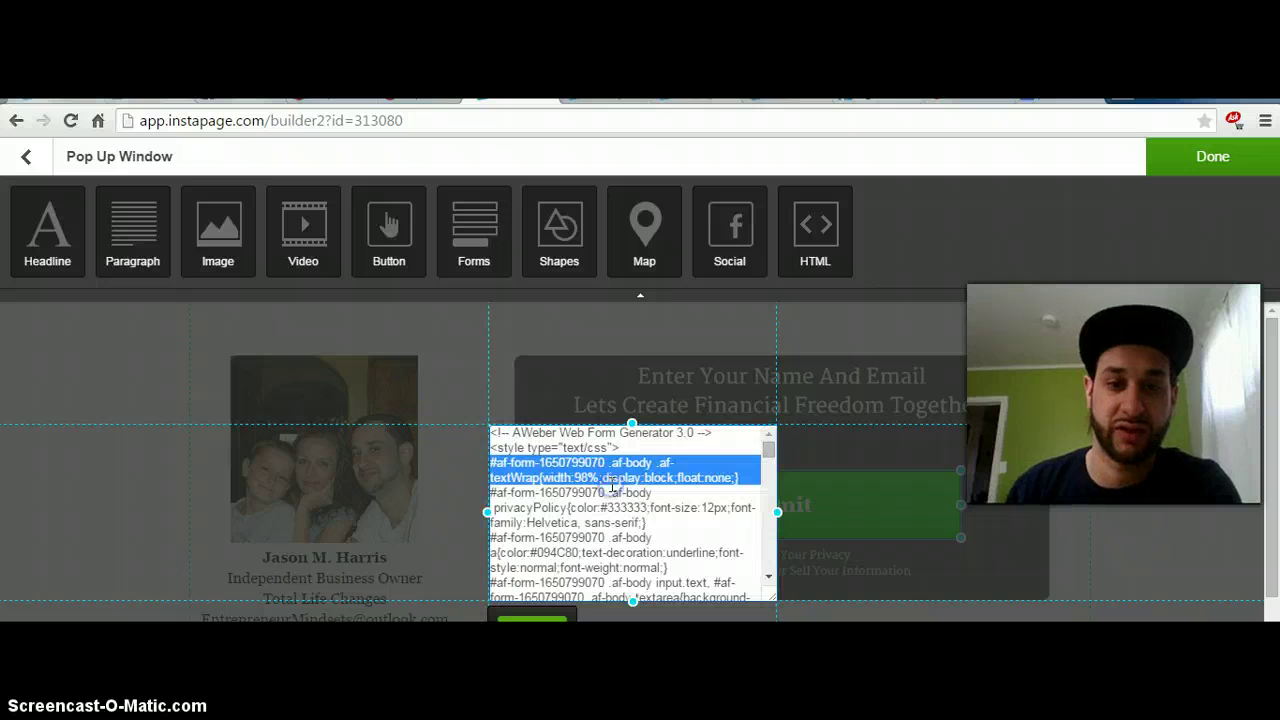
click(682, 555)
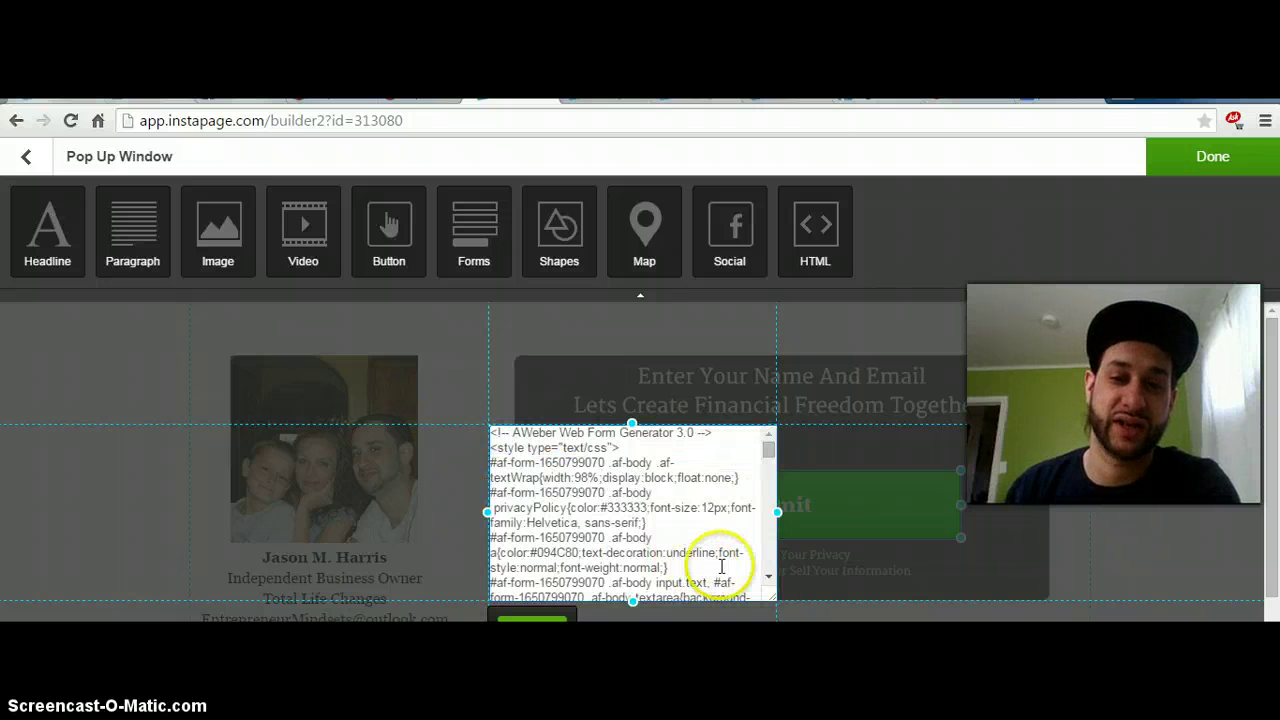
drag(768, 455, 776, 583)
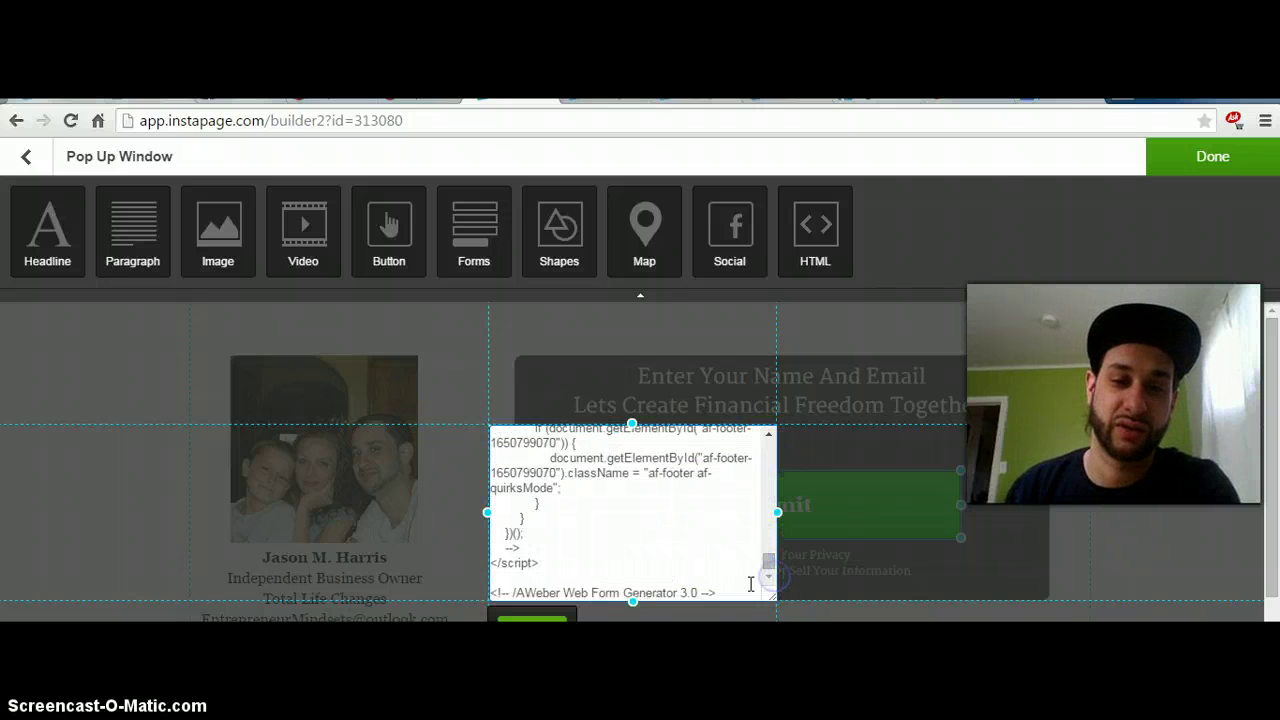
drag(677, 570, 600, 494)
drag(733, 597, 440, 198)
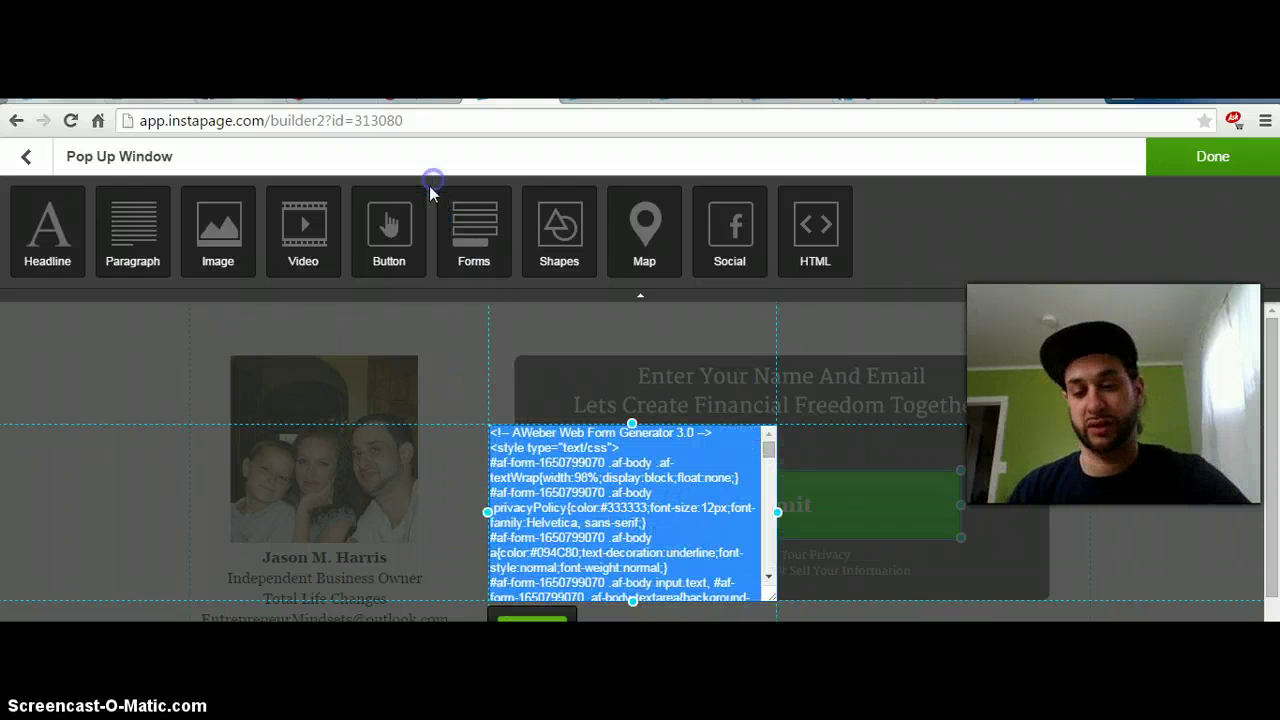
key(BackSpace)
click(775, 537)
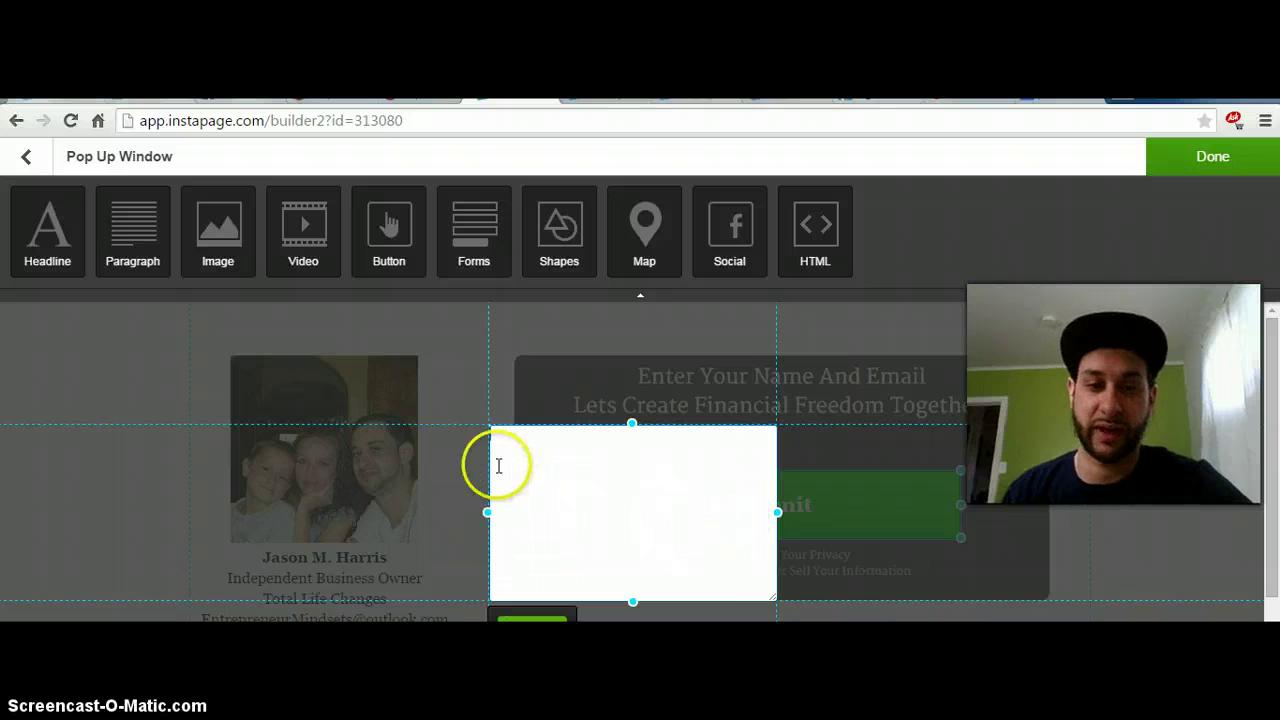
right_click(495, 460)
click(566, 592)
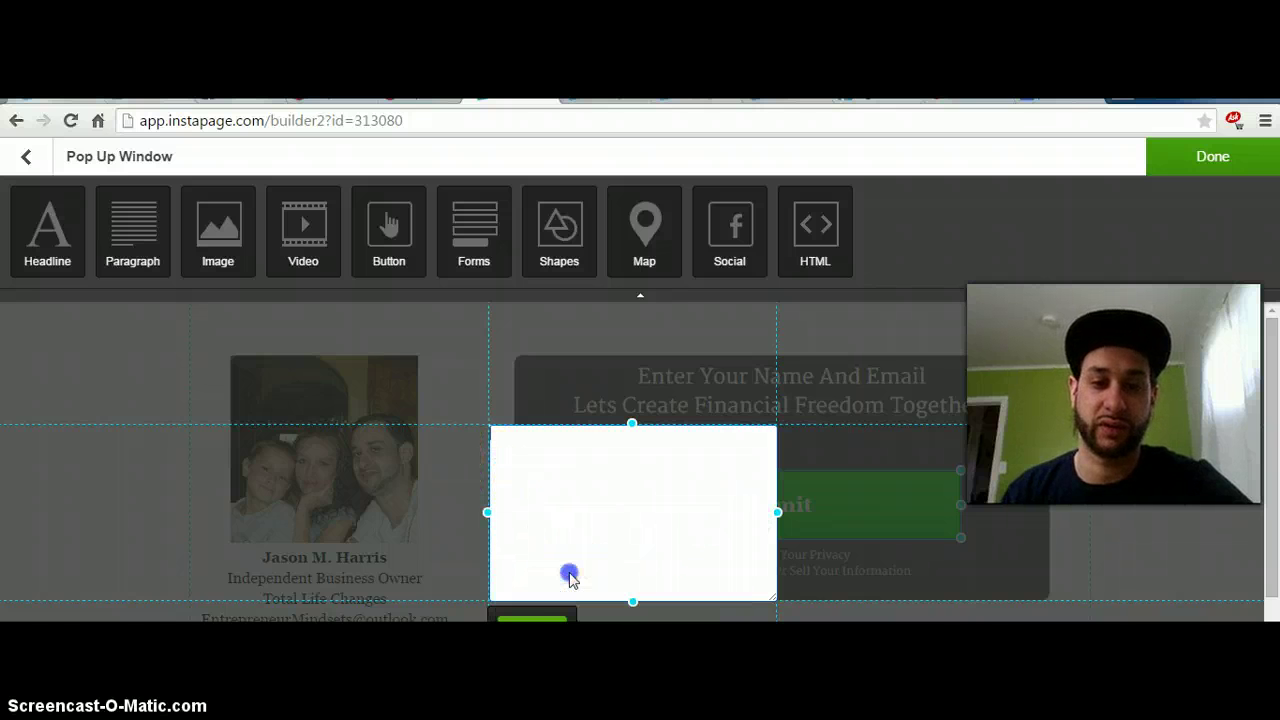
- Close the code editor, finish the pop-up, save the page and open a preview
click(866, 369)
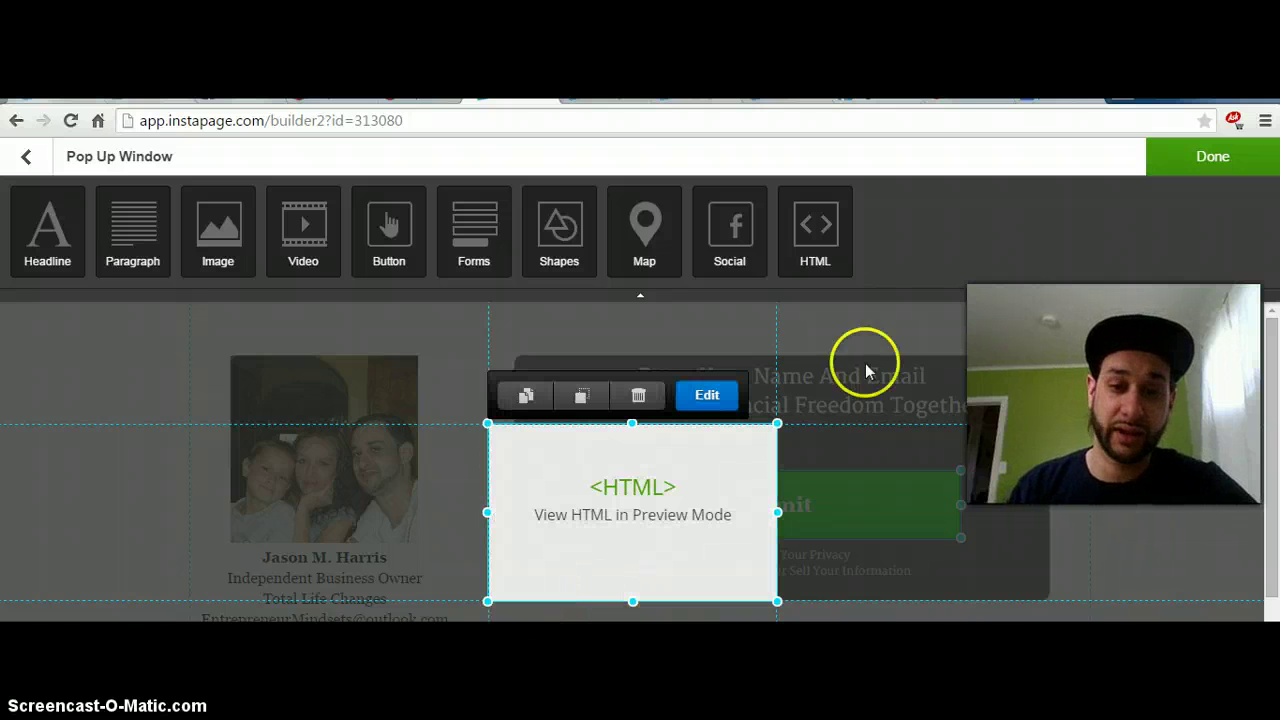
click(1244, 158)
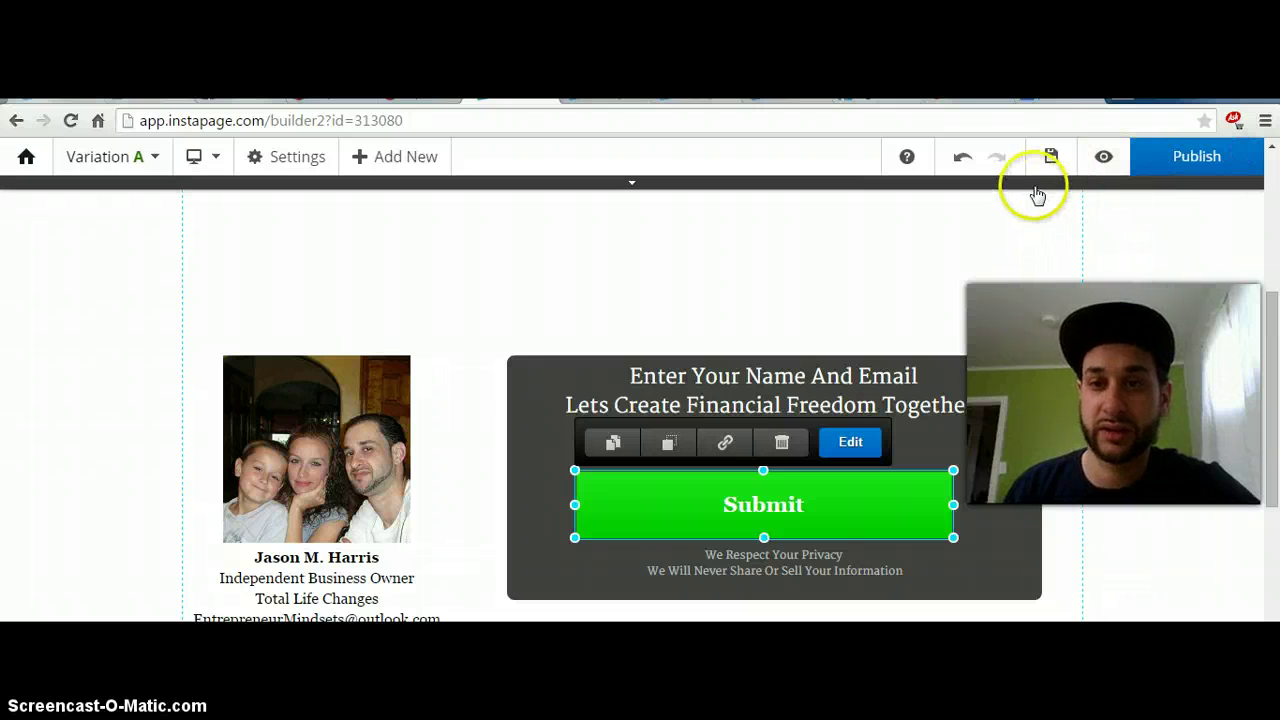
click(1050, 160)
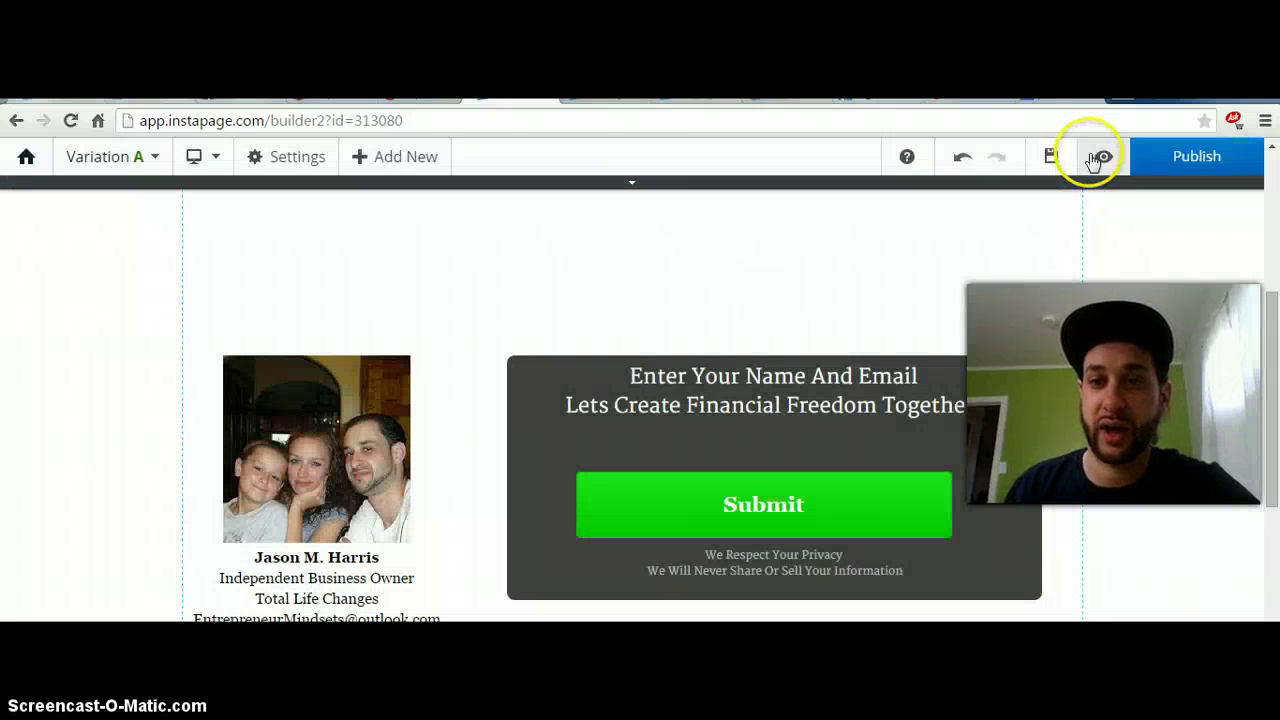
click(1088, 157)
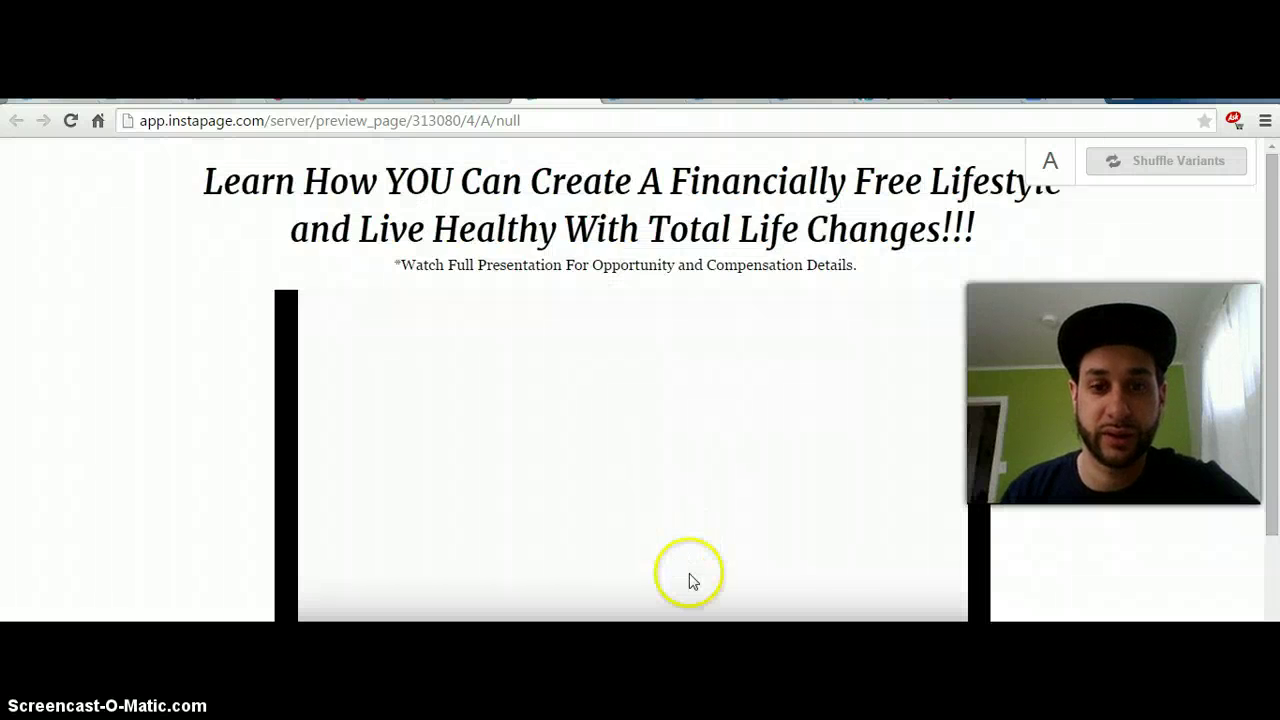
- Test in the preview that Submit opens the Financial Freedom Awaits pop-up with Name and Email fields
scroll(688, 580, down, 3)
click(688, 582)
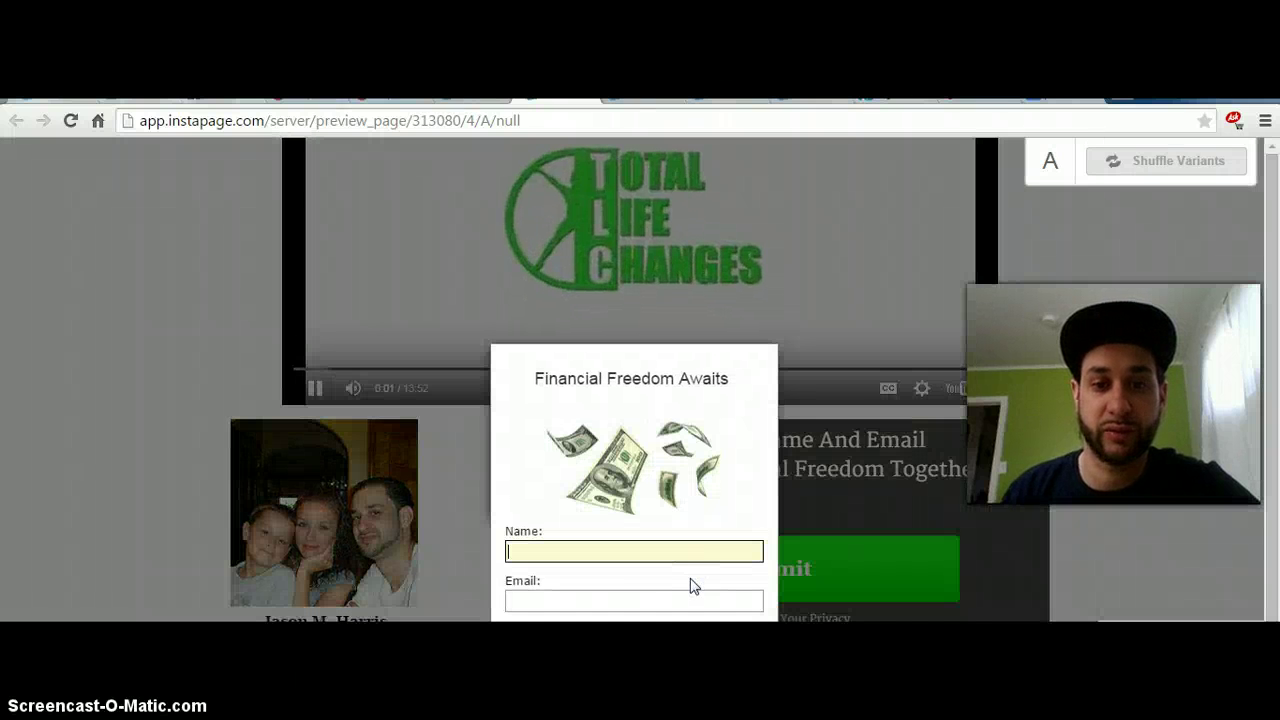
click(872, 271)
click(735, 281)
click(788, 543)
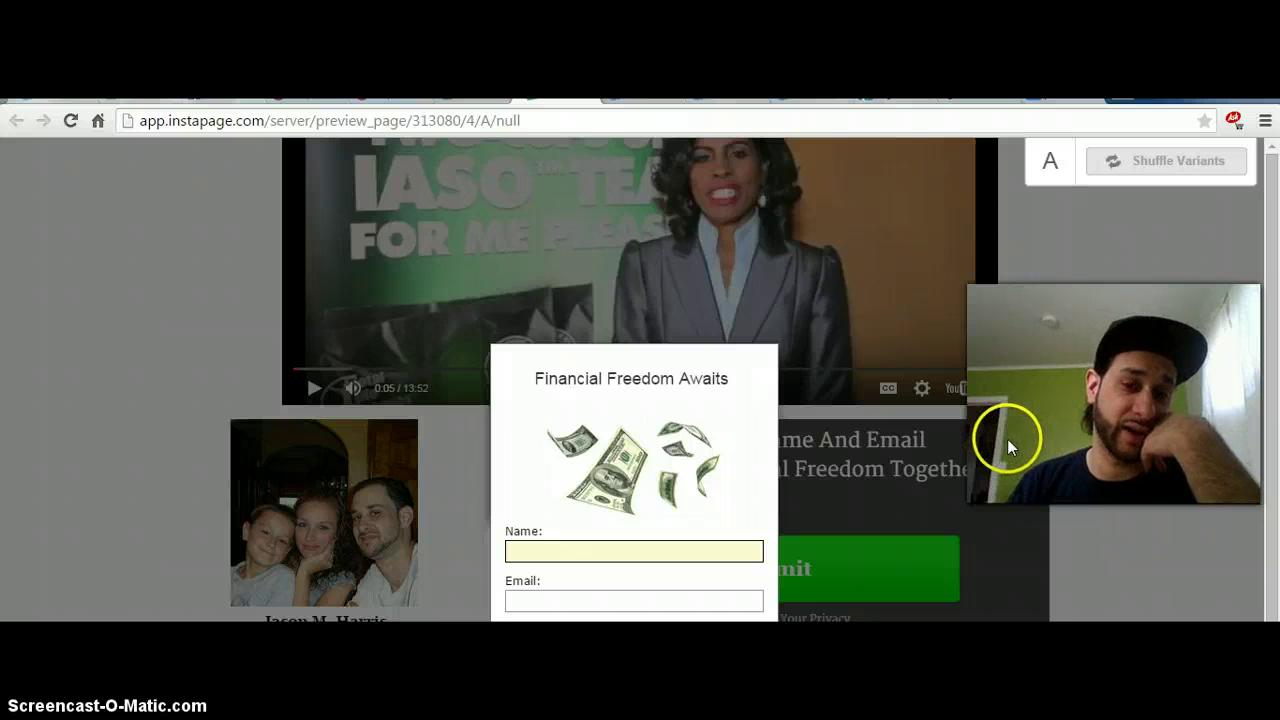
click(1021, 411)
- Return to the builder and leave it for the Instapage dashboard
click(488, 105)
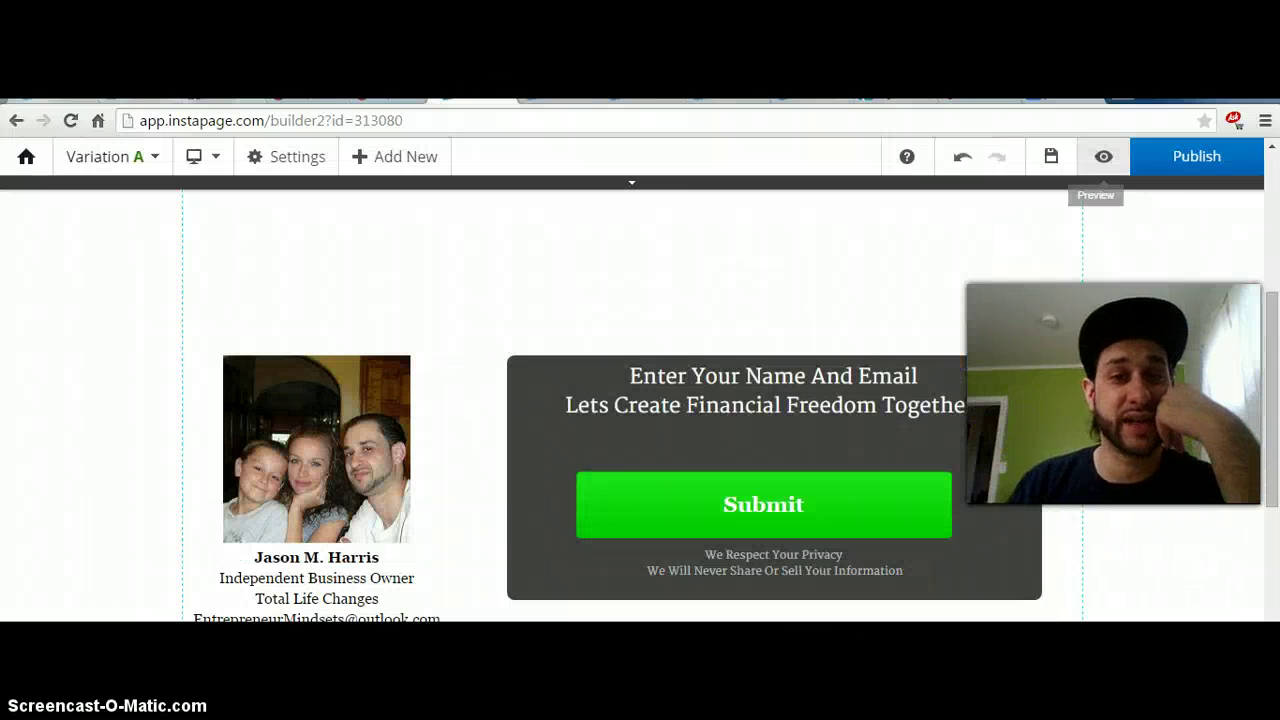
scroll(593, 450, up, 3)
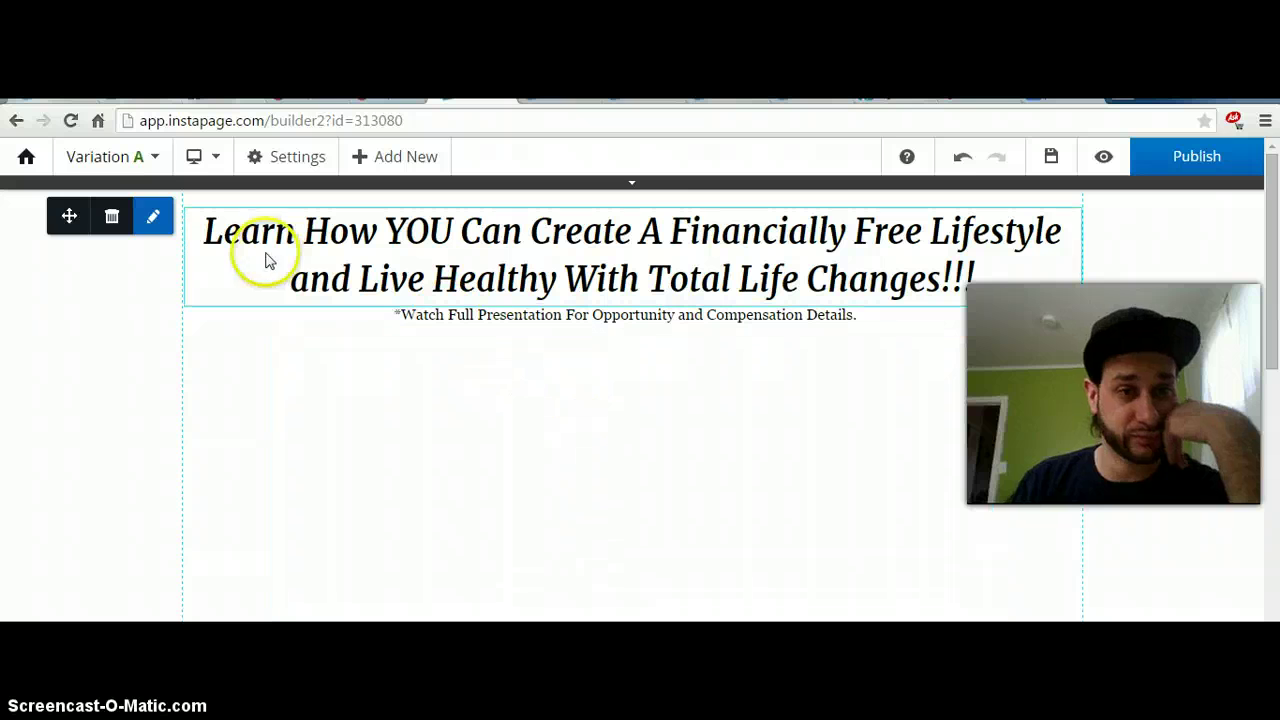
click(24, 160)
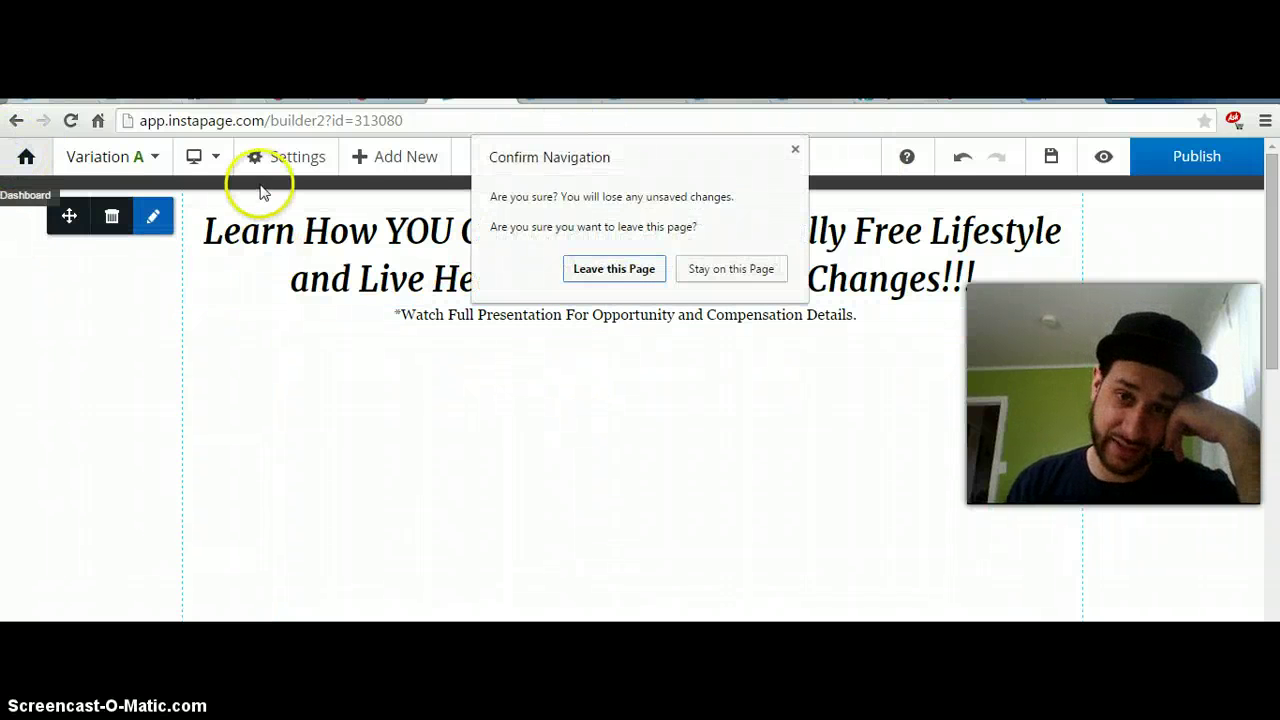
click(592, 280)
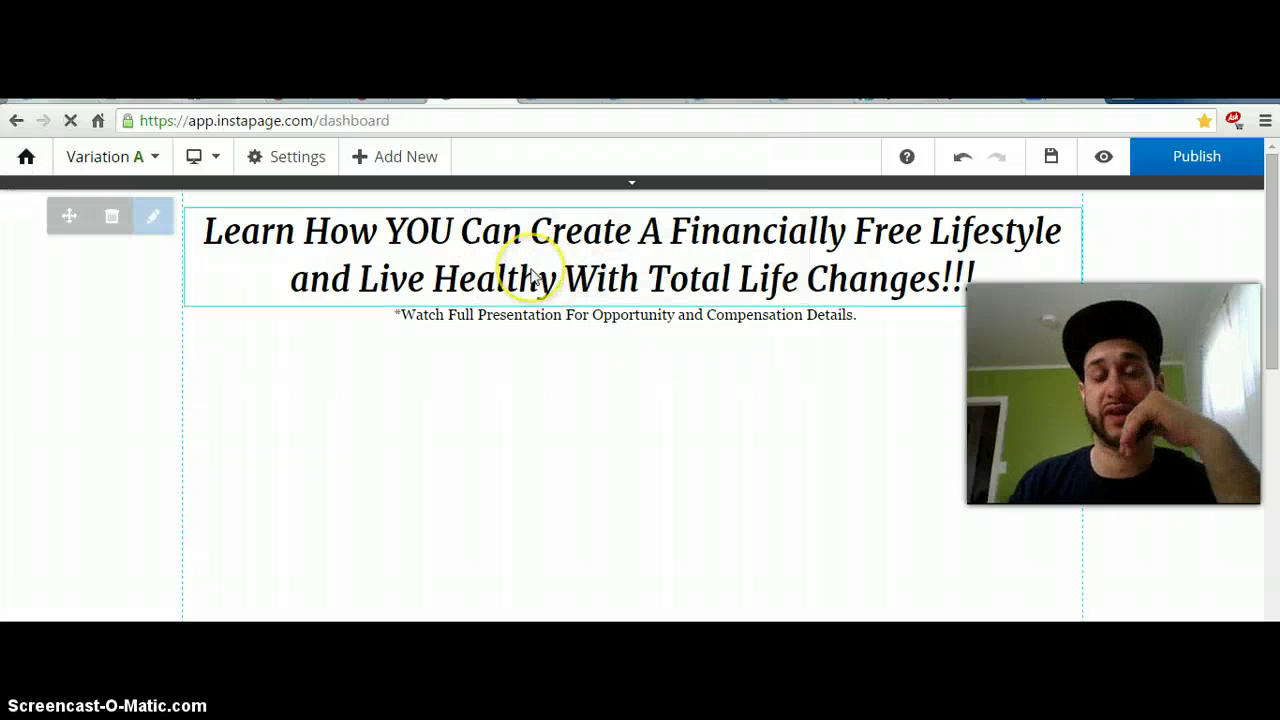